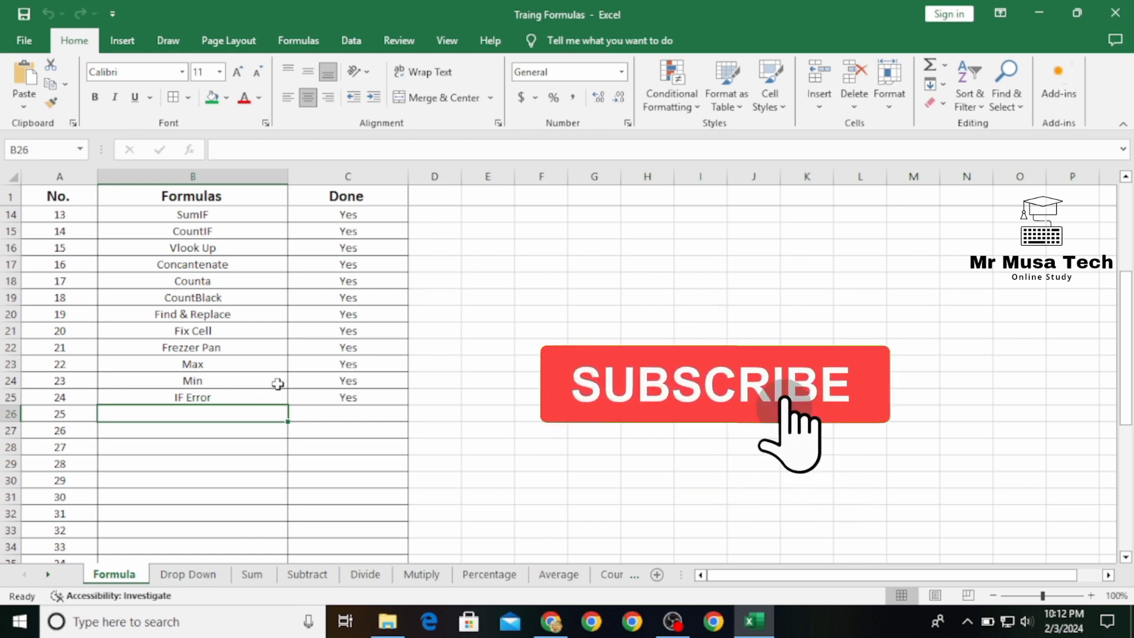
Step: Look through the numbered list of formulas on the Formula sheet
scroll(276, 384, up, 4)
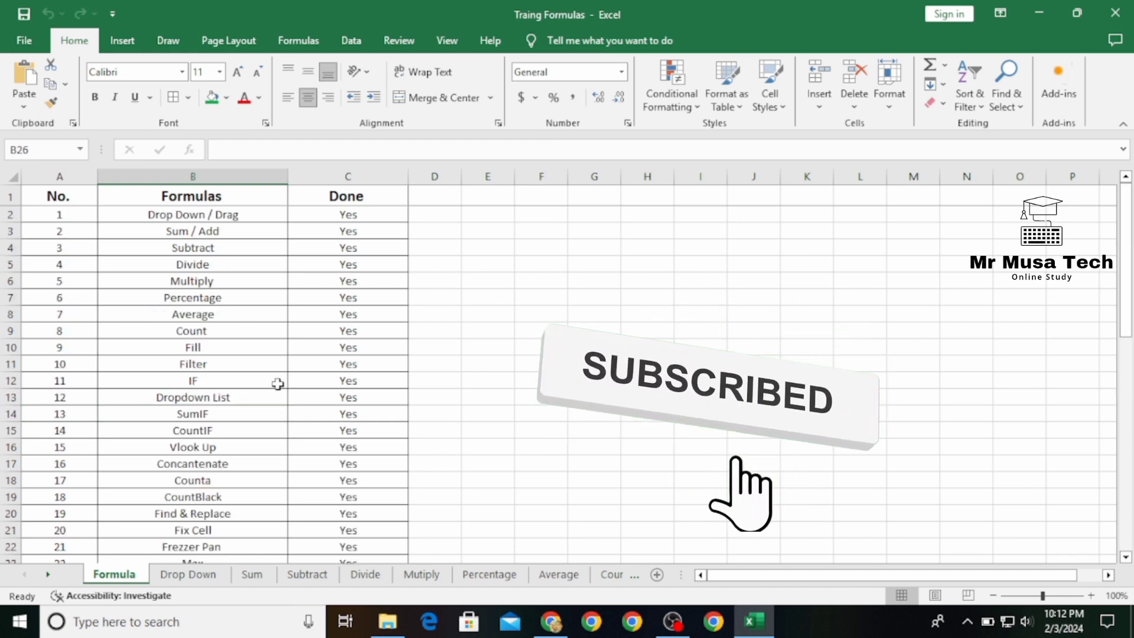
scroll(278, 390, down, 1)
scroll(298, 437, down, 3)
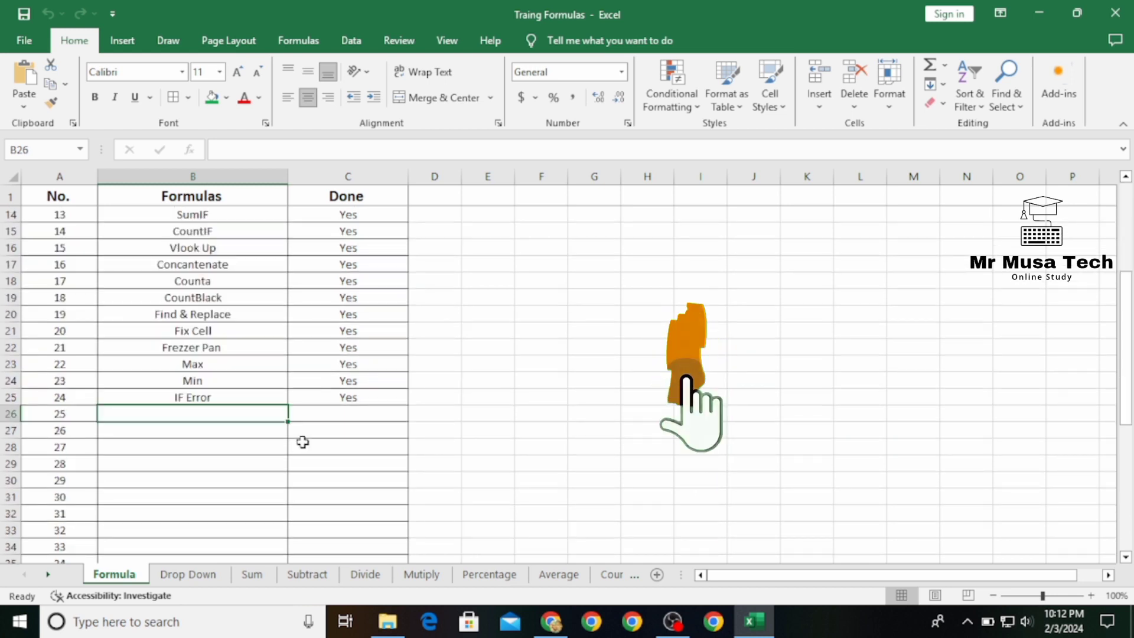
scroll(302, 442, up, 4)
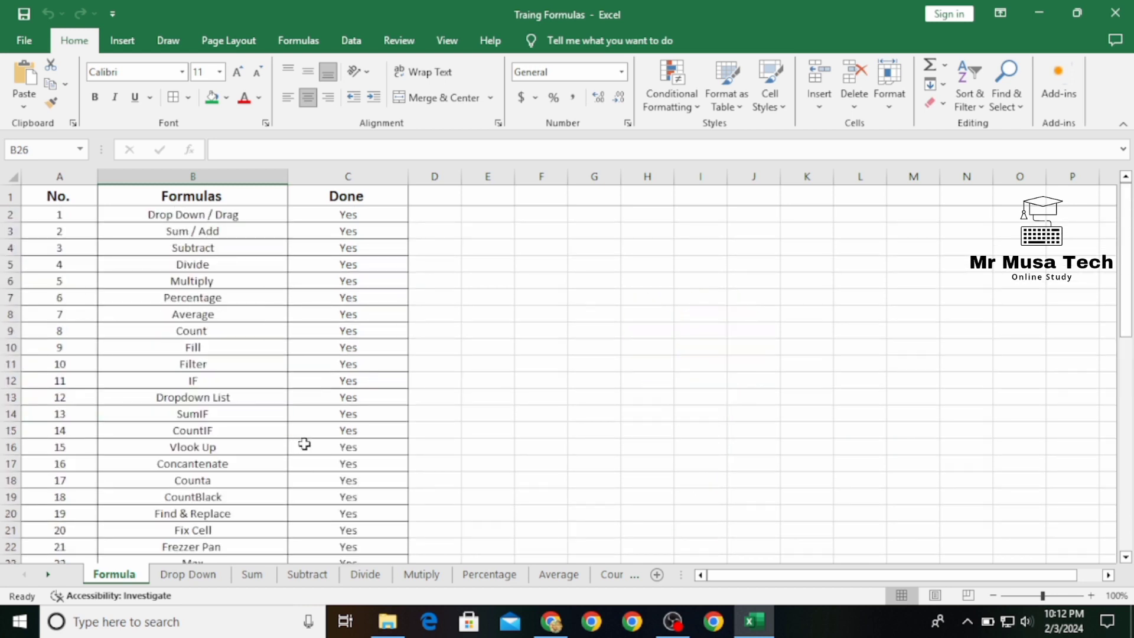
scroll(304, 444, down, 4)
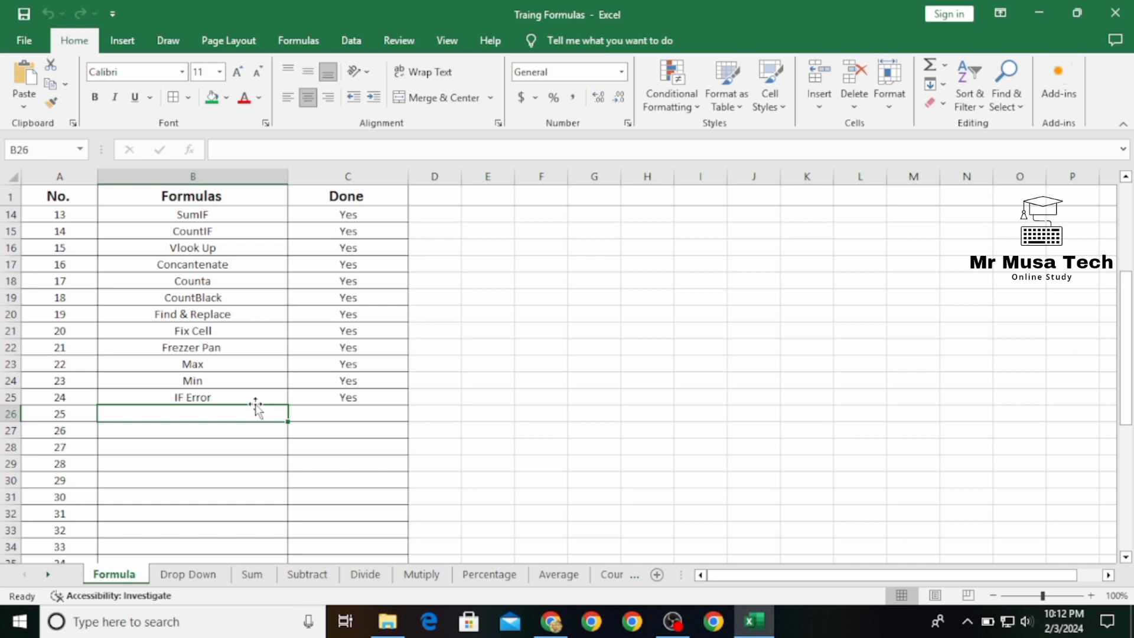
scroll(263, 414, up, 4)
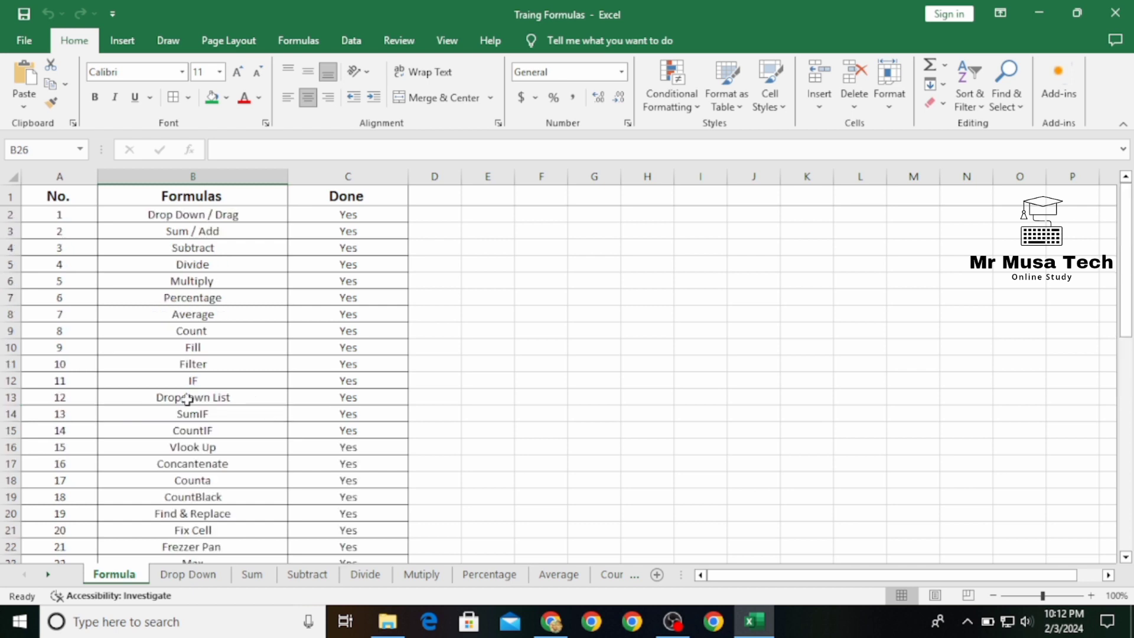
Step: Enter SubTotal in cell B26 as formula number 25 of the list
scroll(184, 397, down, 1)
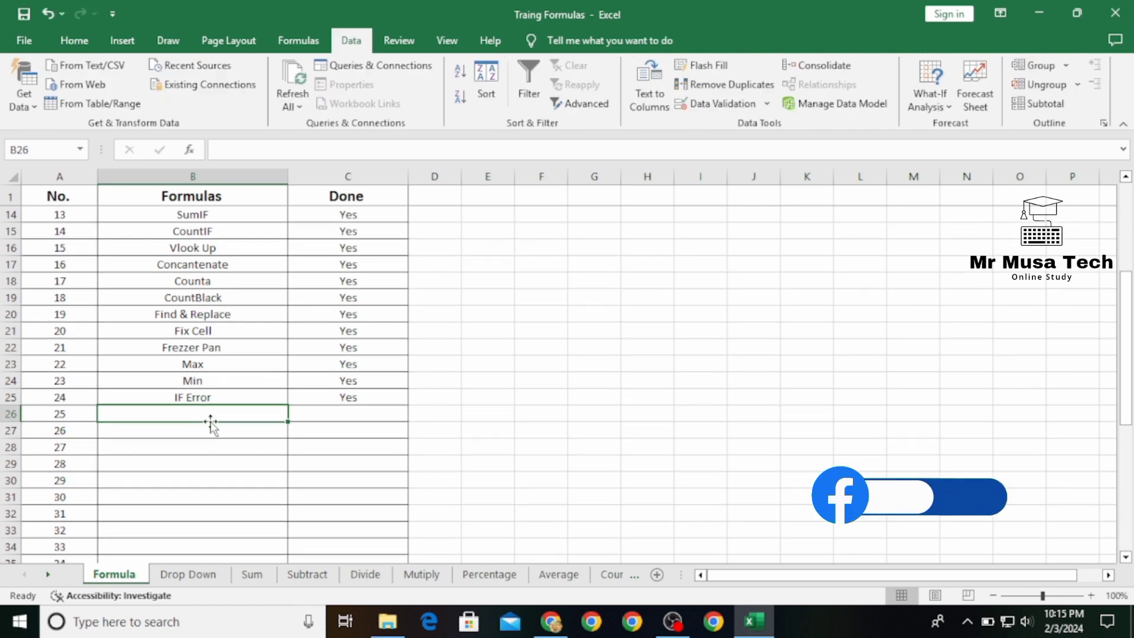
text(Sub)
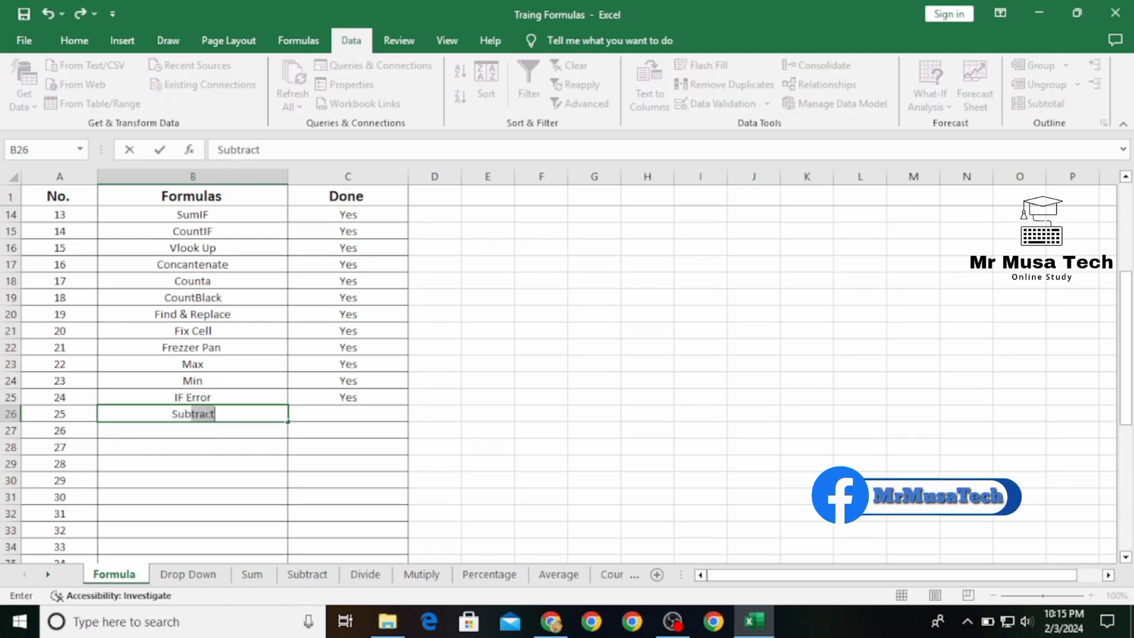
text(To)
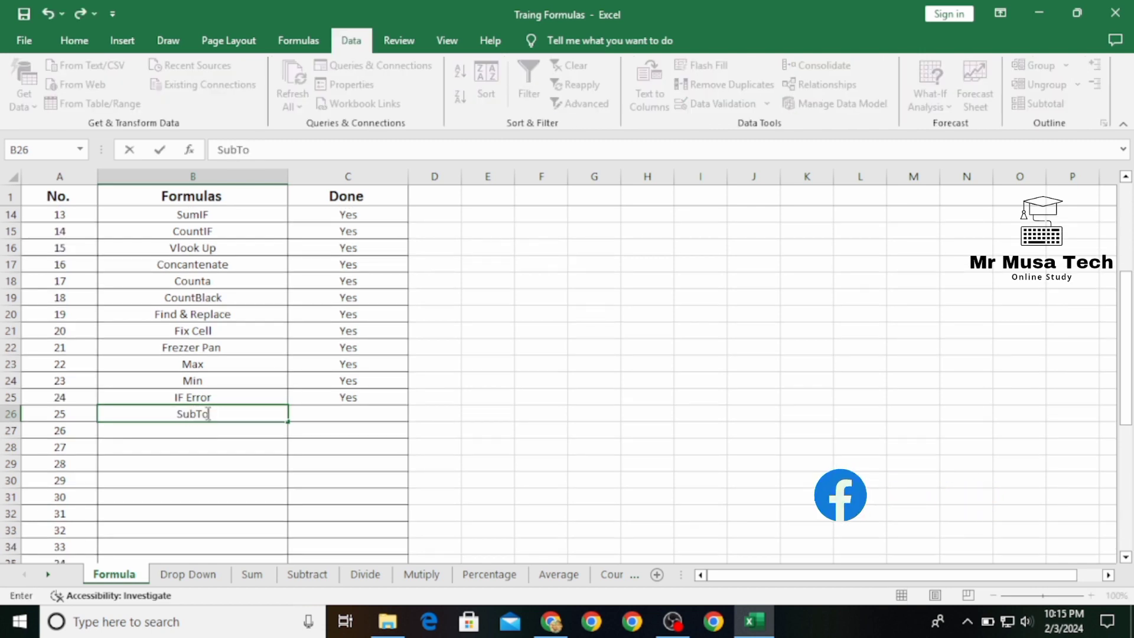
text(tal)
key(Return)
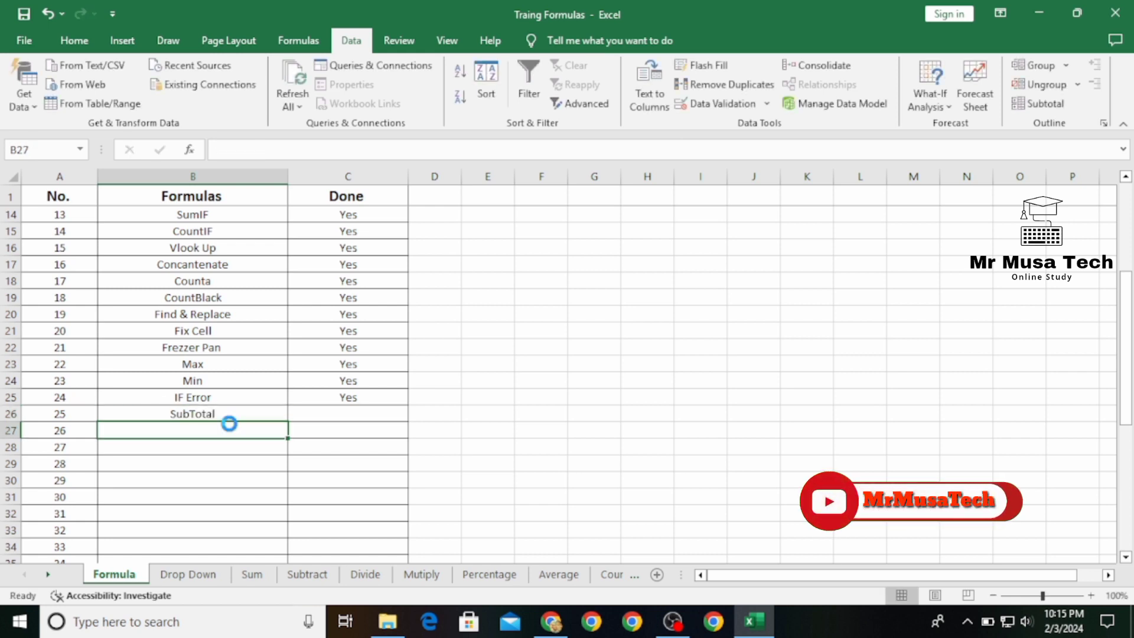
Step: Switch to the SubTotal worksheet through the list of all sheets
right_click(46, 577)
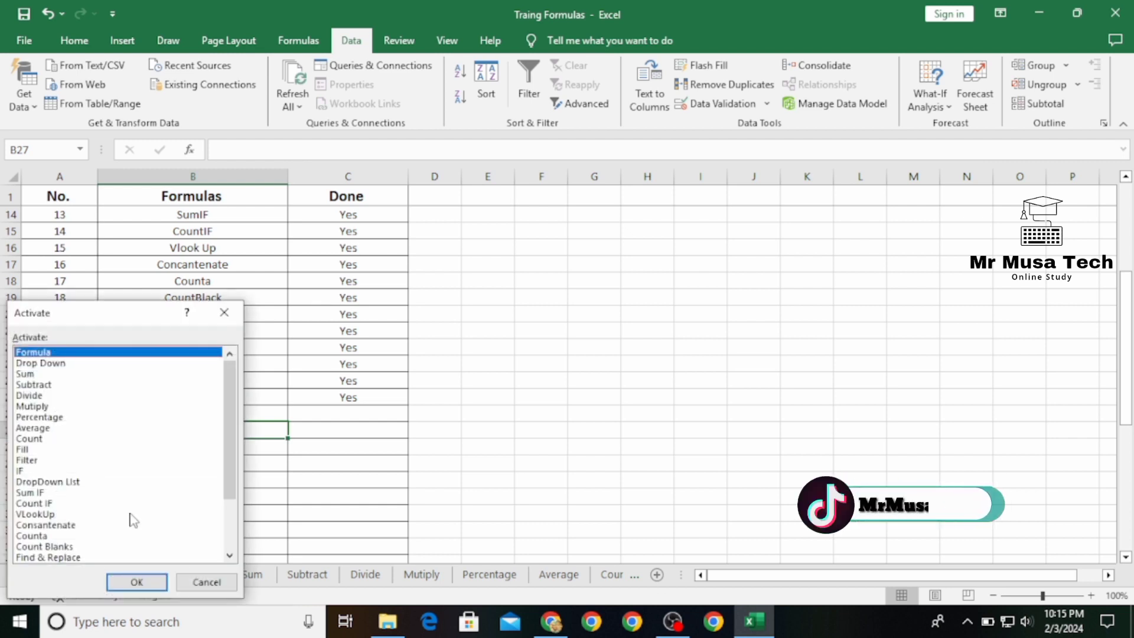
scroll(148, 480, down, 5)
click(70, 555)
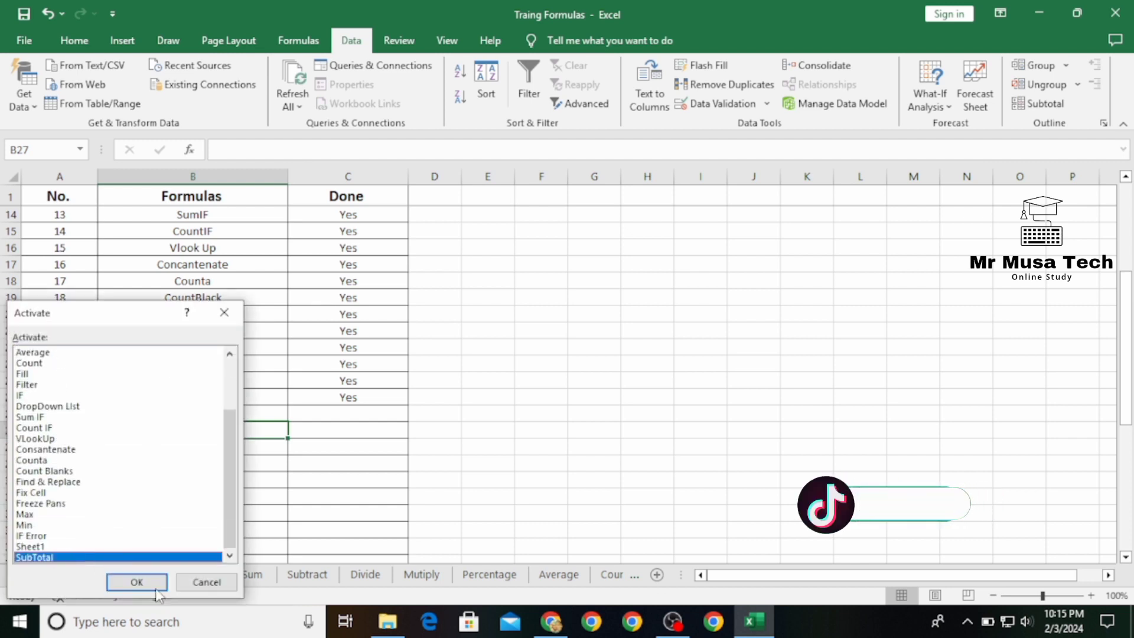
click(142, 582)
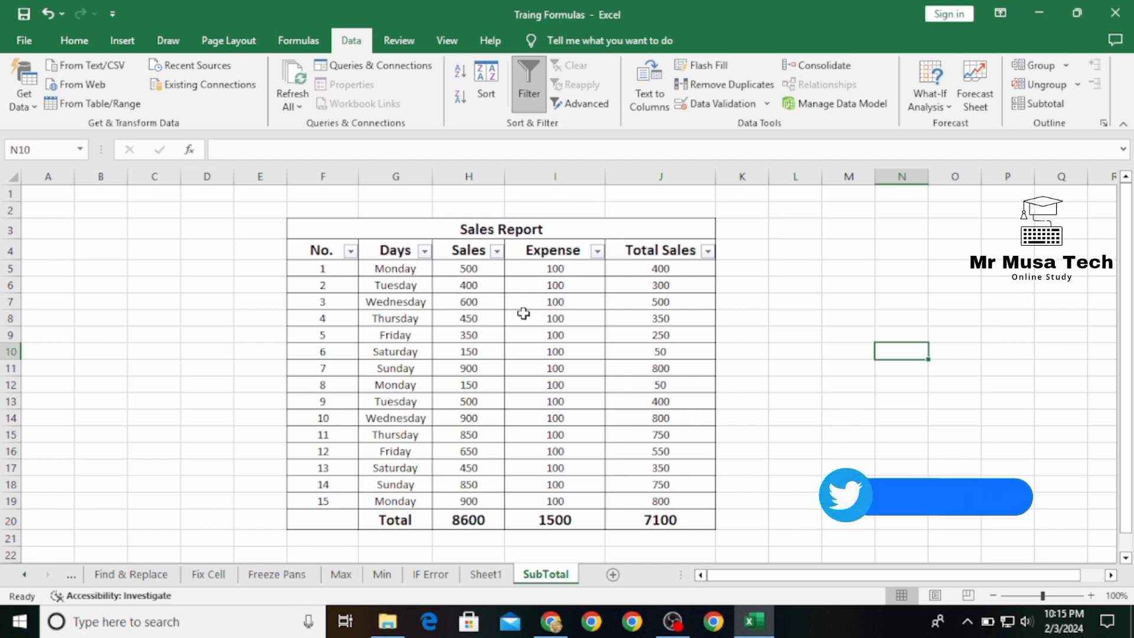
Step: Widen the Sales and Days columns slightly and check the cells of the Total row
drag(502, 177, 513, 177)
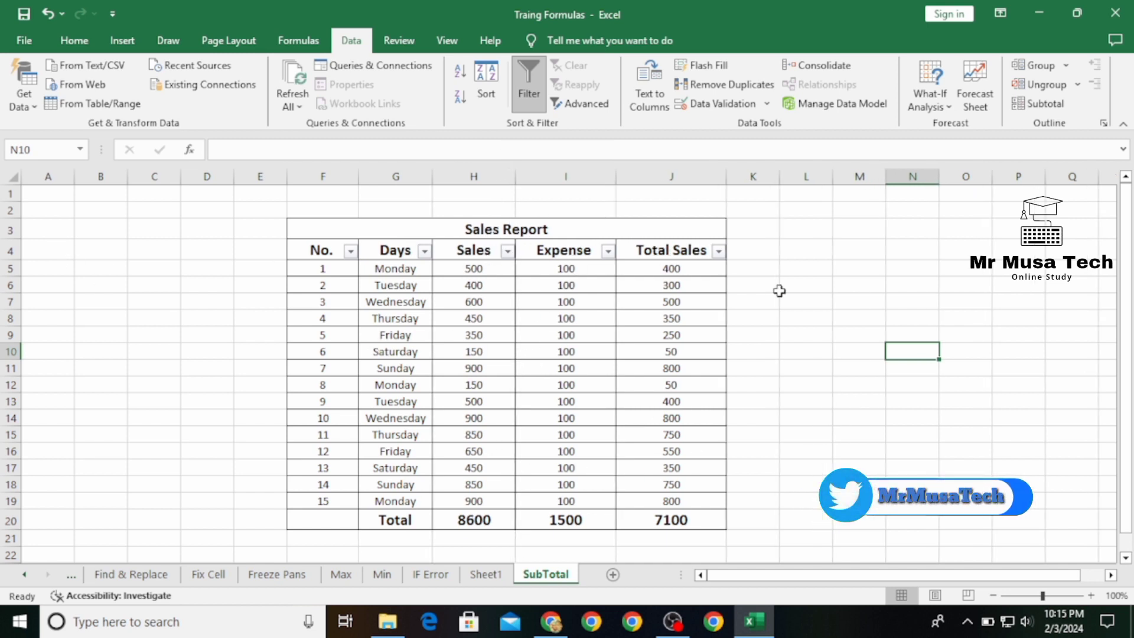
click(791, 299)
click(496, 518)
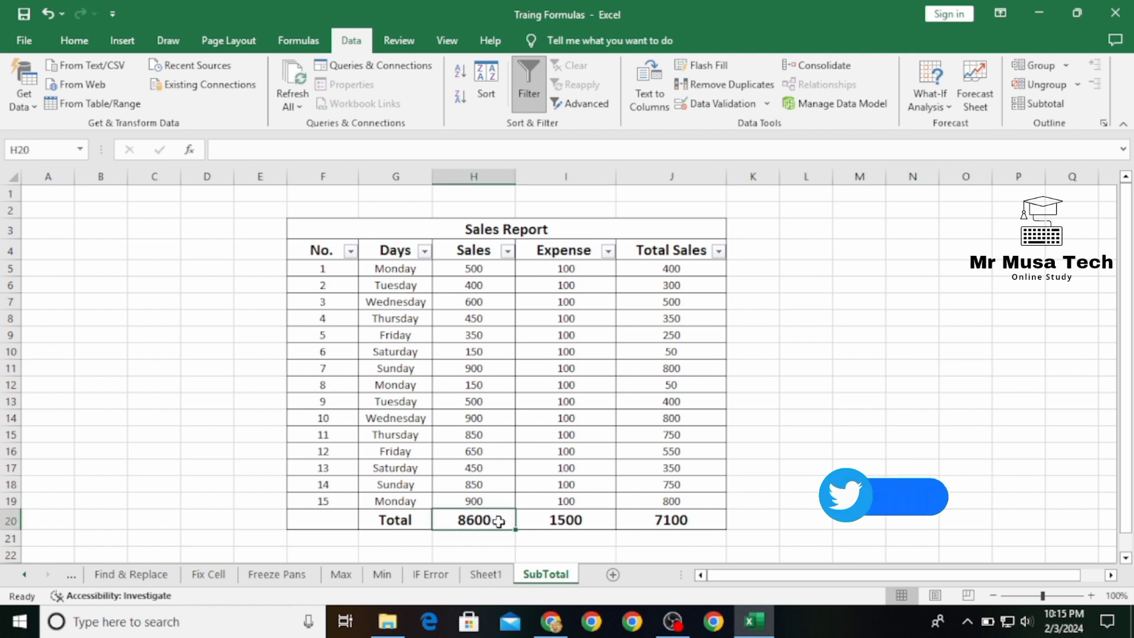
click(537, 518)
click(640, 510)
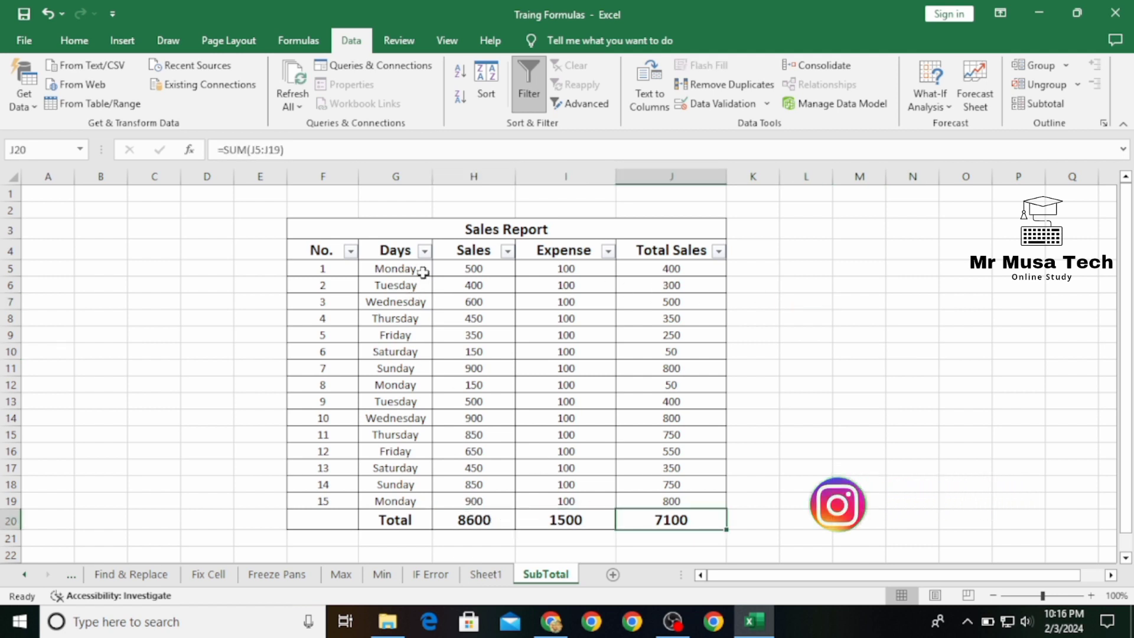
drag(429, 177, 437, 177)
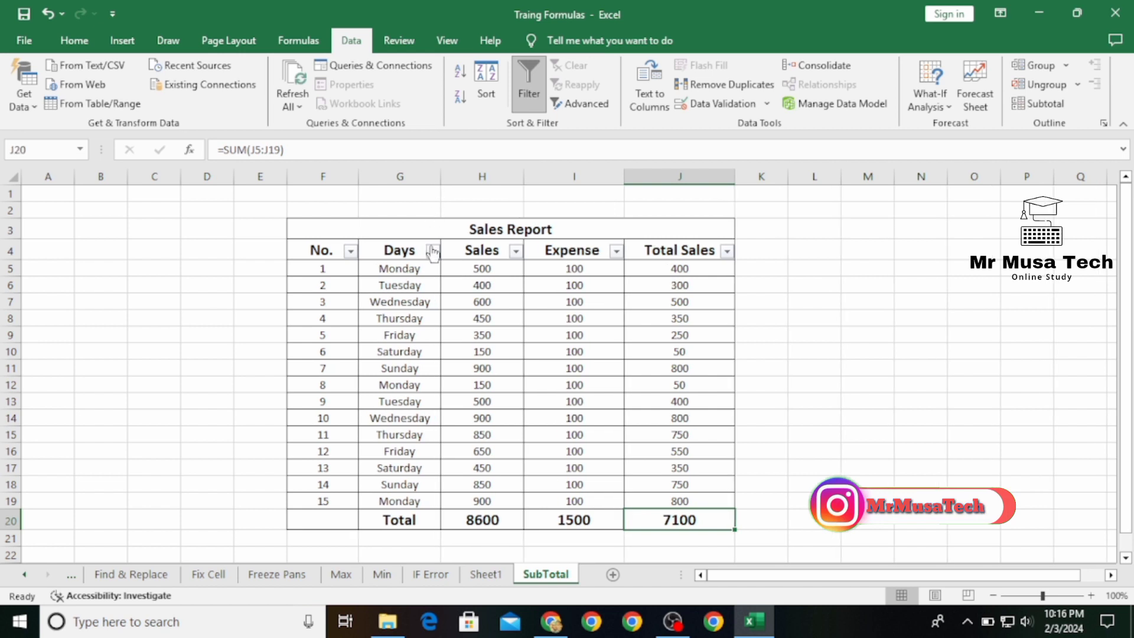
Step: Filter the Days column of the Sales Report to show only Friday
click(433, 251)
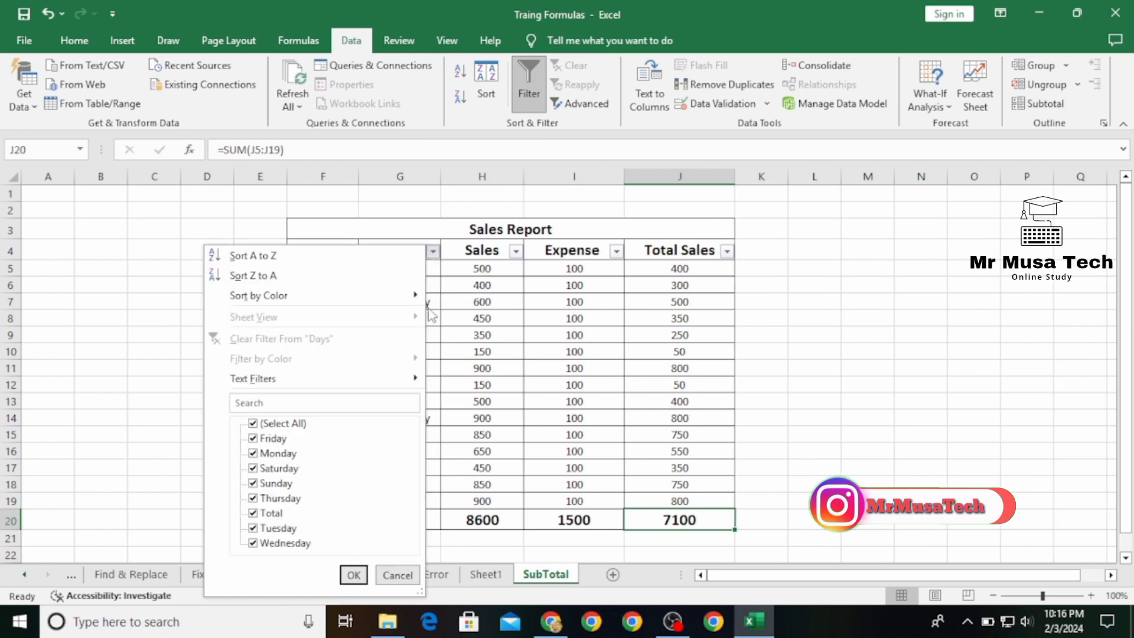
click(252, 422)
click(254, 438)
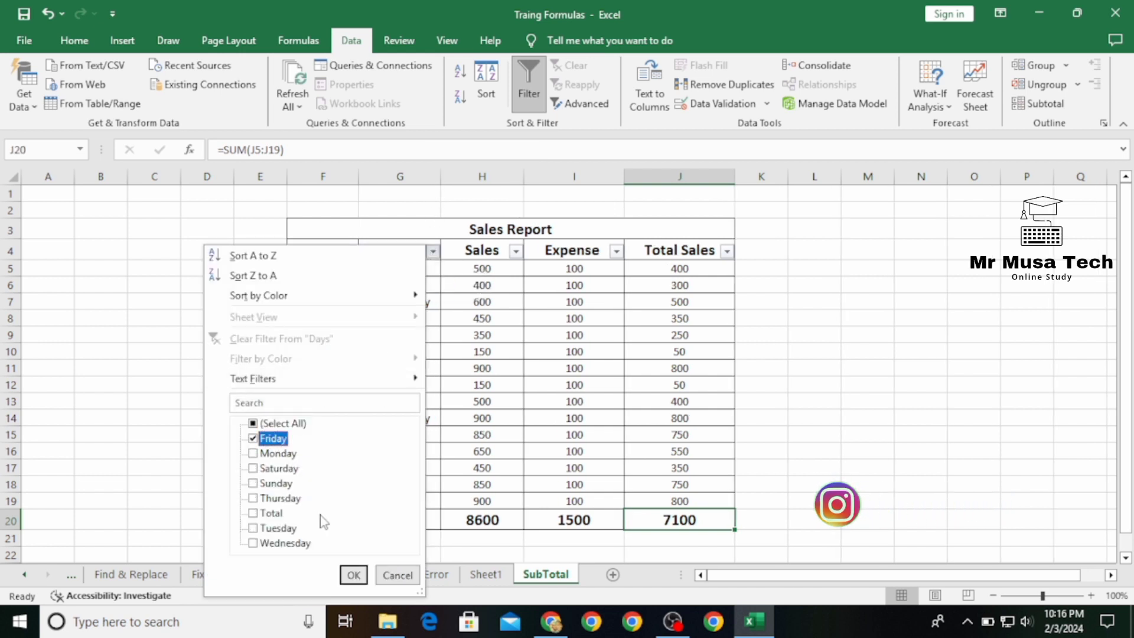
click(353, 575)
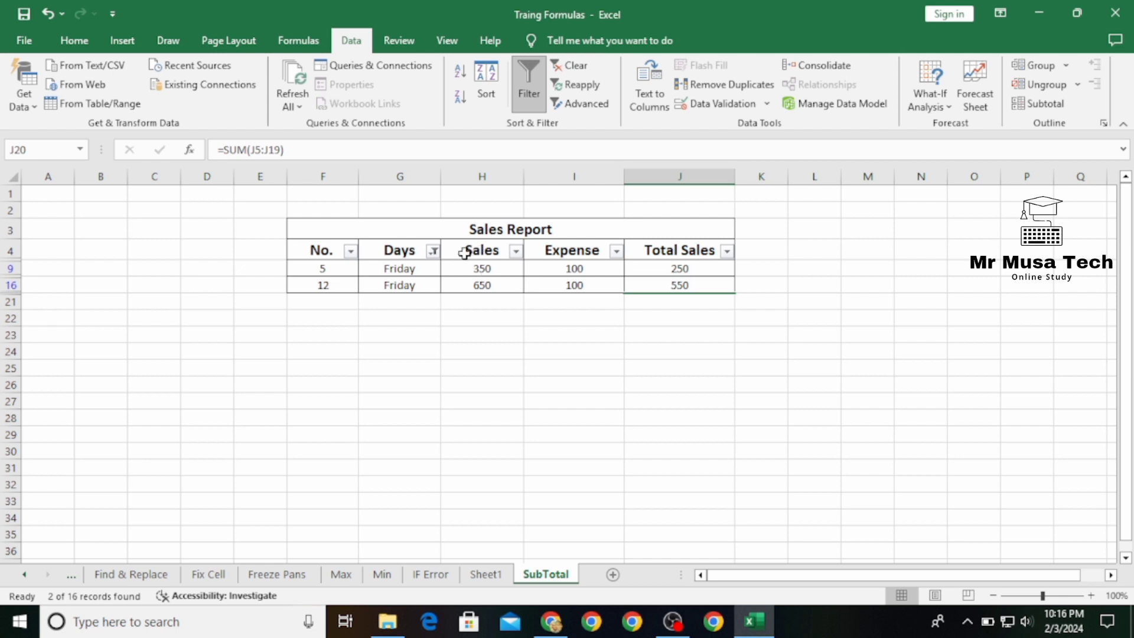
Step: Change the Days column filter to show only Monday
click(433, 251)
click(276, 423)
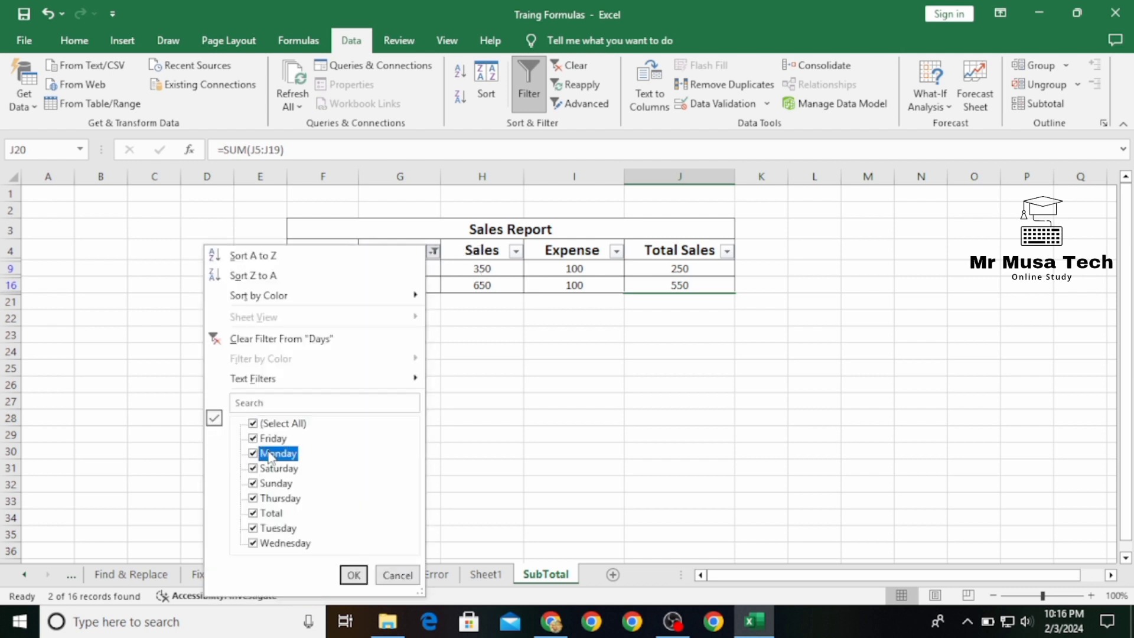
click(265, 424)
click(264, 424)
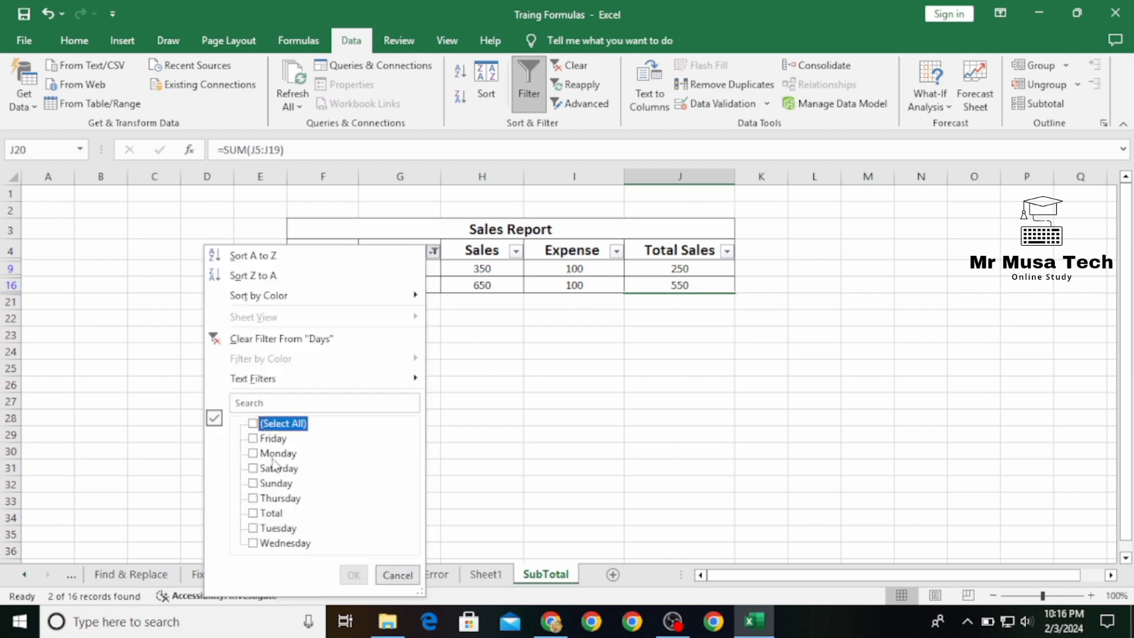
click(275, 453)
click(354, 575)
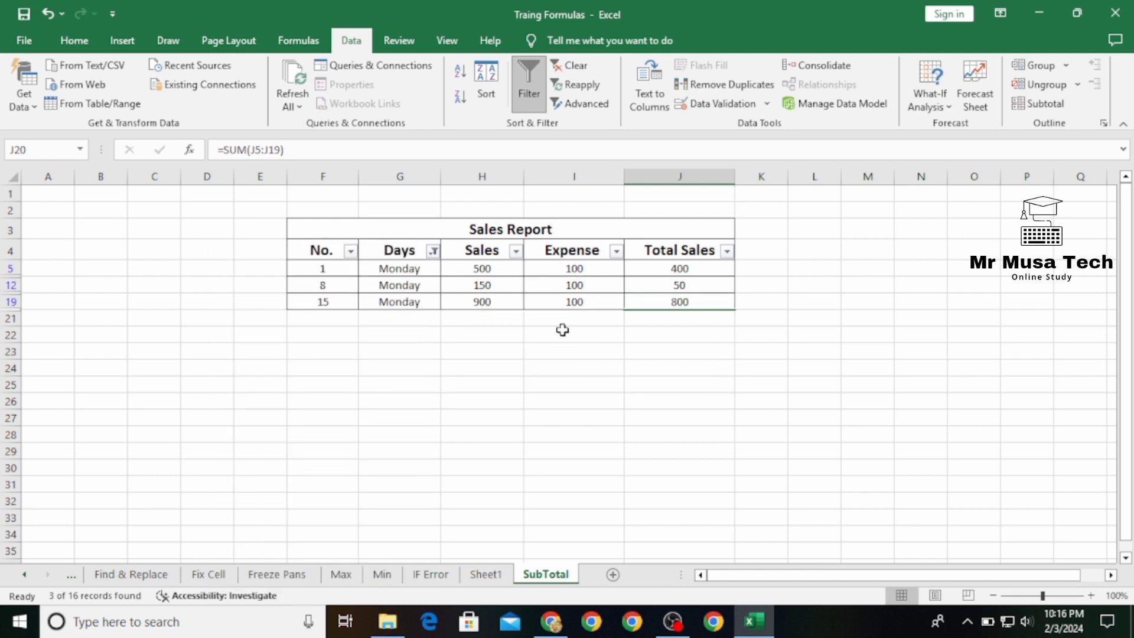
Step: Set the Days column filter back to showing all values
click(434, 252)
click(277, 423)
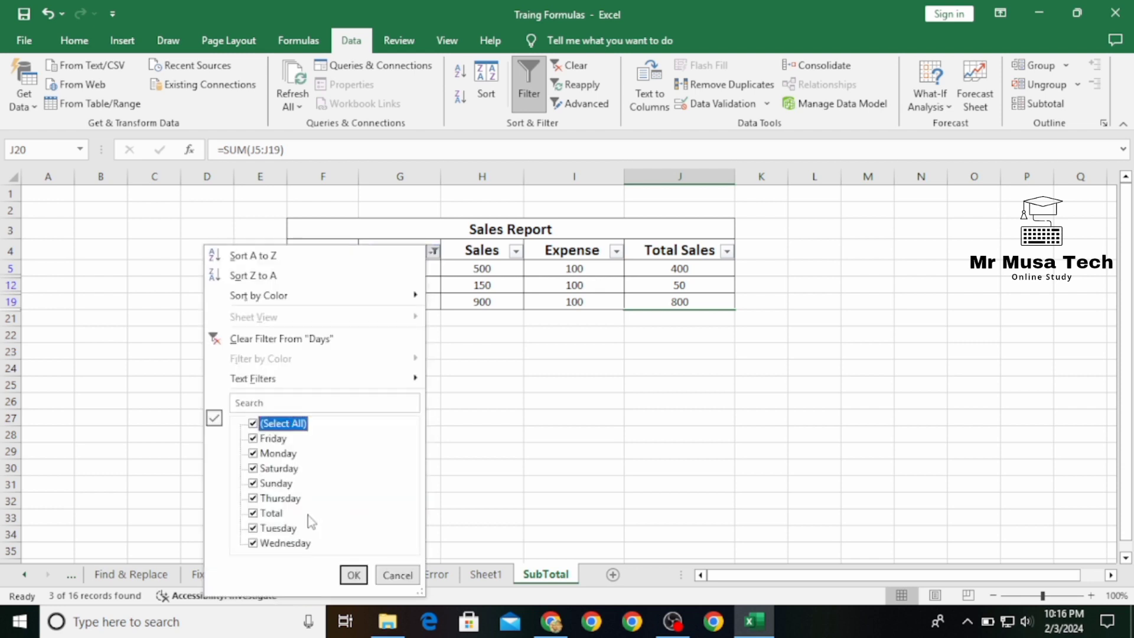
click(352, 576)
Step: Start a SUBTOTAL formula in the Sales total cell H20, replacing the existing SUM formula
click(488, 461)
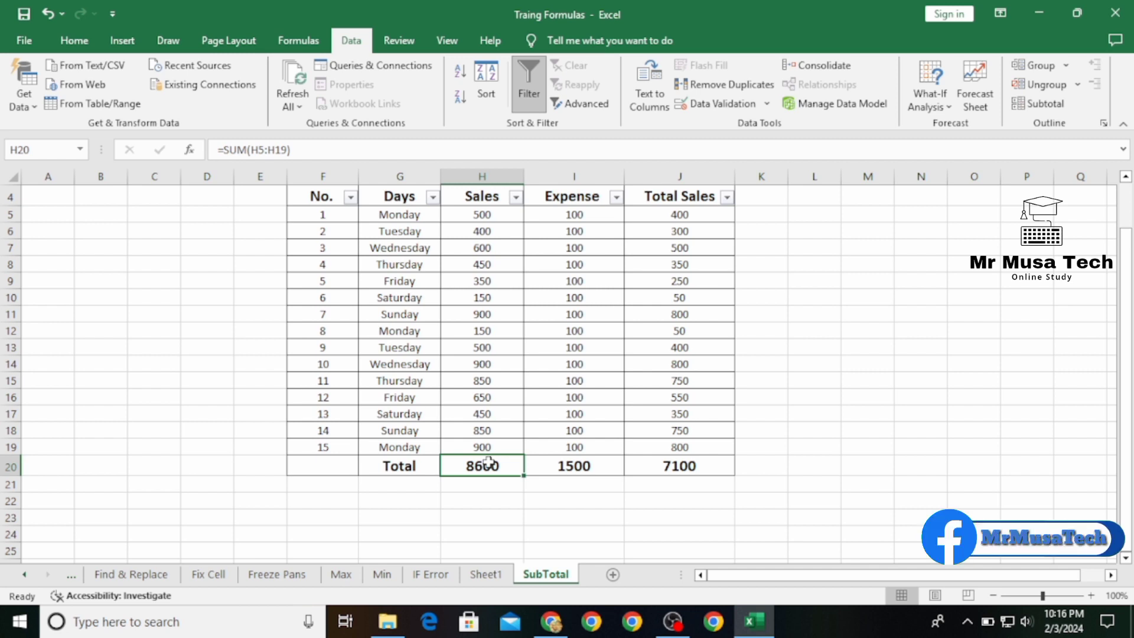
text(=sub)
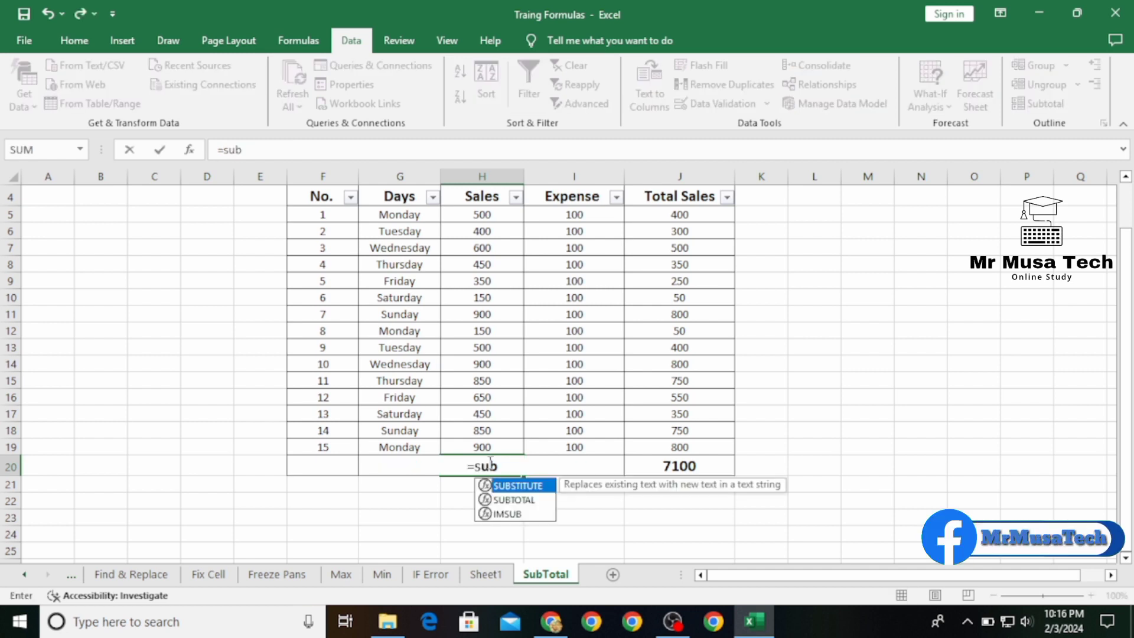
double_click(521, 501)
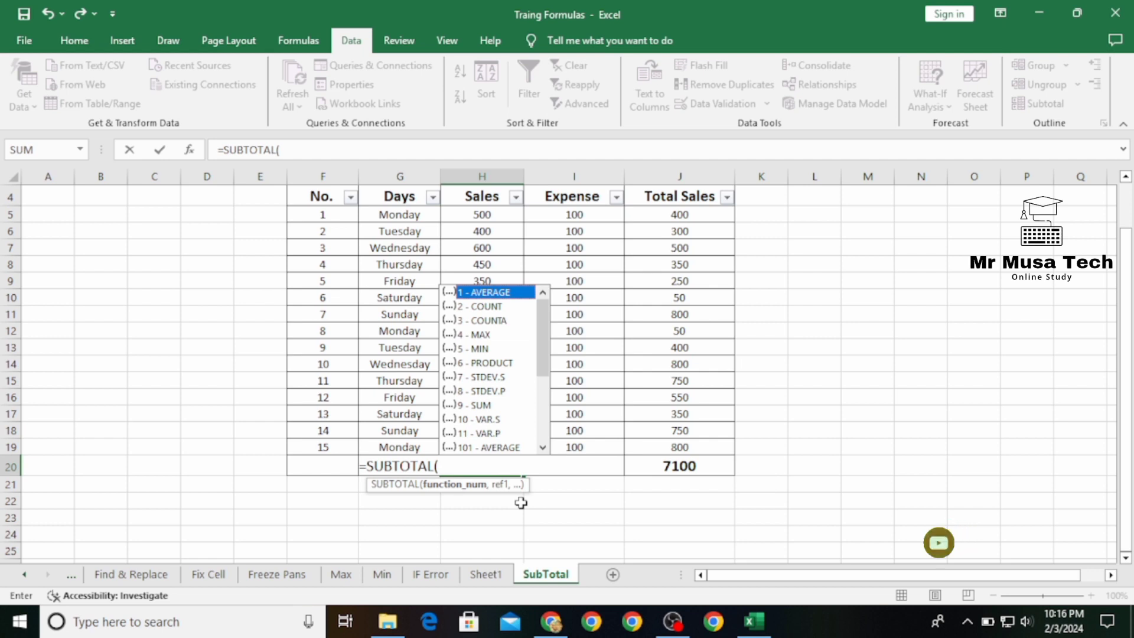
click(544, 364)
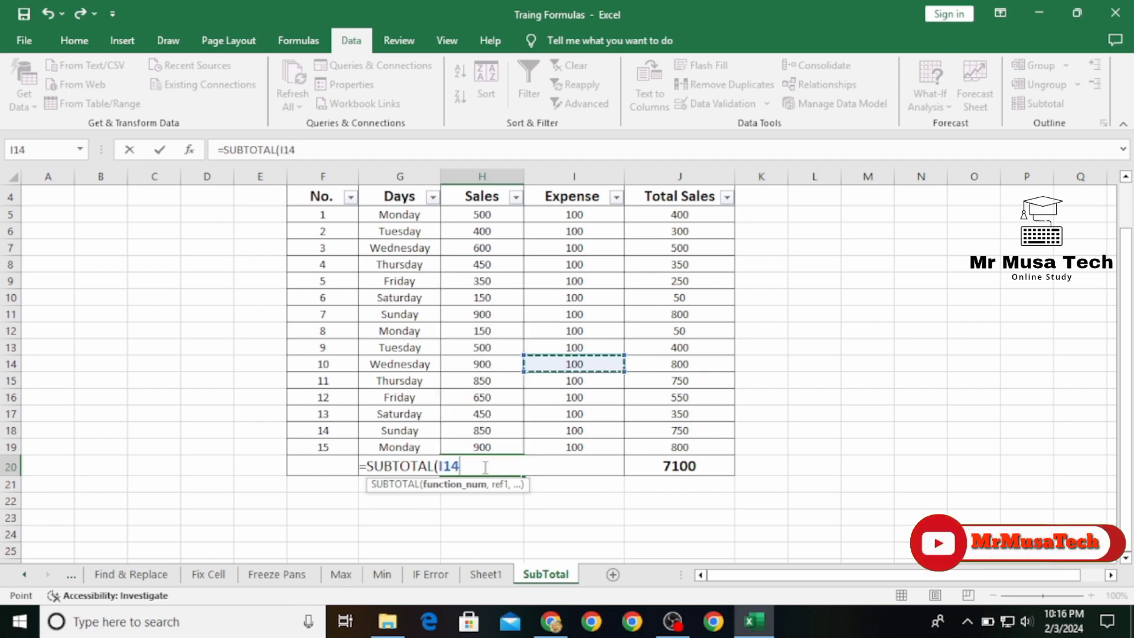
key(BackSpace)
key(BackSpace)
key(BackSpace)
key(BackSpace)
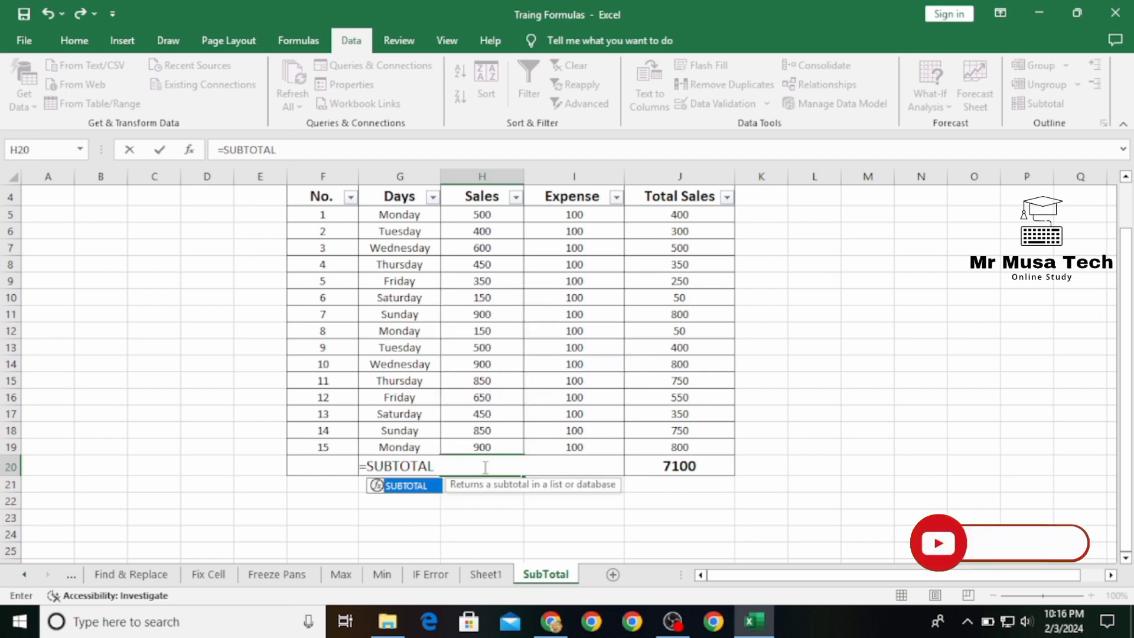
double_click(405, 486)
Step: Complete the SUBTOTAL formula with 109 - SUM over H5:H19 and fill it across to the Expense and Total Sales totals
scroll(499, 414, down, 2)
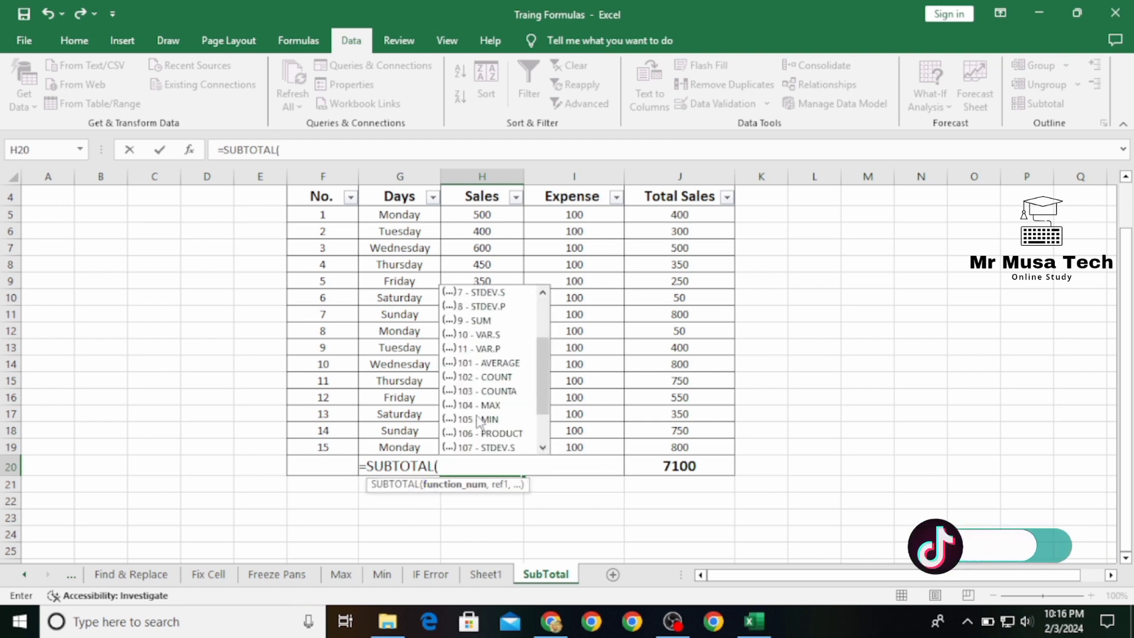
scroll(499, 426, down, 1)
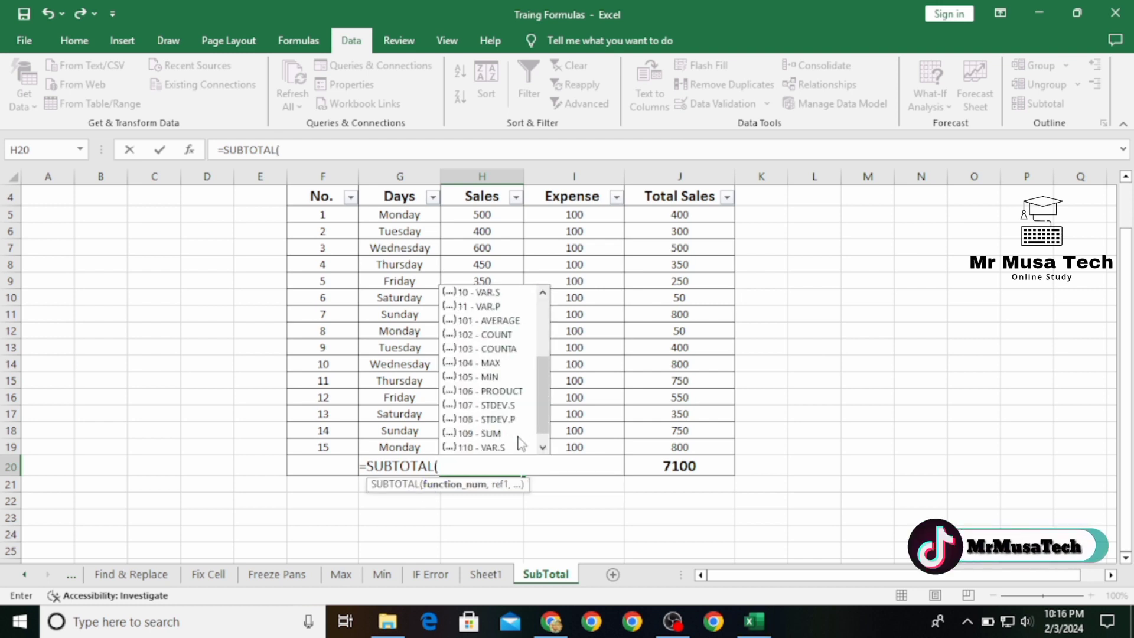
double_click(494, 433)
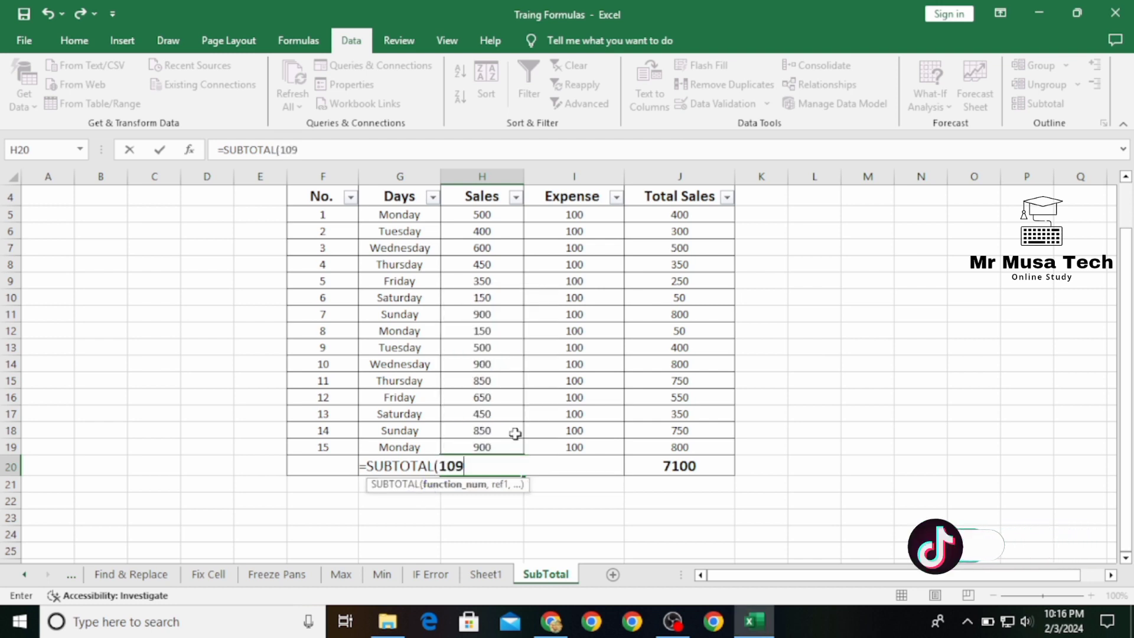
text(,)
drag(507, 216, 509, 440)
key(Return)
click(509, 466)
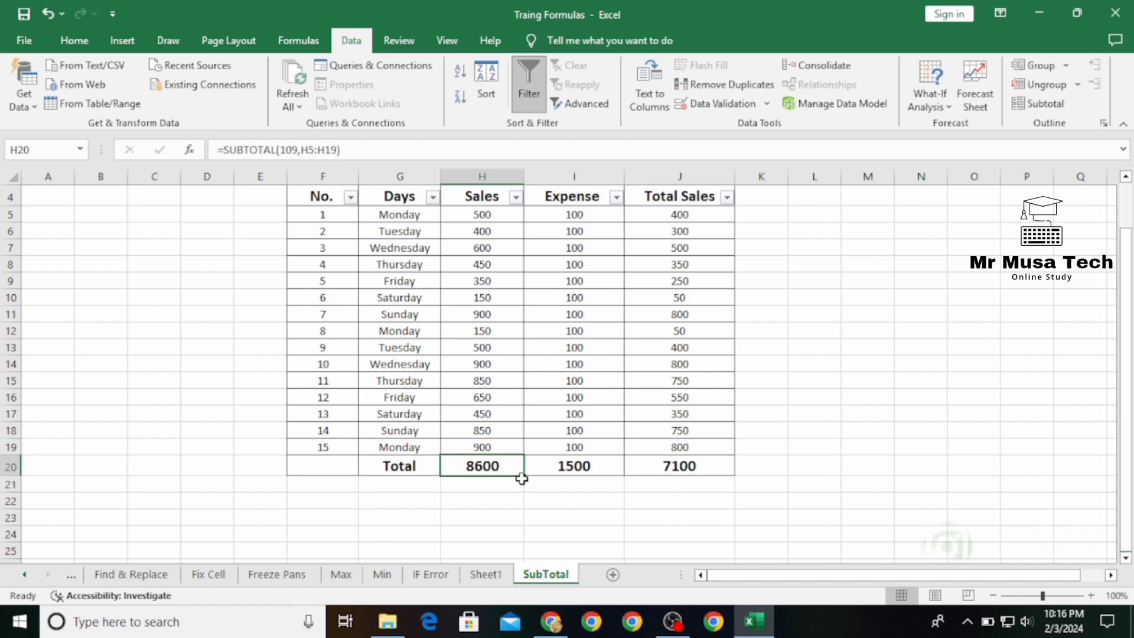
drag(521, 476, 695, 488)
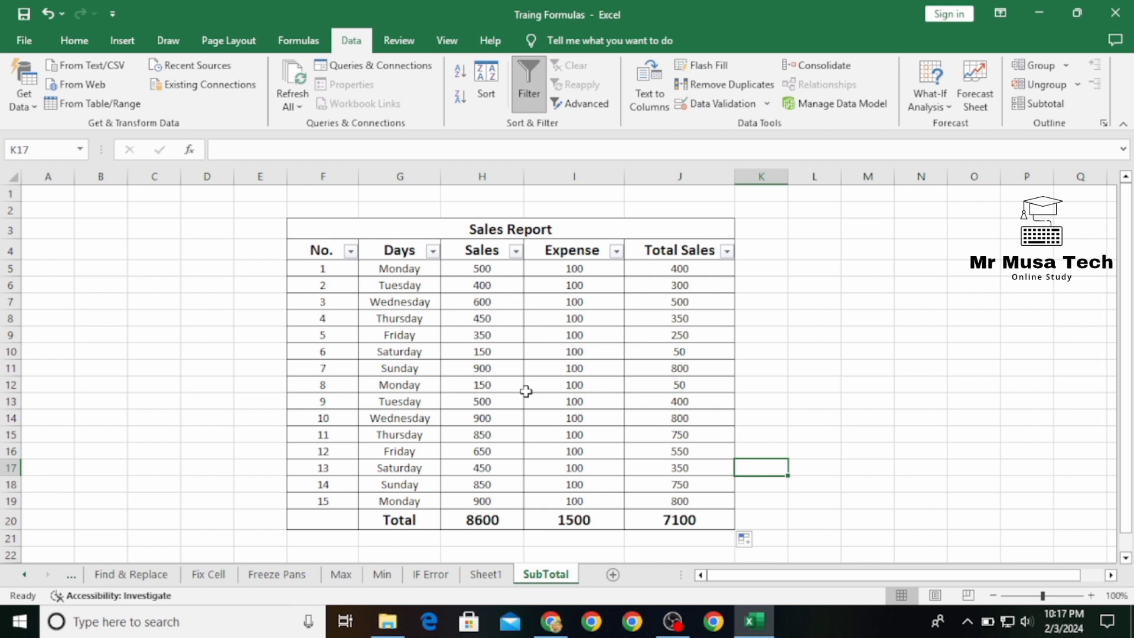
Step: Filter the Sales Report's Days column to show only Monday
click(433, 251)
click(253, 423)
click(253, 453)
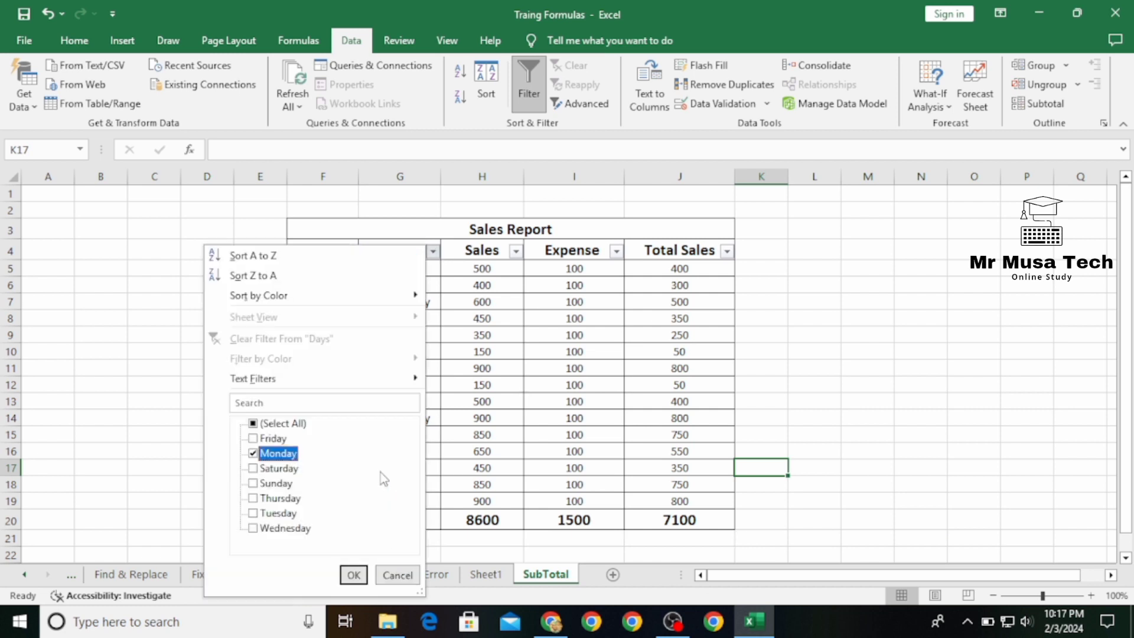
click(353, 575)
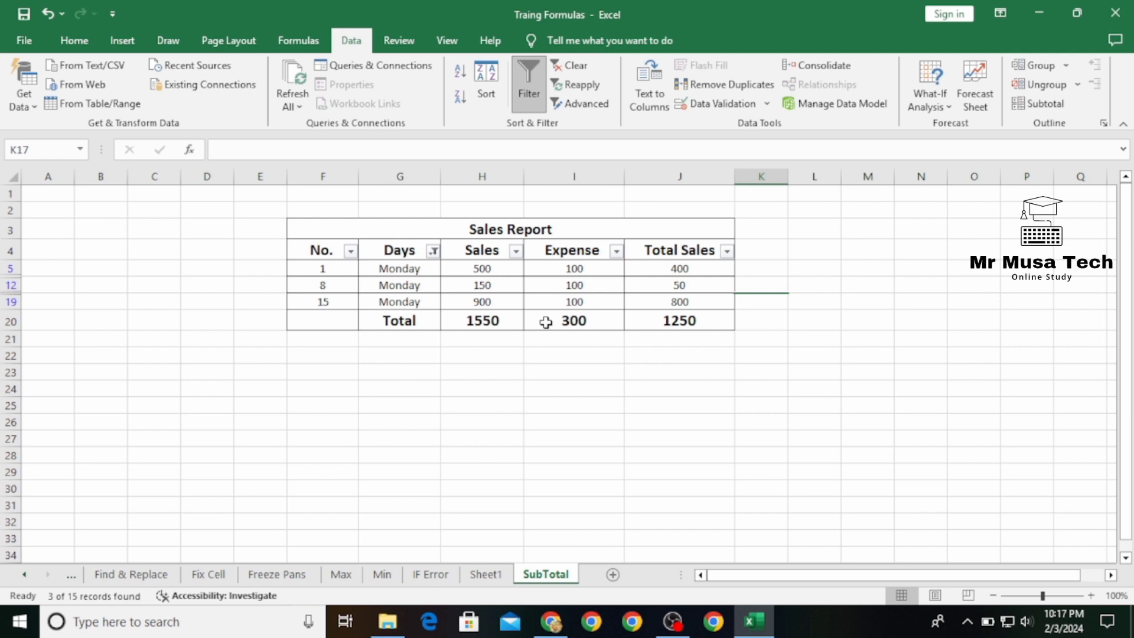
Step: Filter the Sales Report's Days column to show only Thursday
click(433, 251)
click(253, 423)
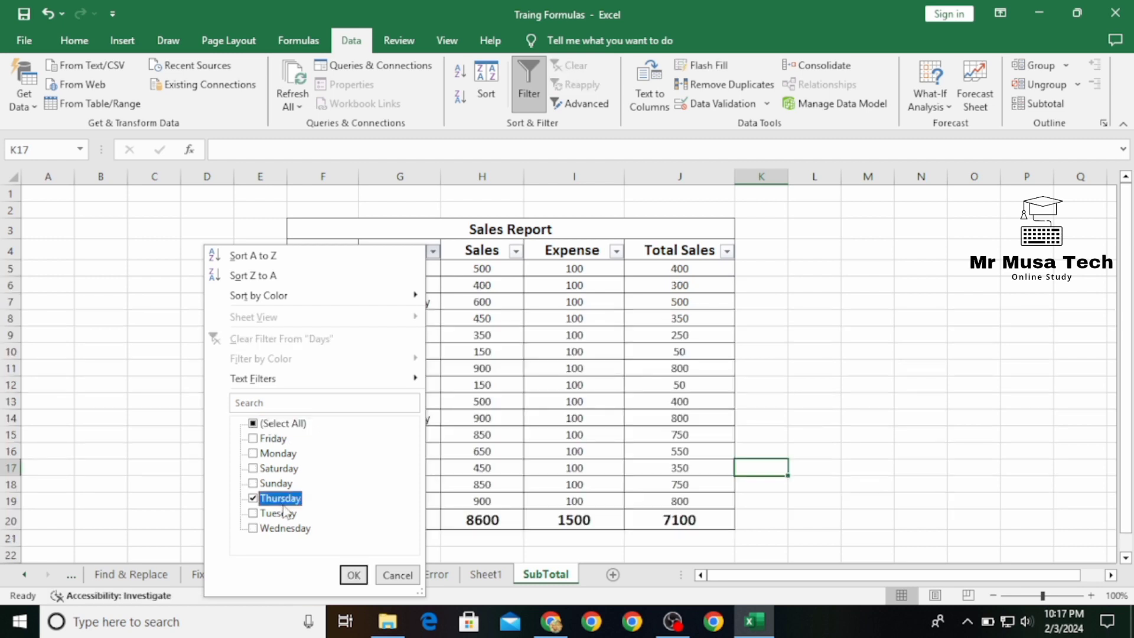
click(354, 573)
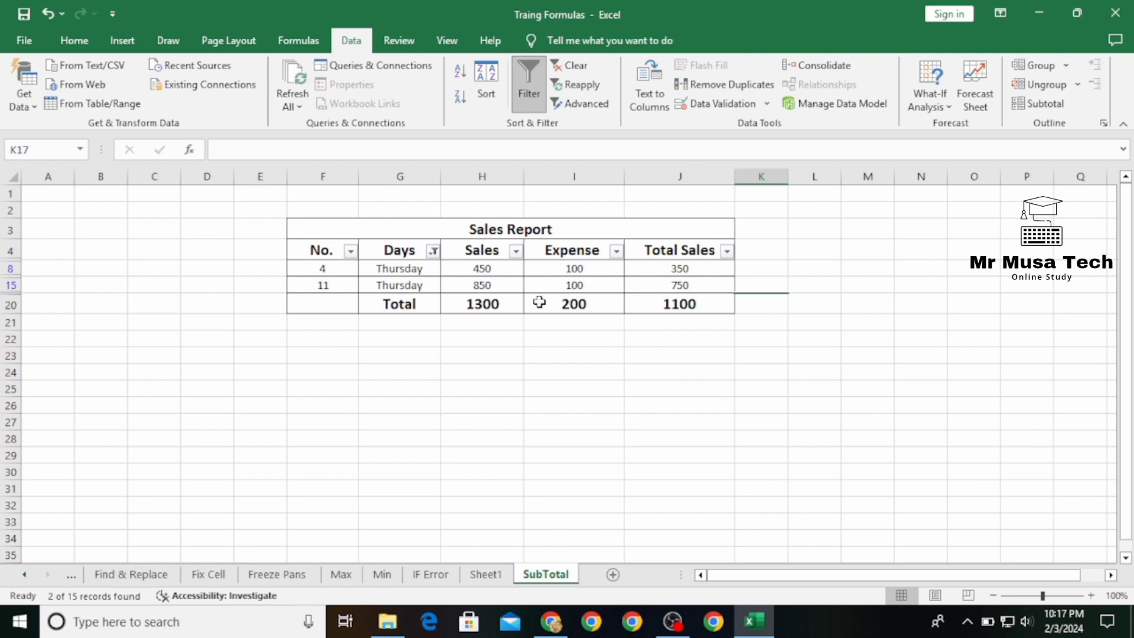
Step: Show all values in the Days column again and review the SUBTOTAL formulas across the Total row, H20 to J20
click(434, 252)
click(353, 575)
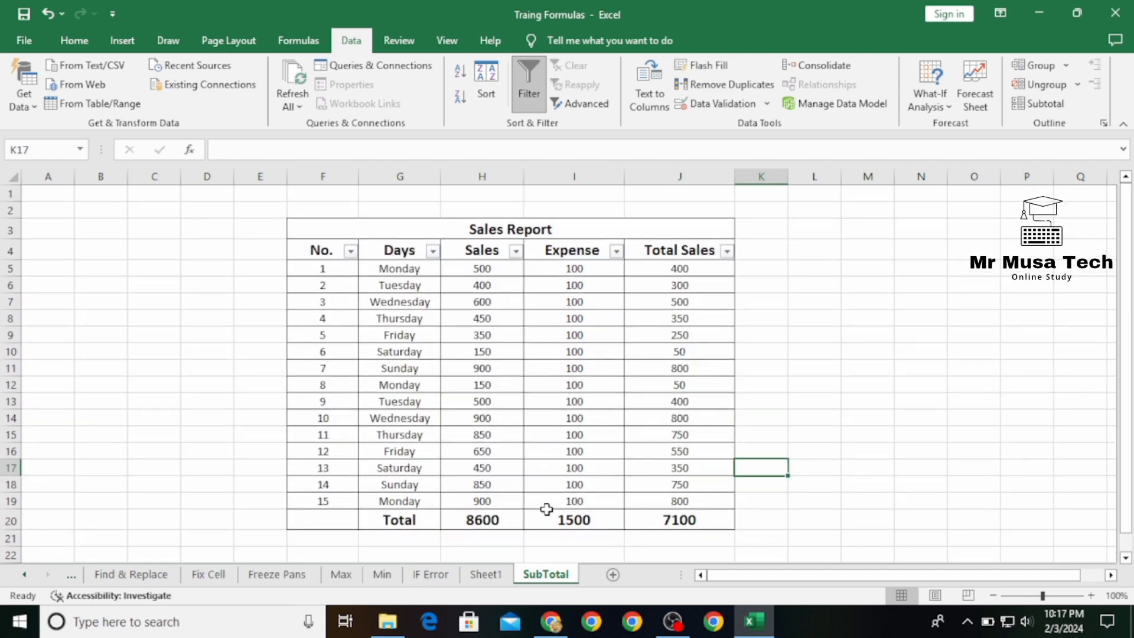
click(503, 519)
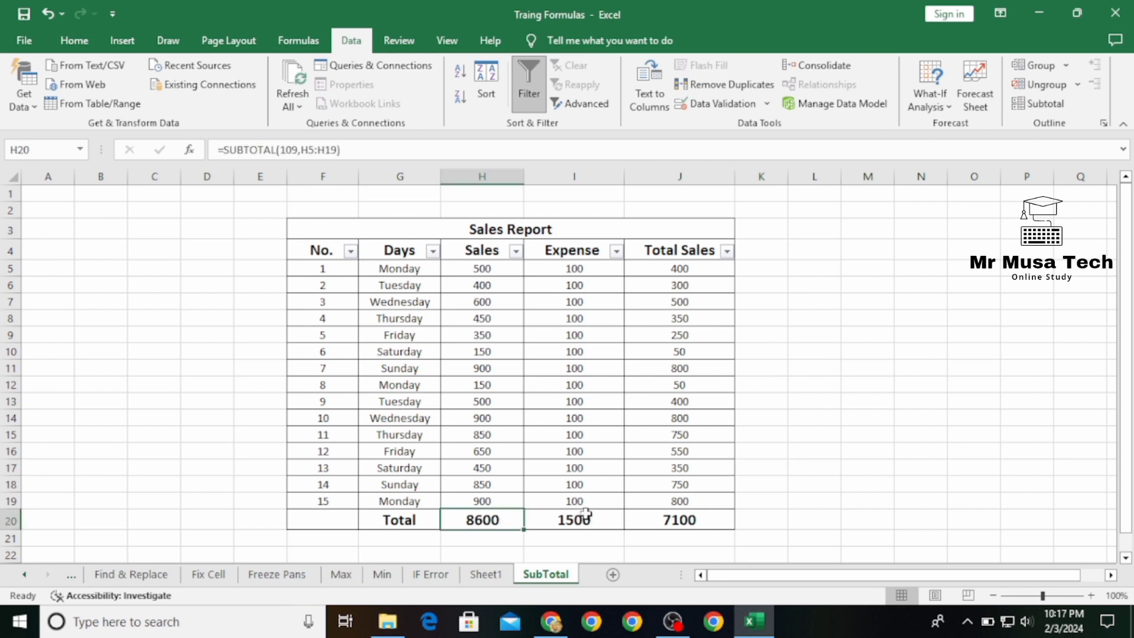
key(Right)
key(Right)
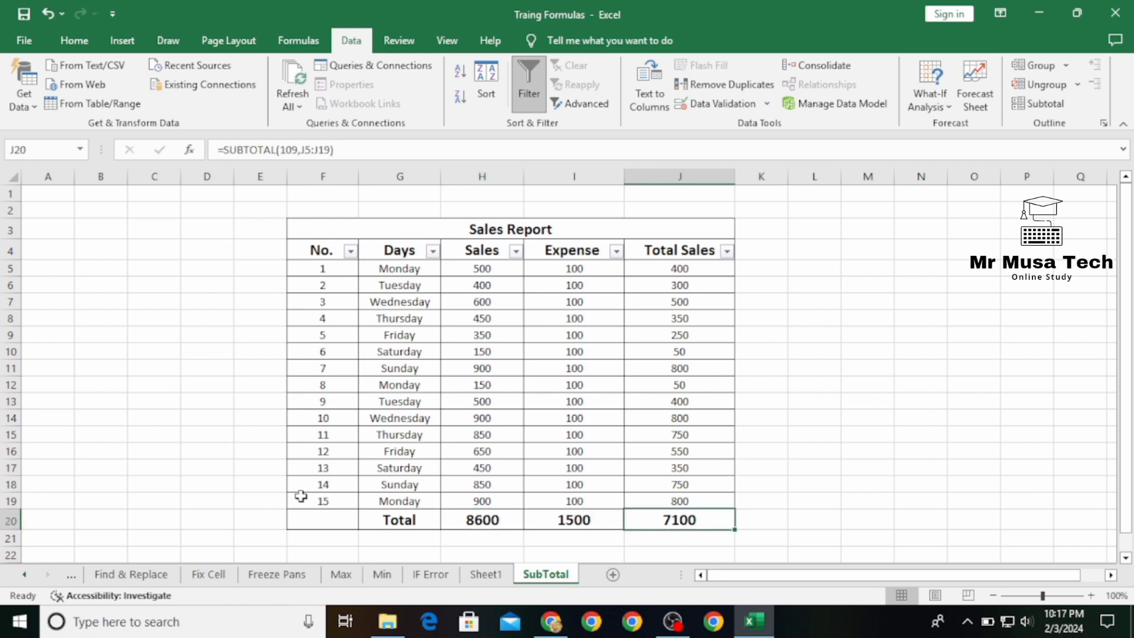
Step: On the Formula sheet, add Today in B27 and Now in B28 to the Formulas list
right_click(44, 576)
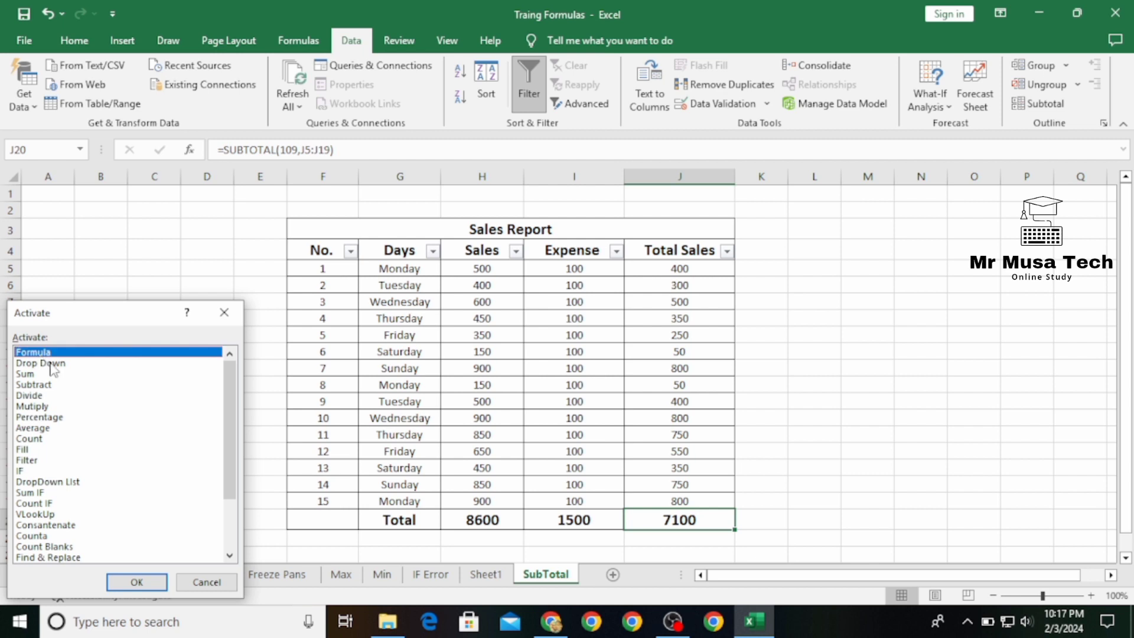
click(136, 582)
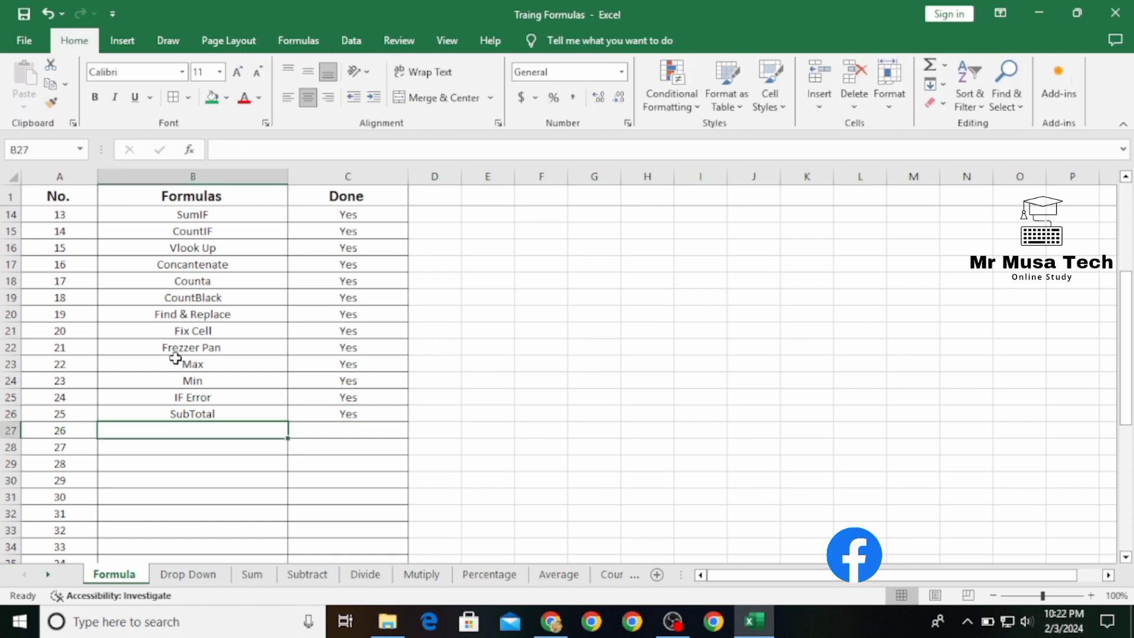
scroll(162, 399, down, 1)
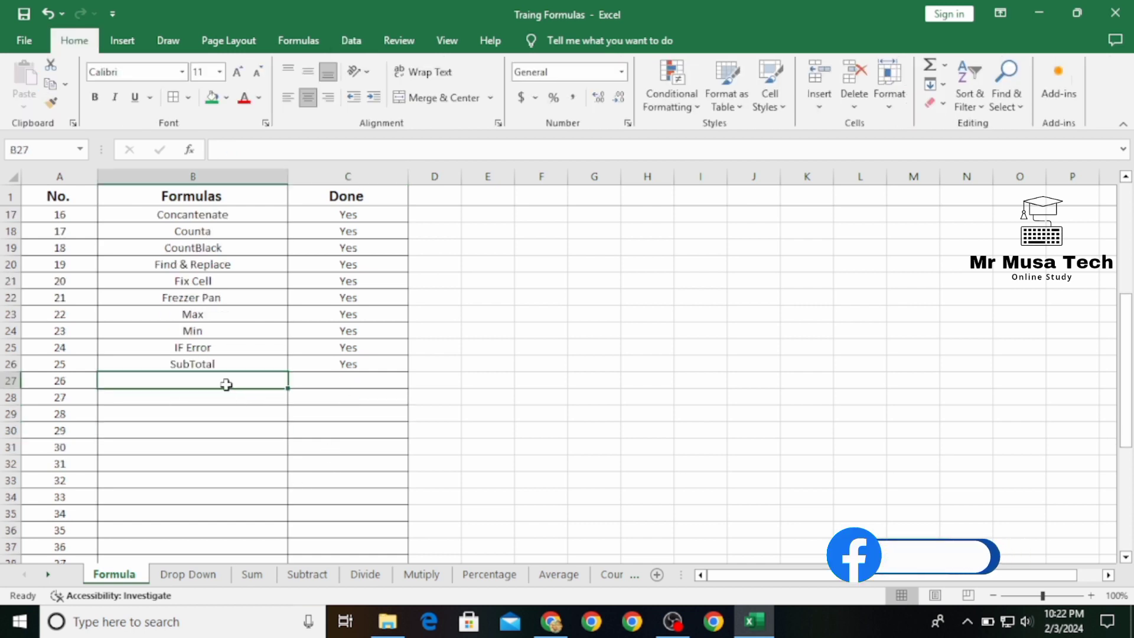
text(Today)
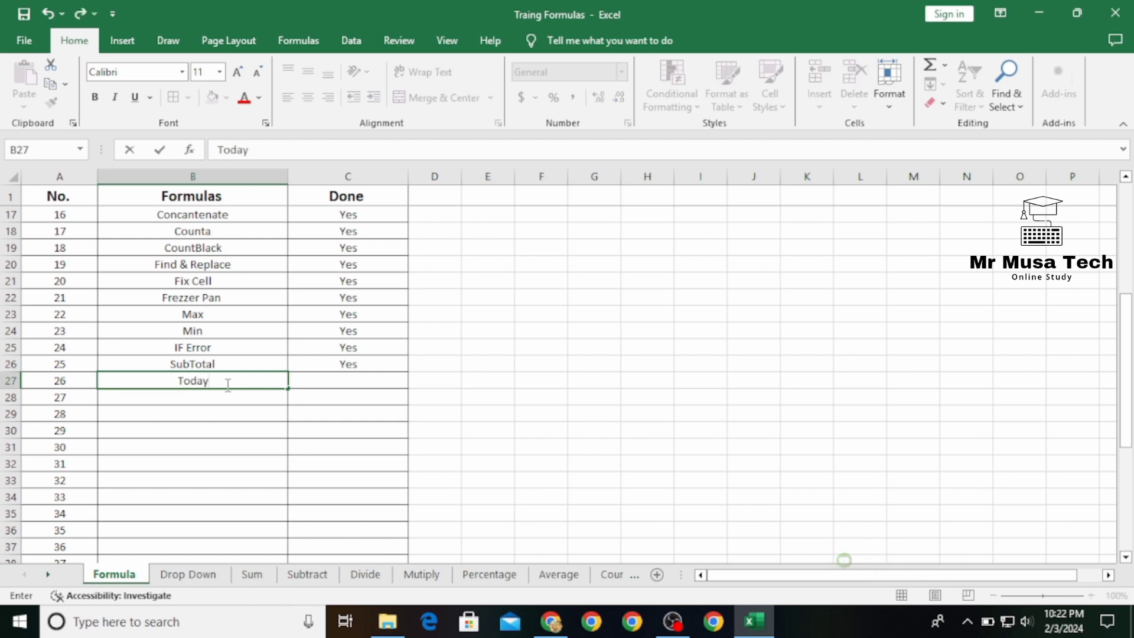
key(Return)
text(N)
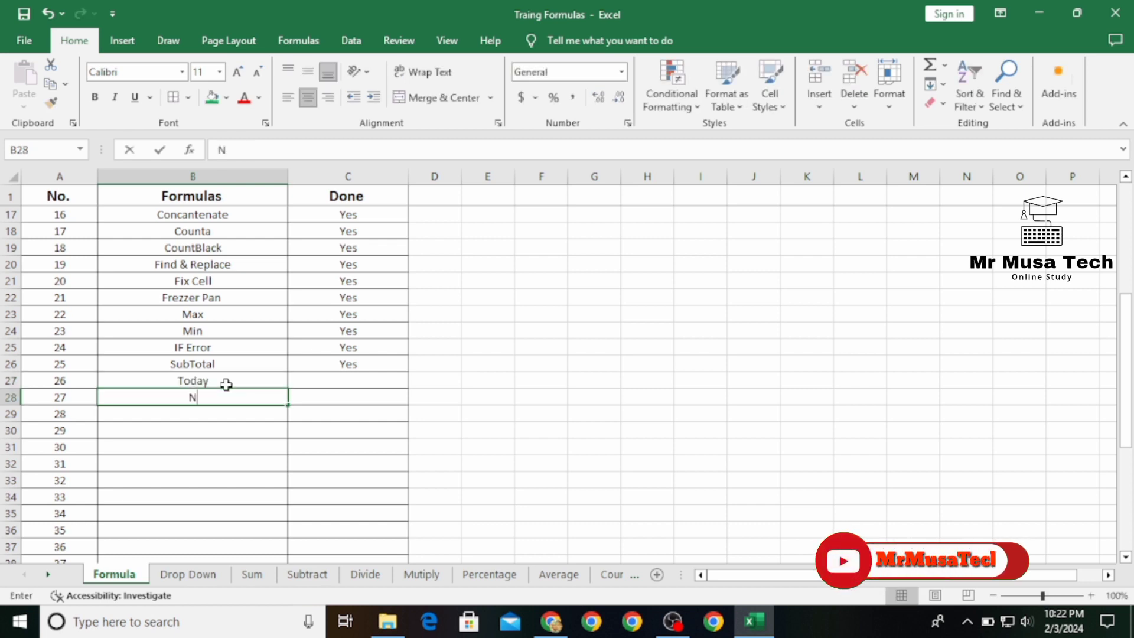
text(ow)
key(Return)
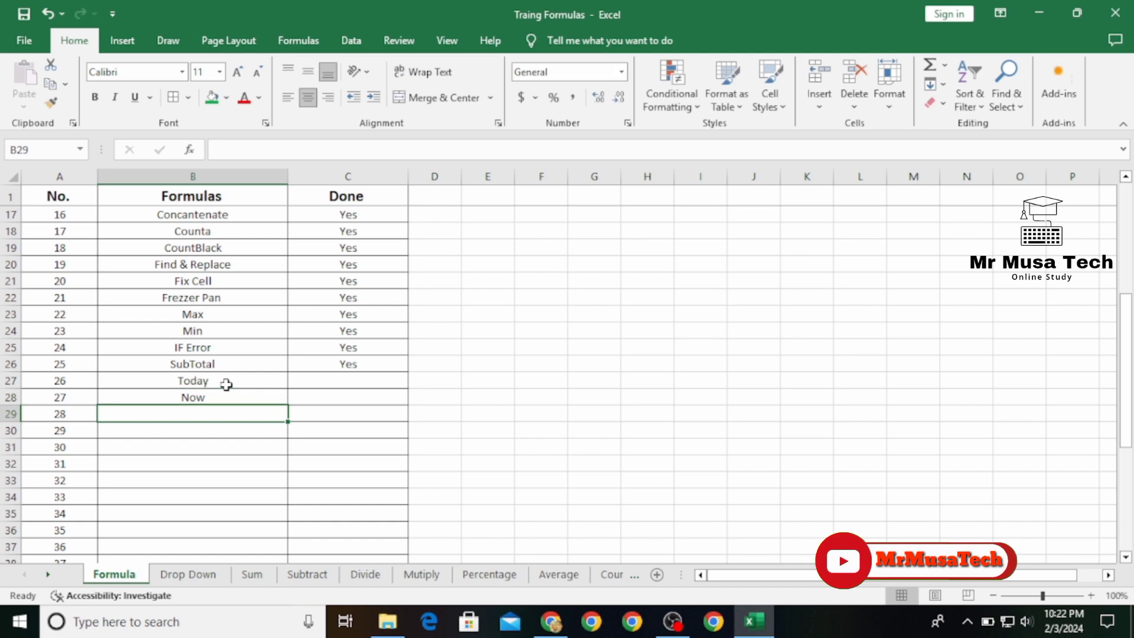
Step: Switch to the Today sheet and widen column D
right_click(45, 578)
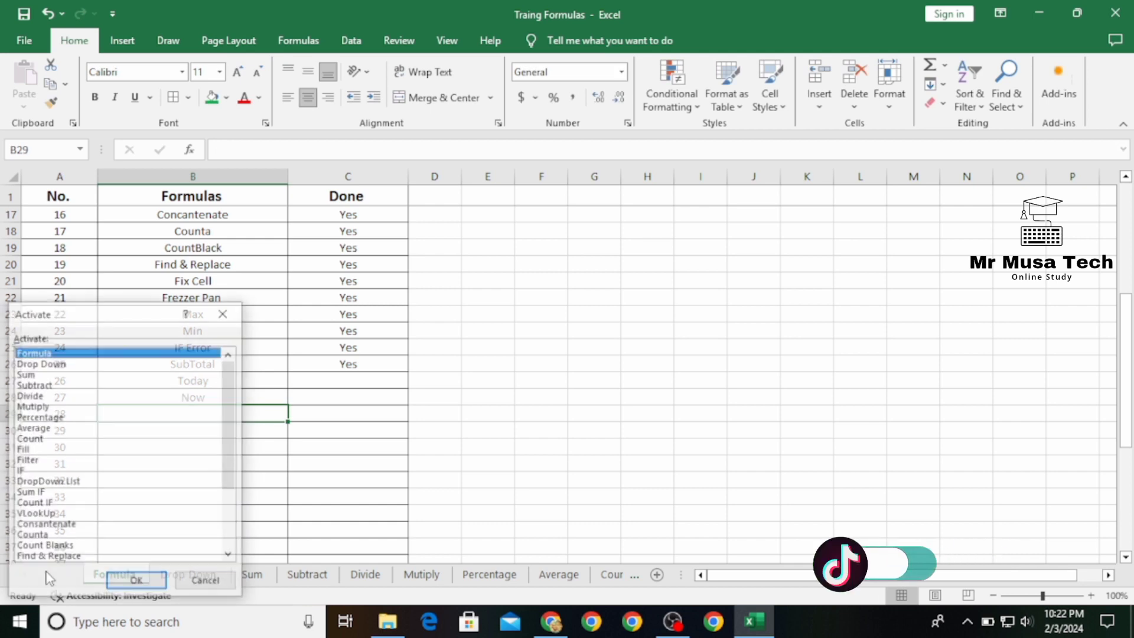
scroll(71, 506, down, 5)
click(79, 548)
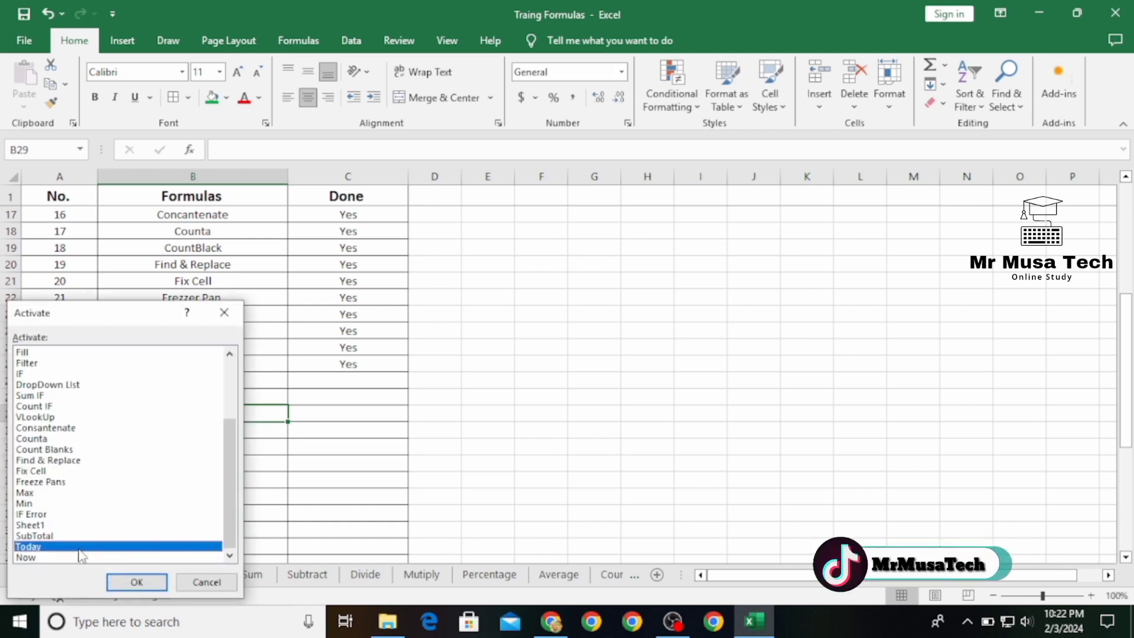
click(136, 582)
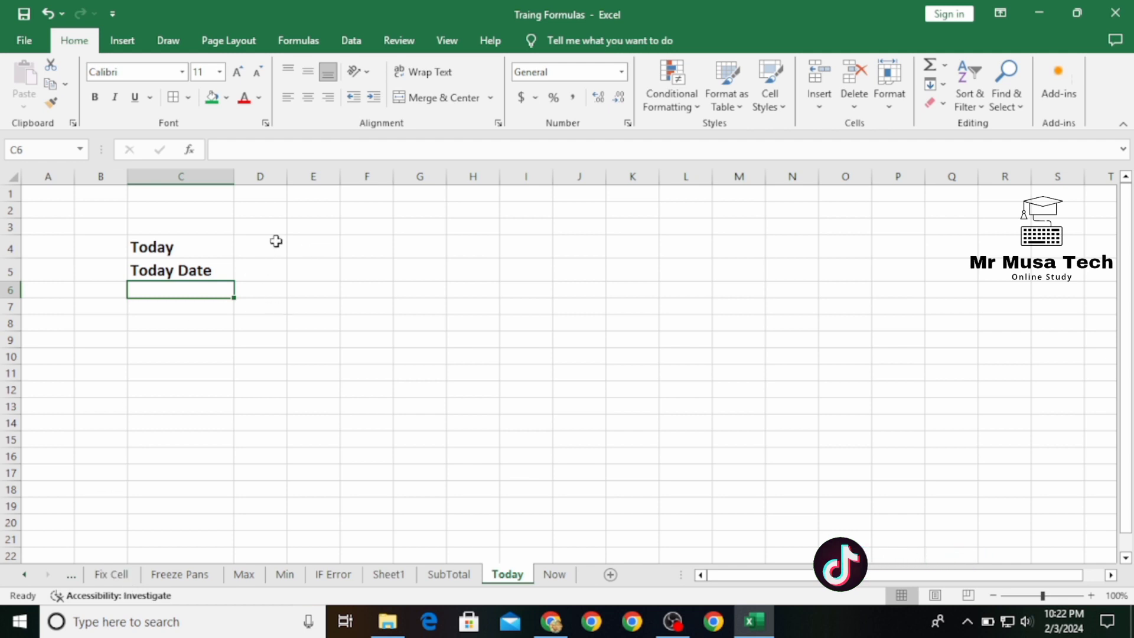
drag(287, 172, 322, 170)
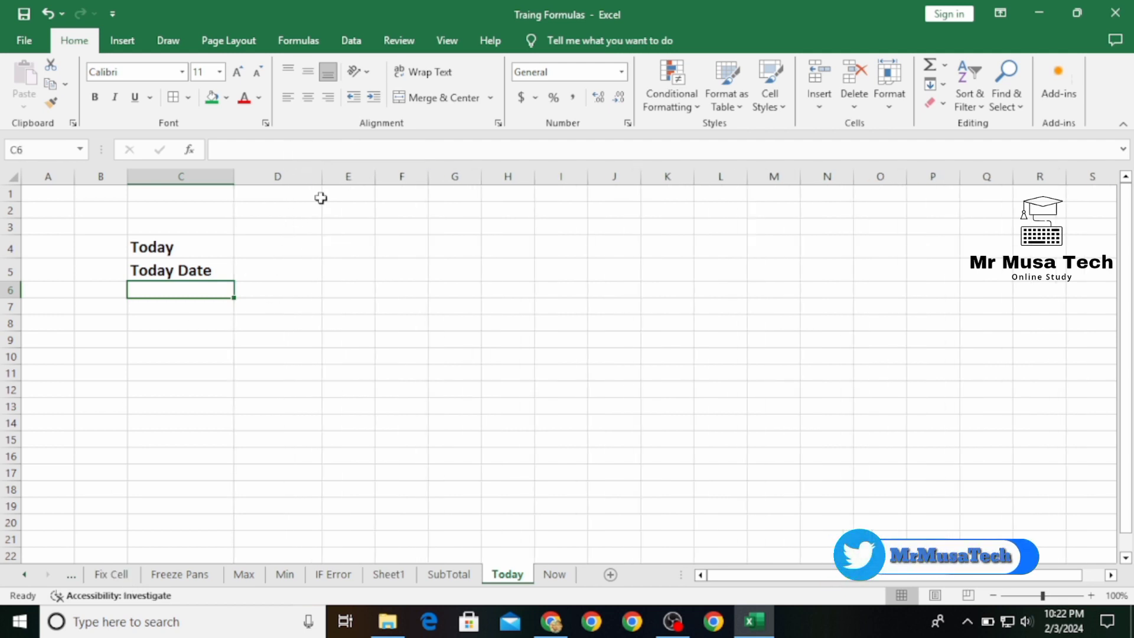
Step: Enter a TODAY formula in D4 beside the Today label
click(313, 249)
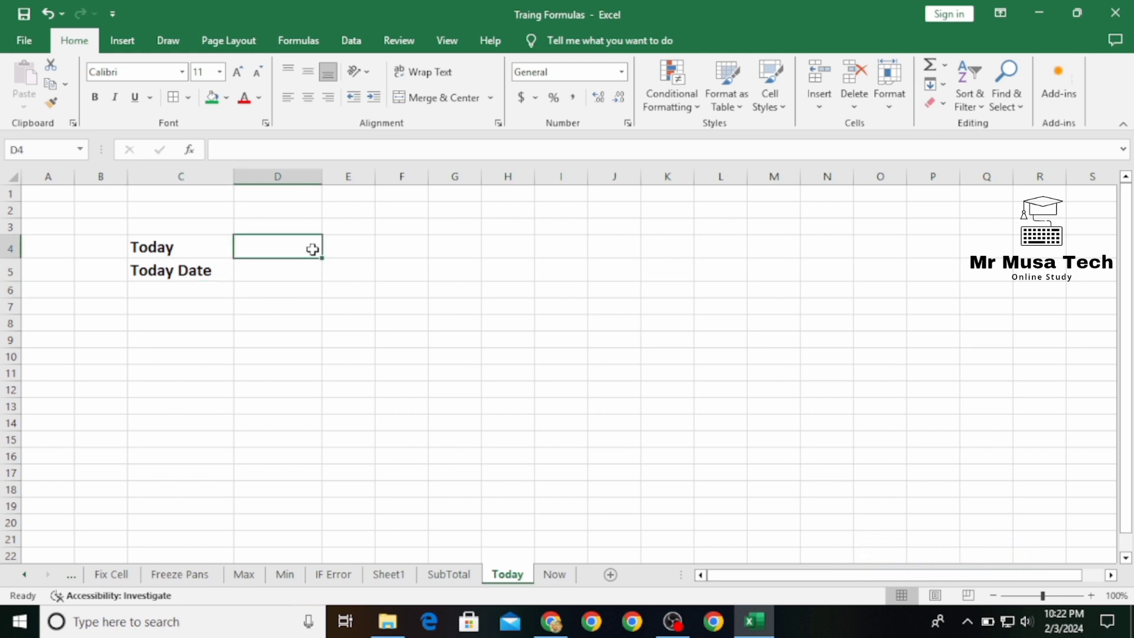
text(=)
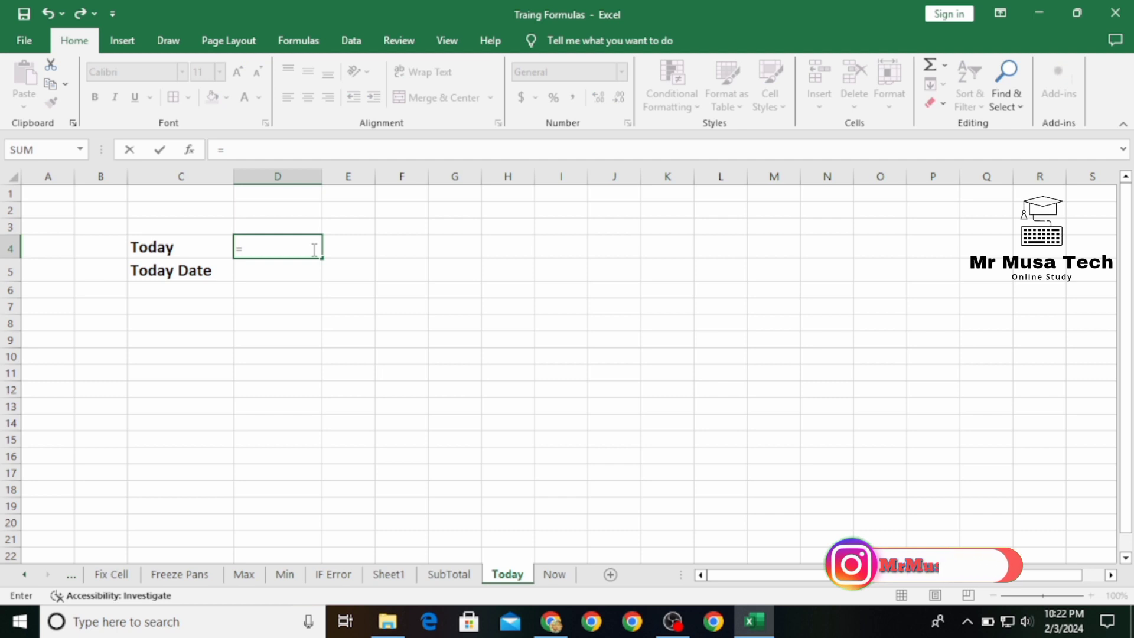
text(today)
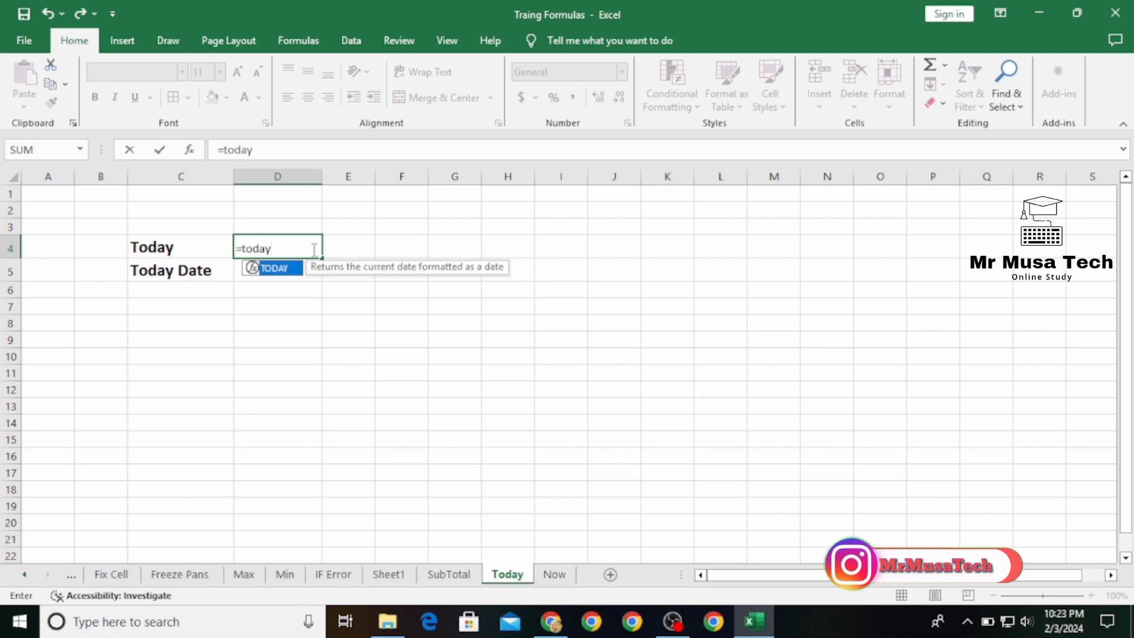
double_click(265, 269)
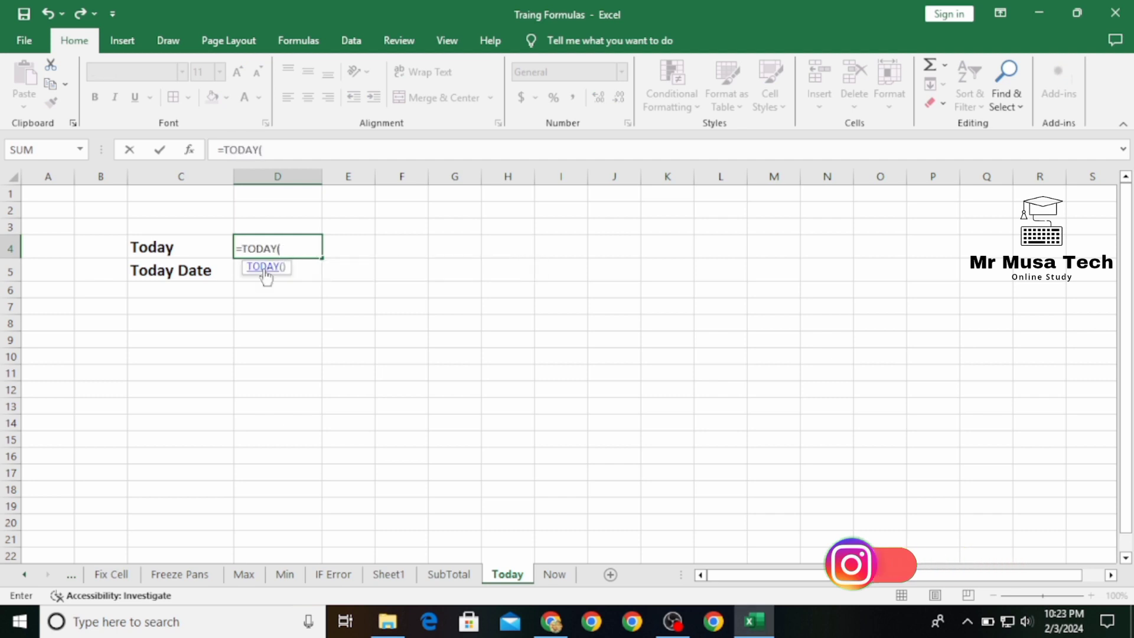
key(Return)
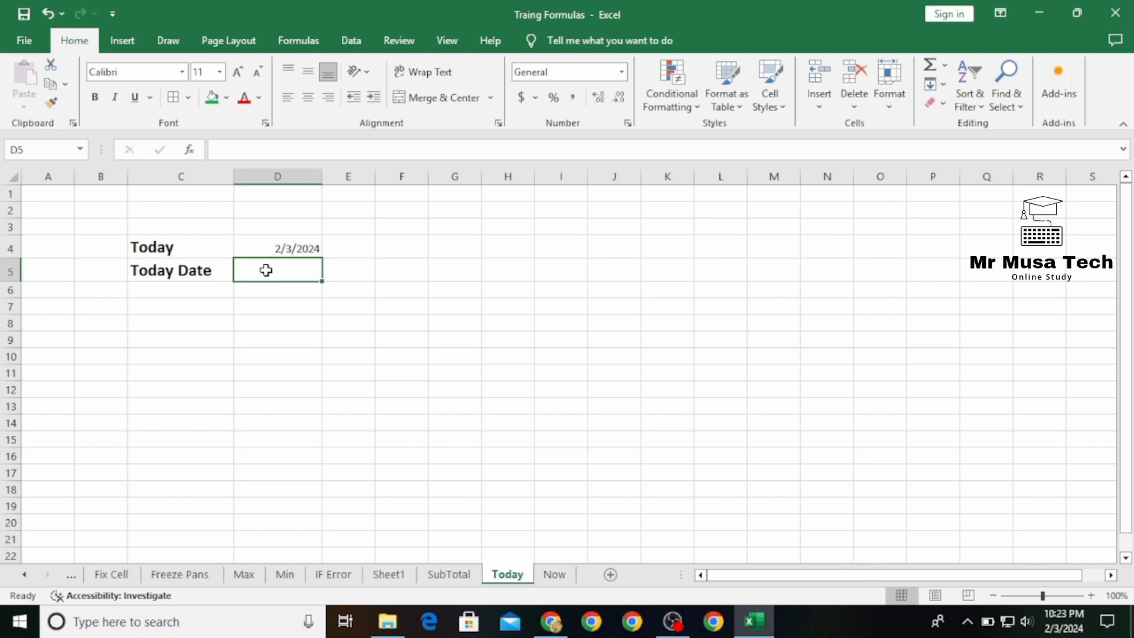
key(Return)
key(Return)
Step: Widen column D slightly and fill the TODAY formula from D4 down to D5
click(228, 247)
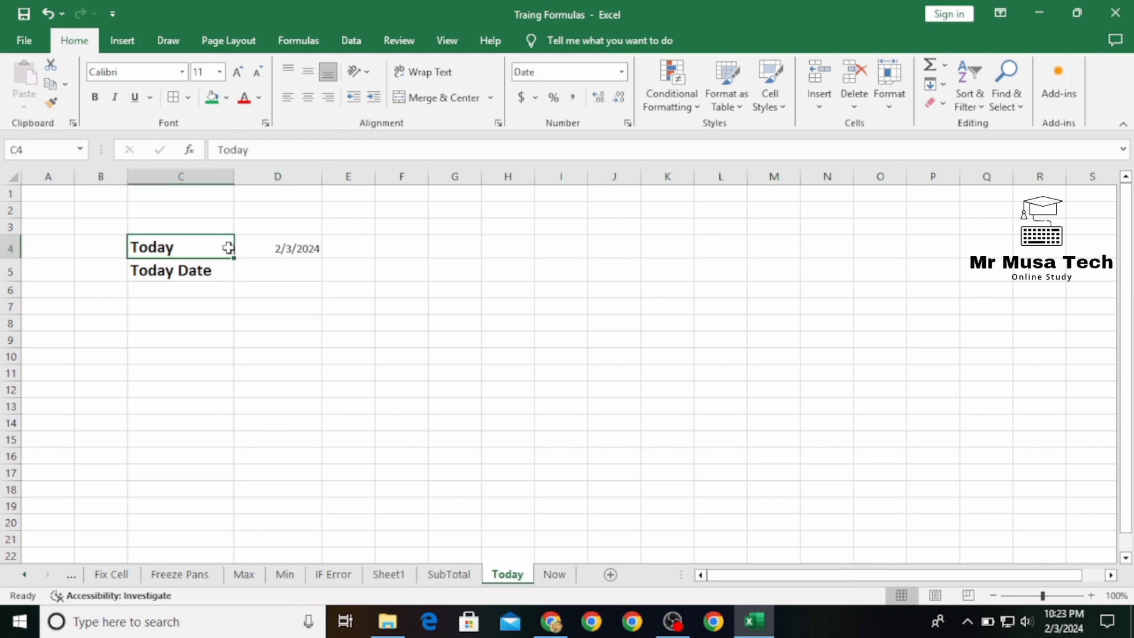
click(267, 252)
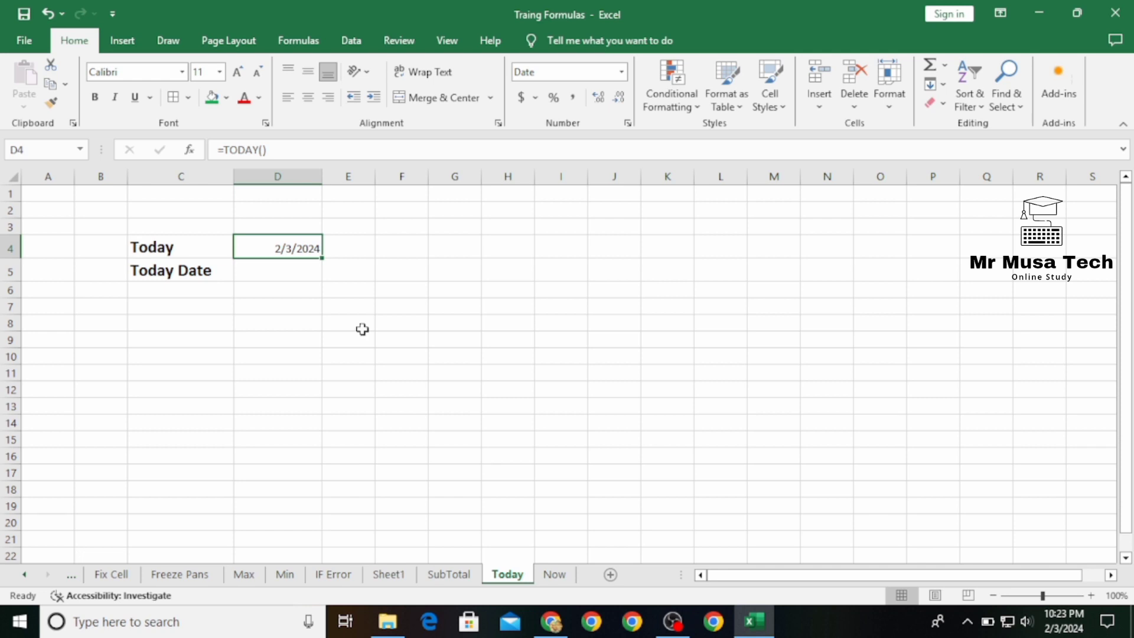
drag(322, 177, 327, 176)
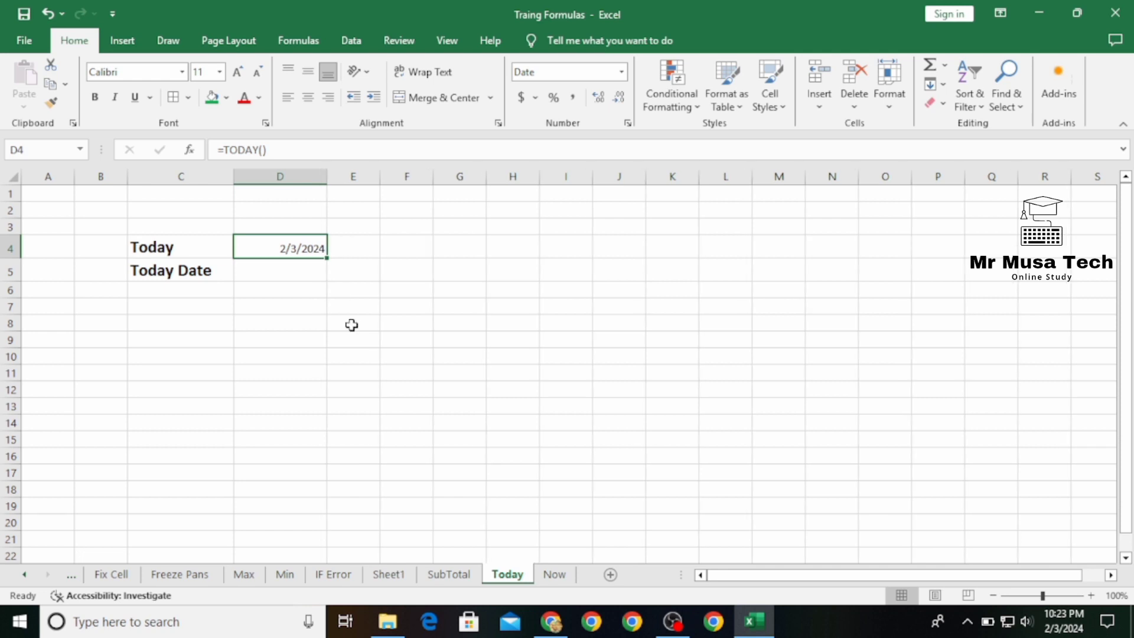
click(319, 270)
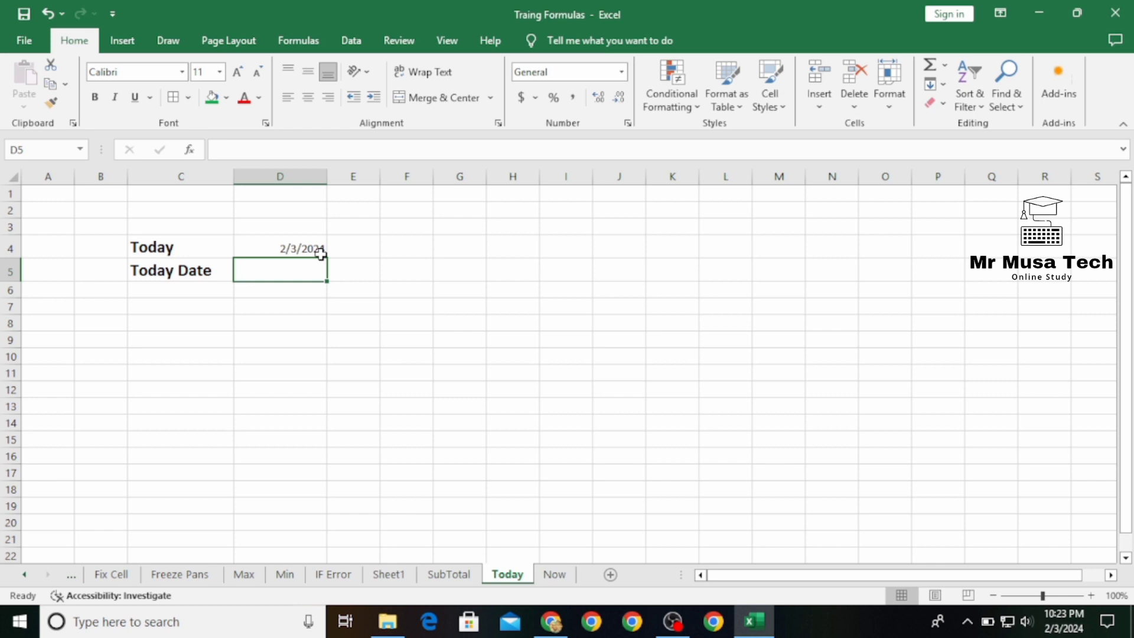
click(321, 254)
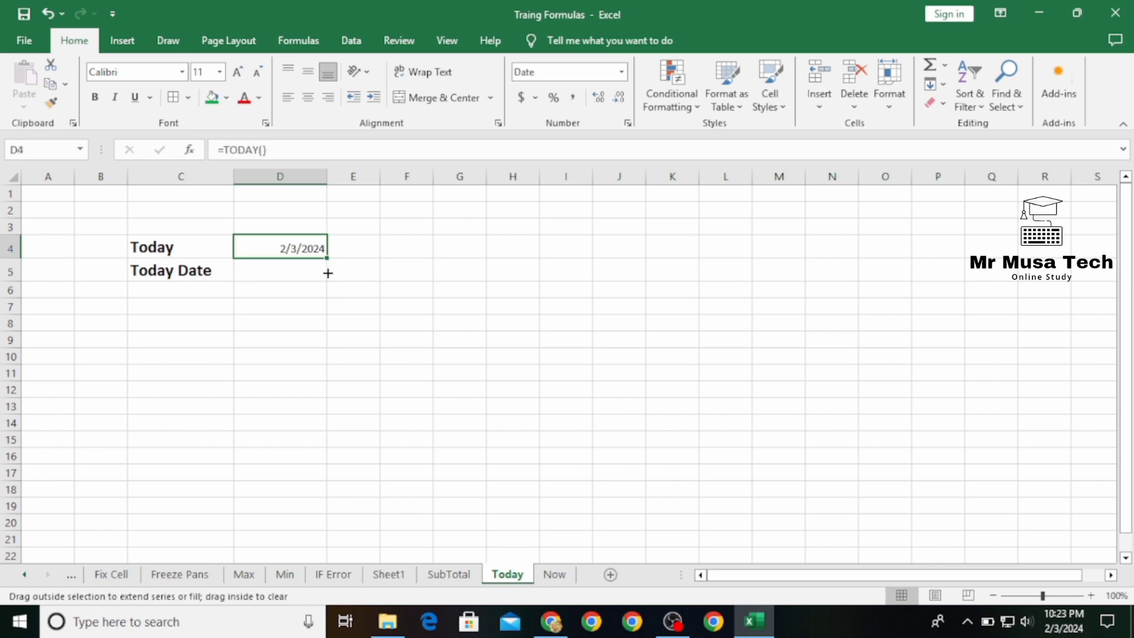
drag(327, 273, 327, 275)
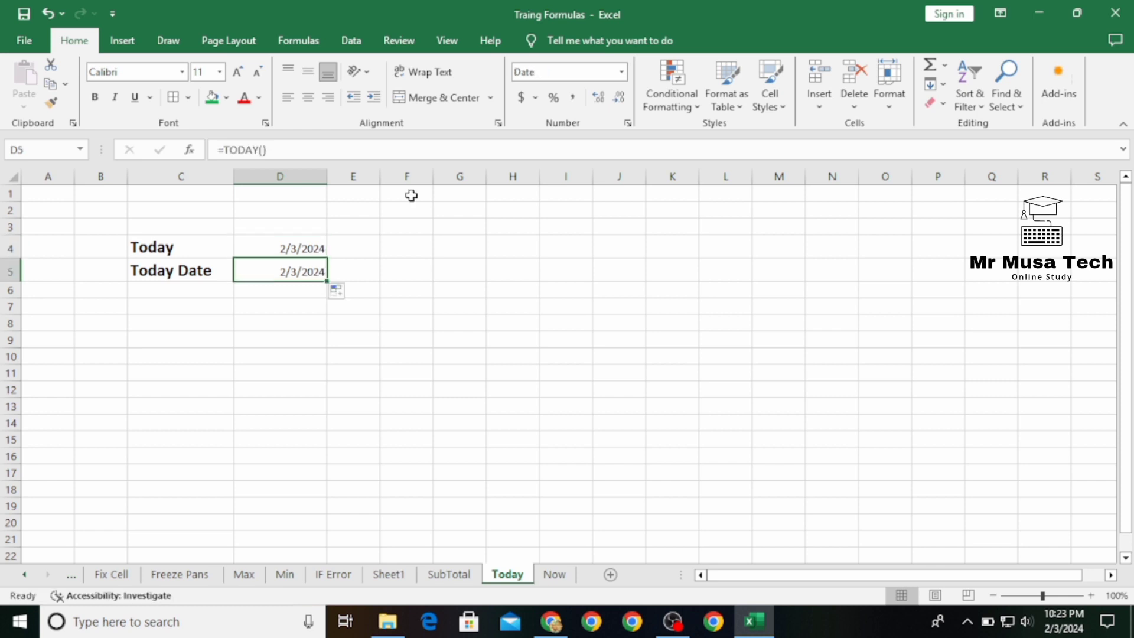
Step: Center the contents of C4:D5 and widen columns C and D
click(183, 252)
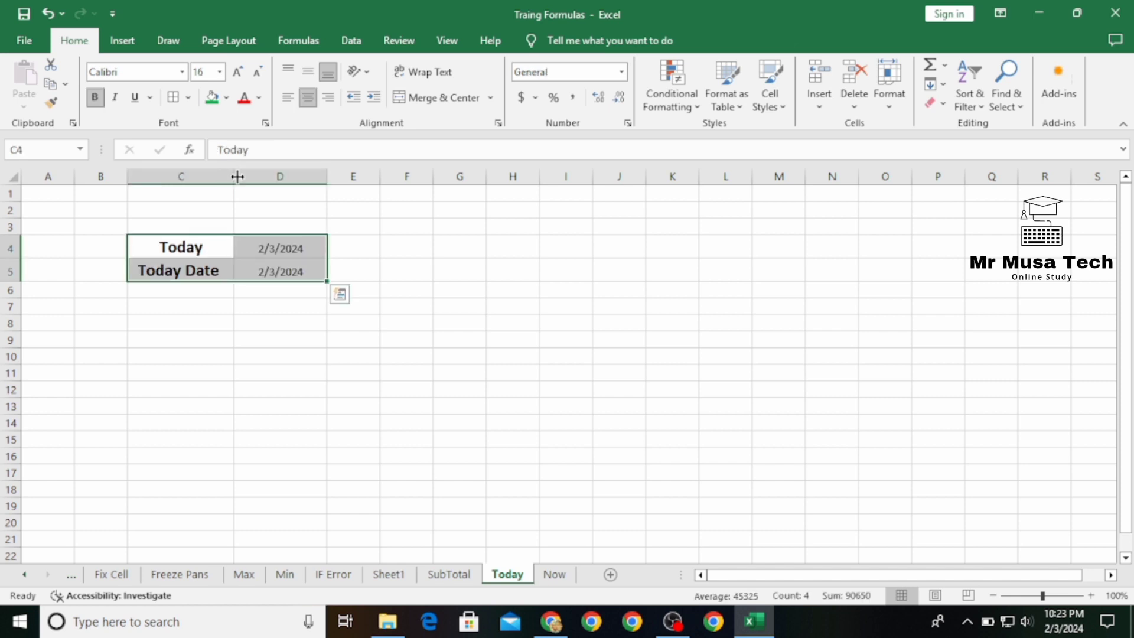
drag(237, 176, 248, 176)
drag(339, 177, 349, 176)
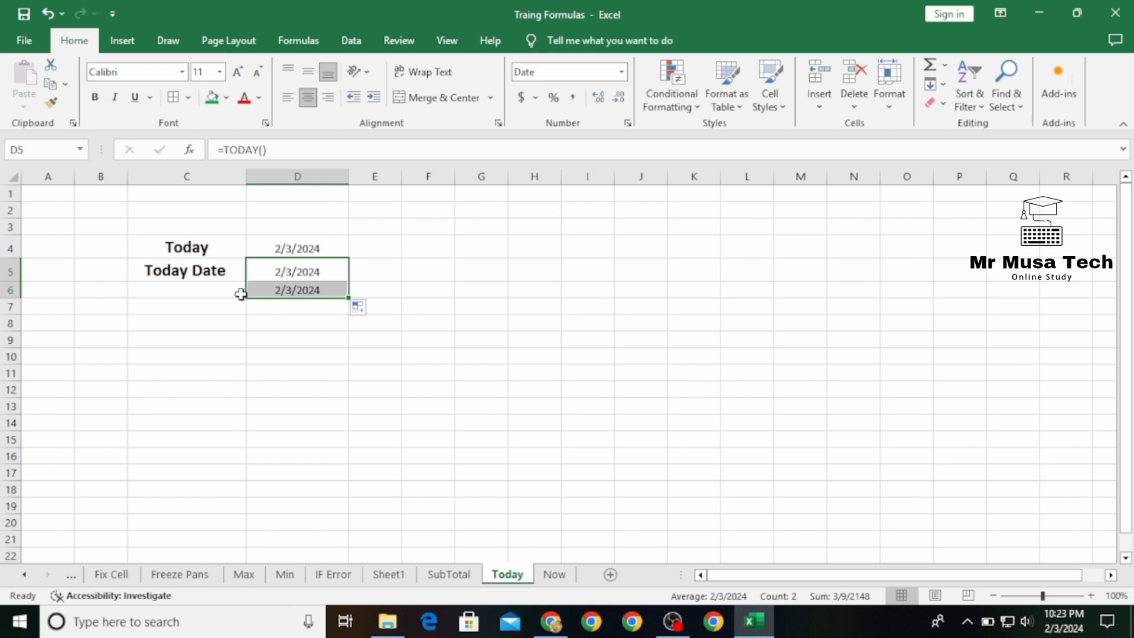
Step: Extend the TODAY formula from D5 down to D6
click(240, 294)
click(263, 294)
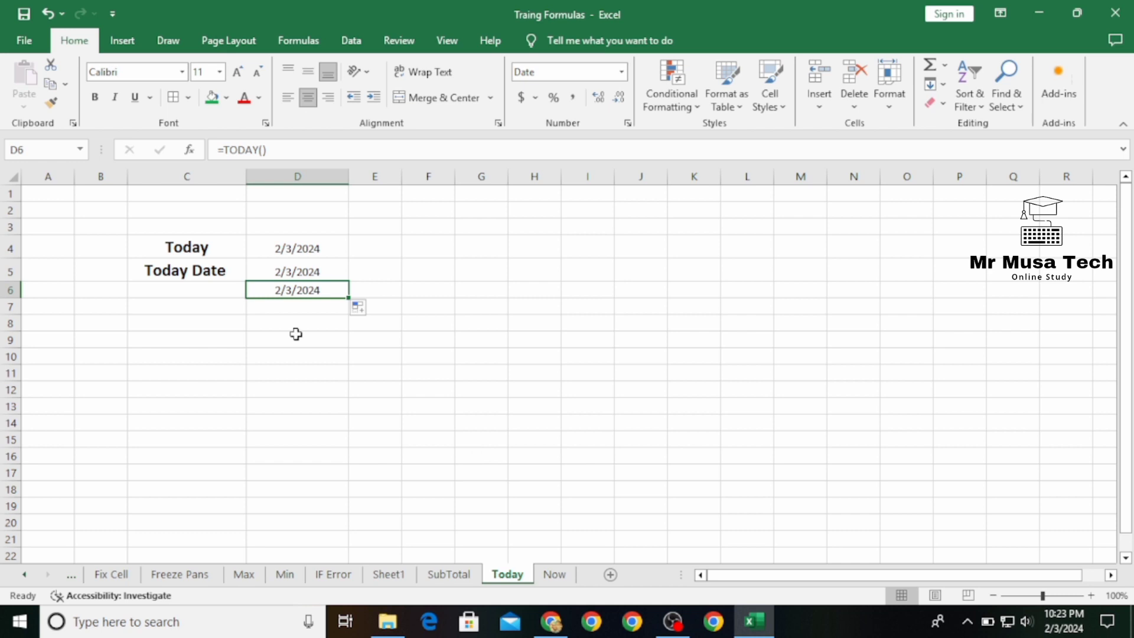
Step: On the Now sheet, enter a NOW formula in D5 and widen column D
key(ctrl+Page_Down)
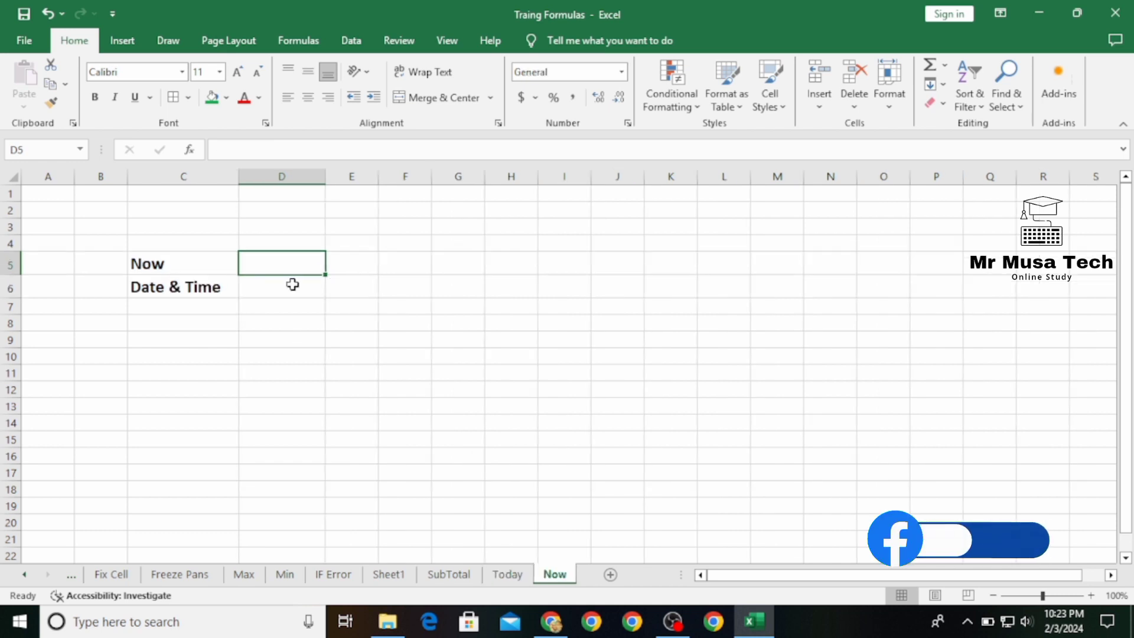
text(=Now)
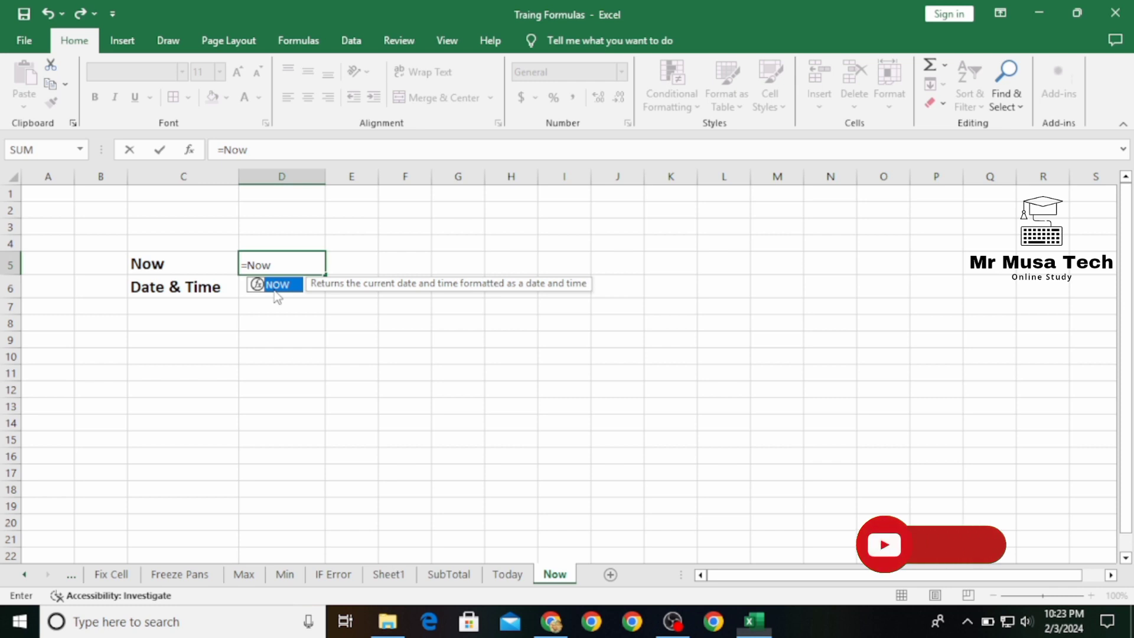
key(Tab)
key(Return)
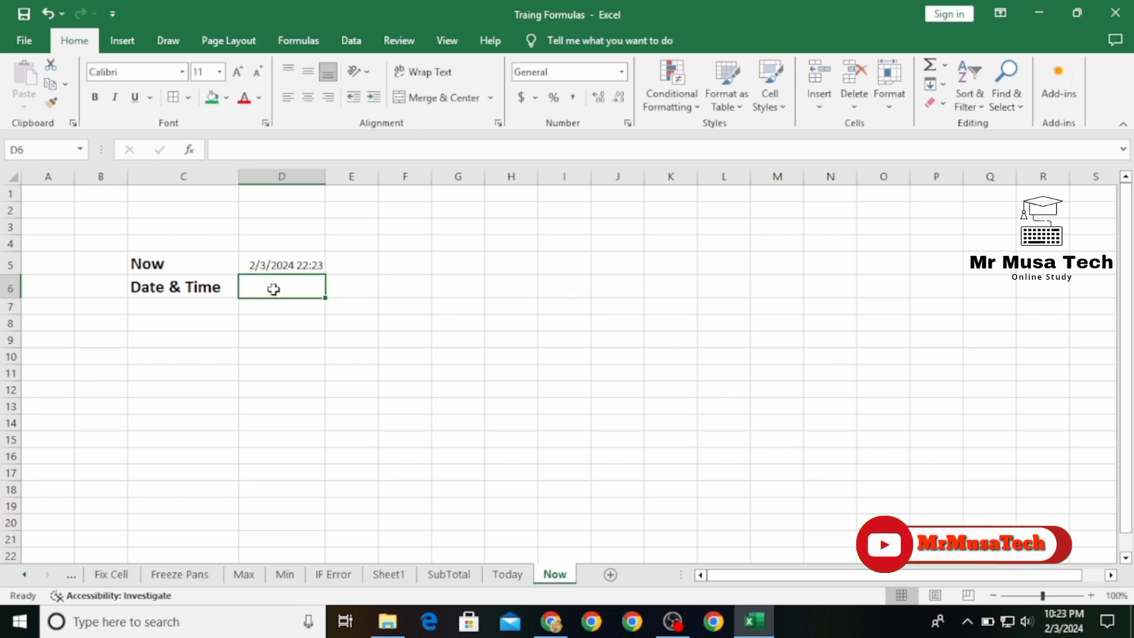
drag(325, 176, 346, 177)
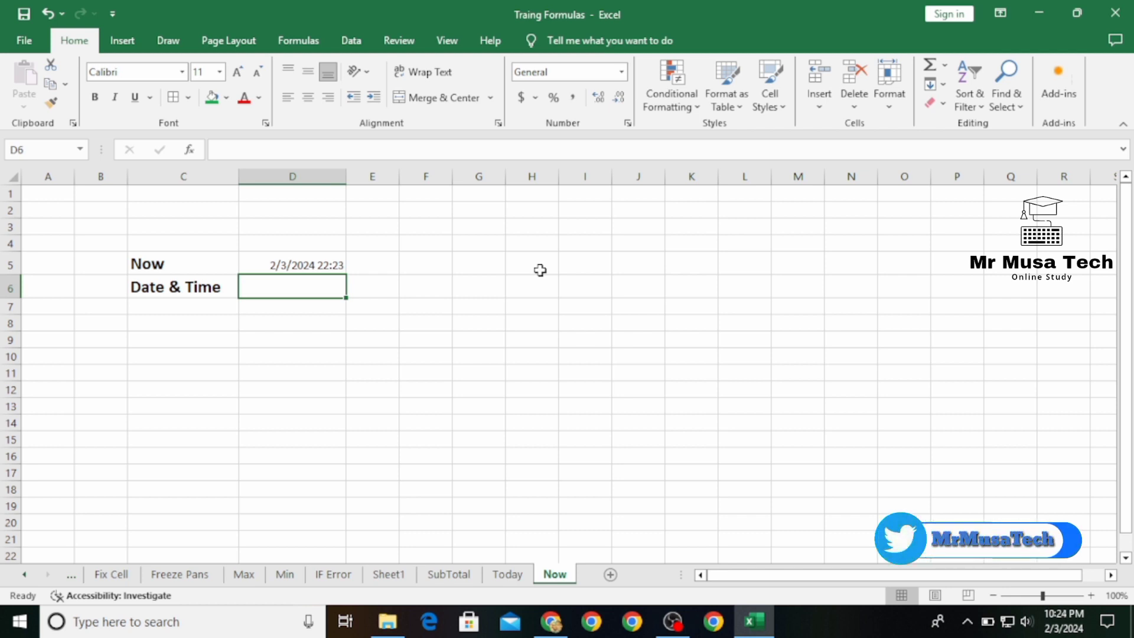
Step: Review the Date & Time row and inspect the NOW formula in D5
click(228, 291)
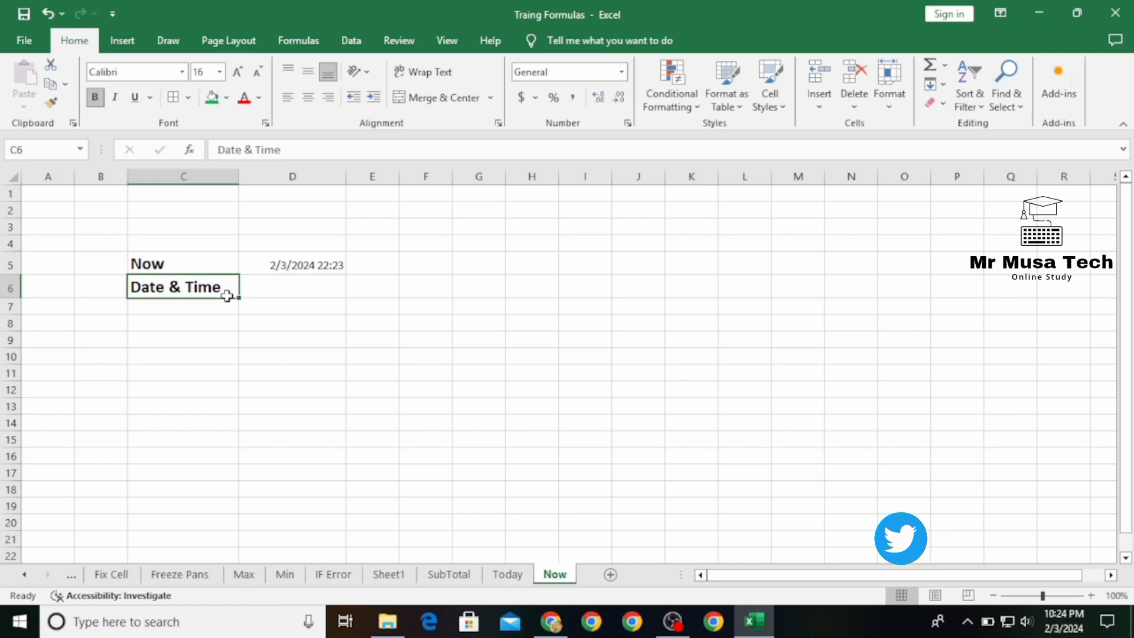
click(264, 295)
click(247, 261)
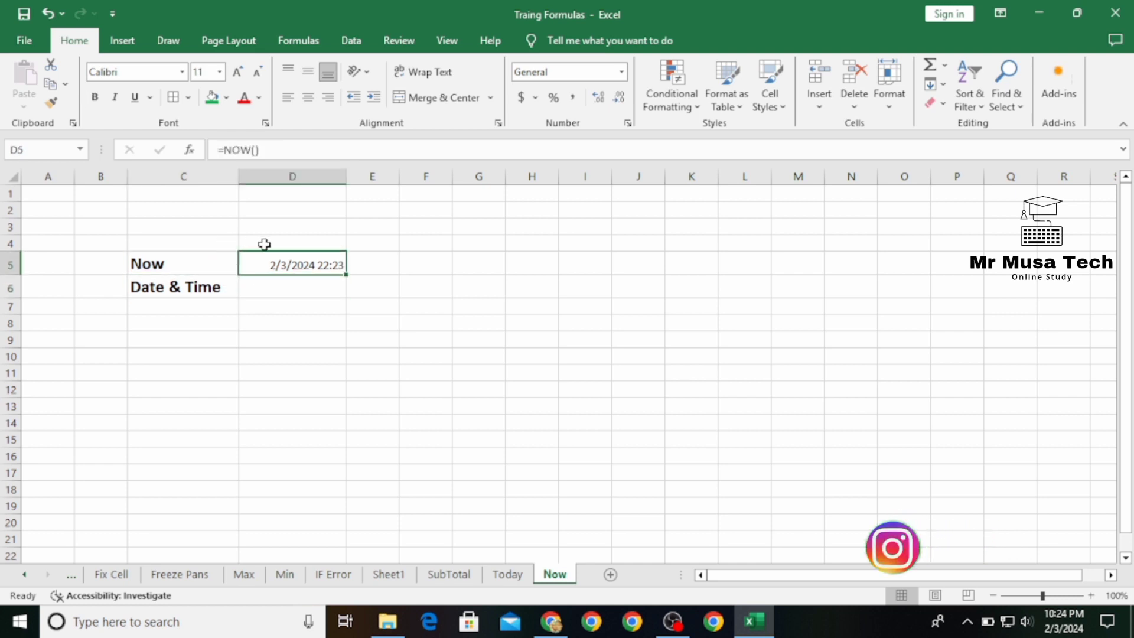
Step: Center the contents of C4:D6 on the Now sheet
drag(234, 244, 276, 290)
click(308, 97)
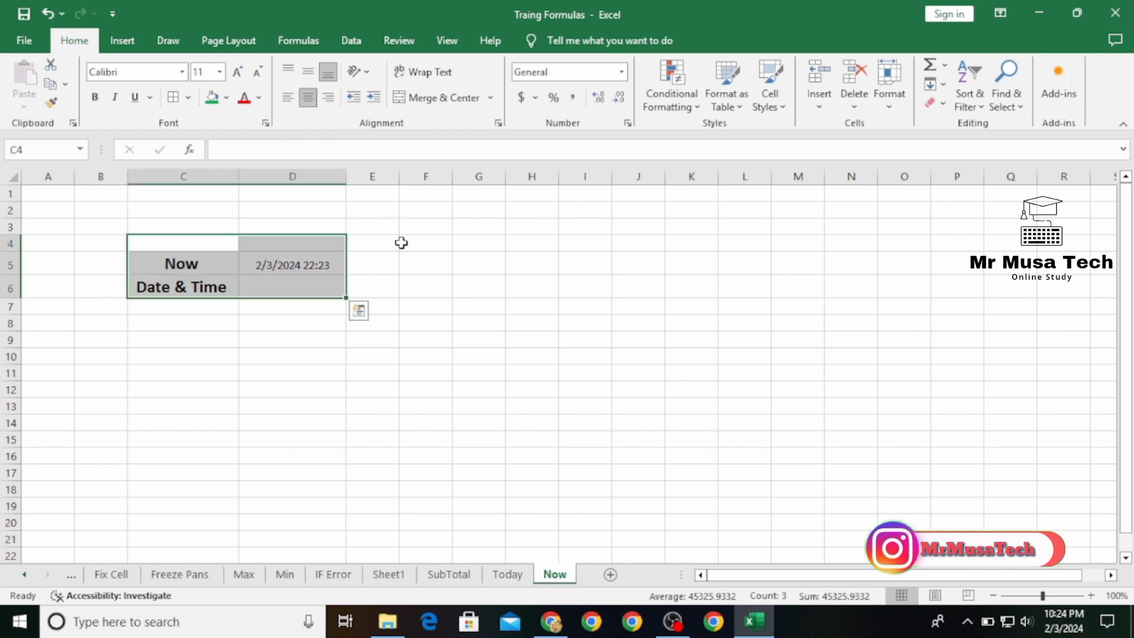
click(408, 243)
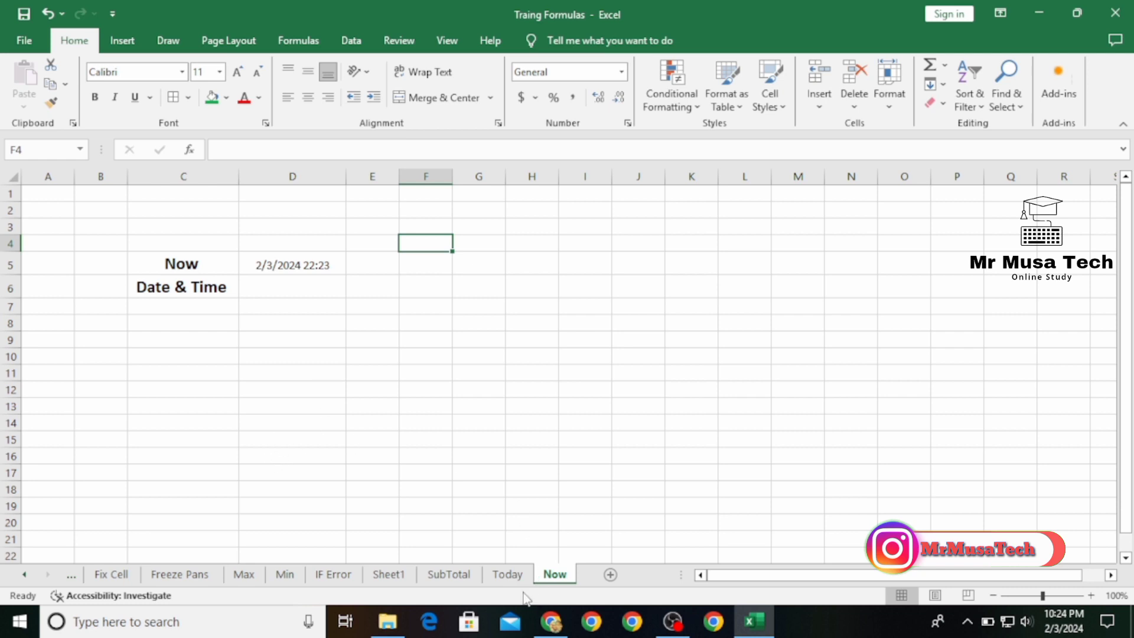
Step: Compare the results on the Today and Now sheets
click(505, 574)
click(538, 573)
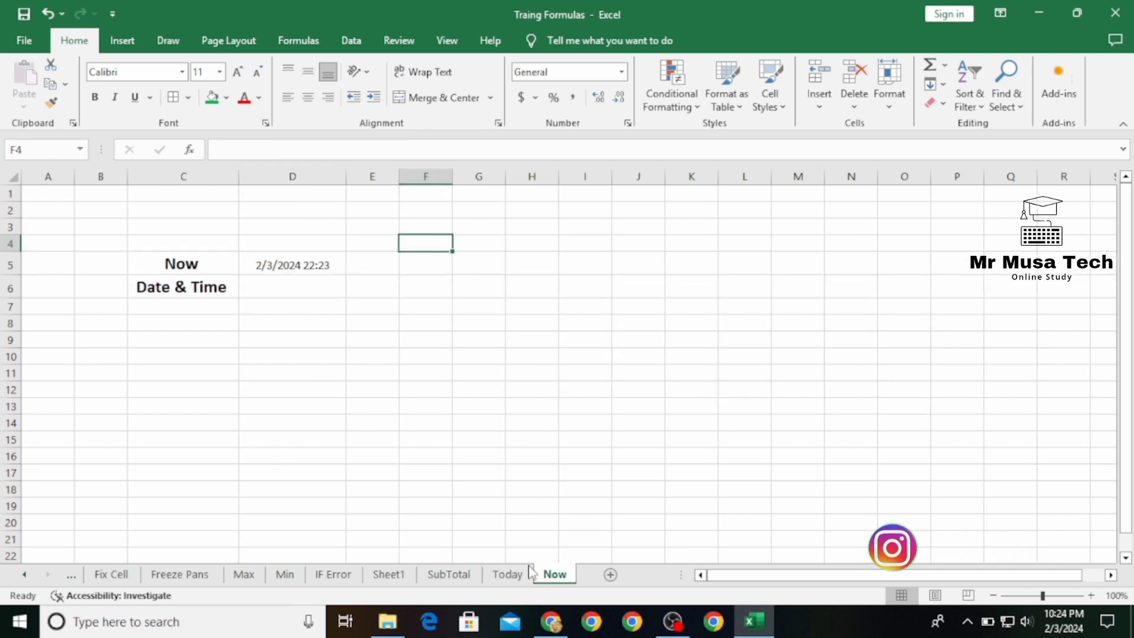
click(507, 574)
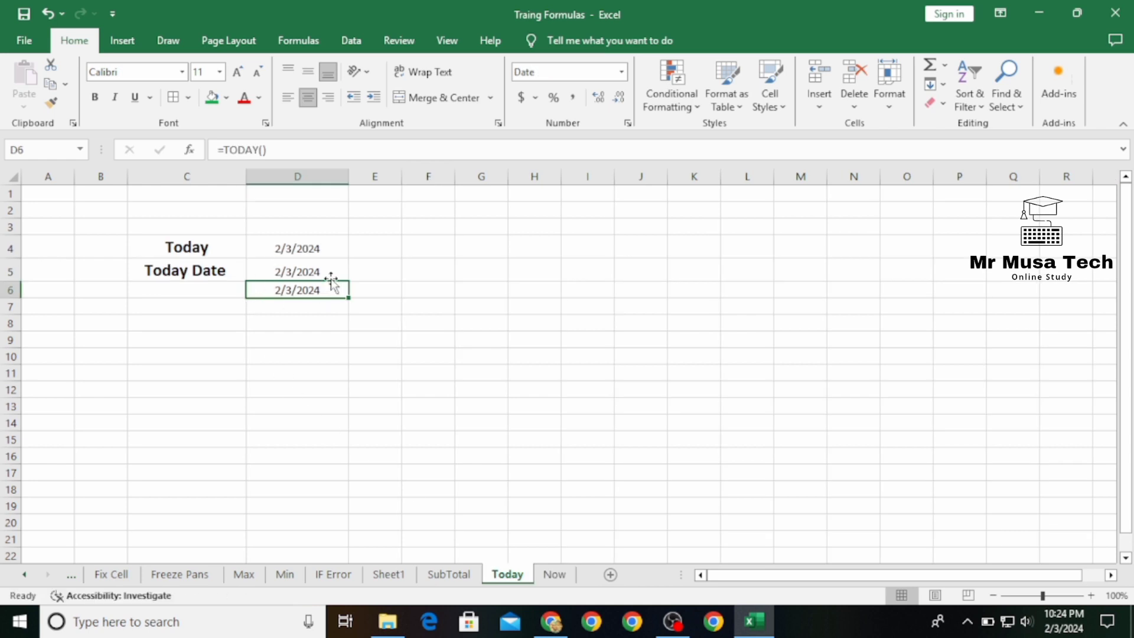
Step: On the Formula sheet, mark Today and Now as done by entering Yes in C27 and C28
right_click(20, 574)
scroll(55, 384, up, 4)
click(42, 354)
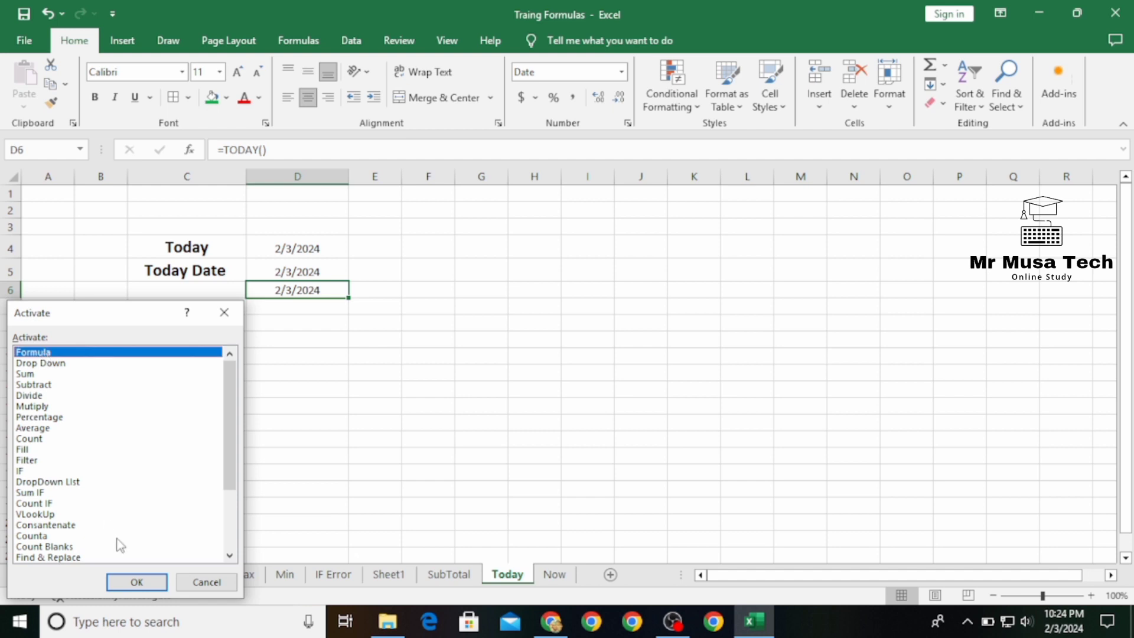
click(137, 583)
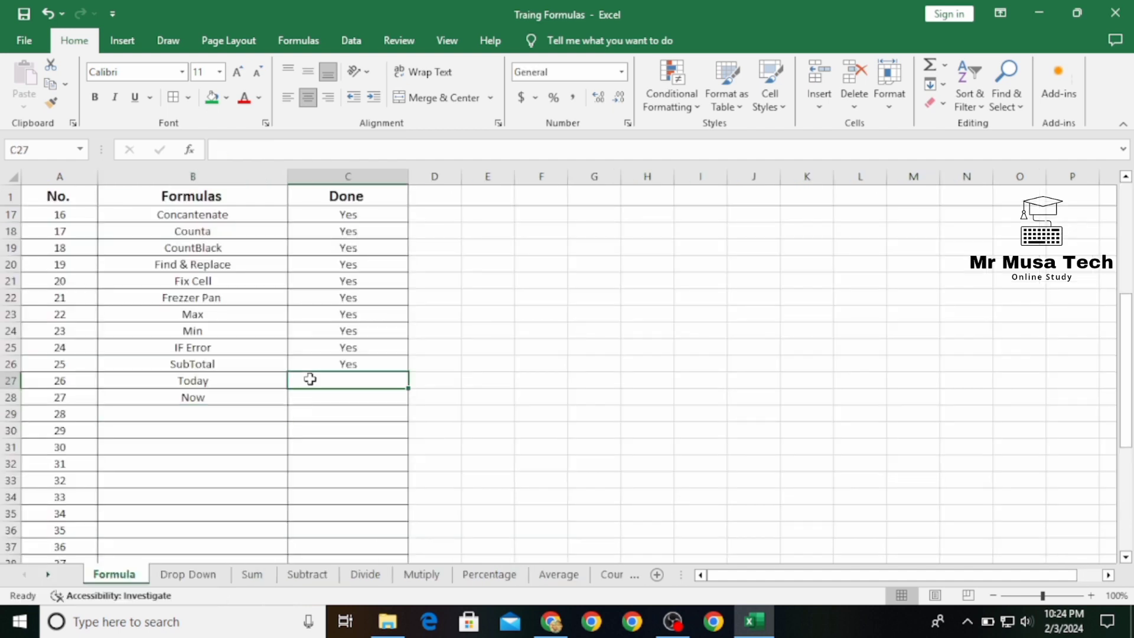
text(Yes)
key(Return)
text(Yes)
key(Return)
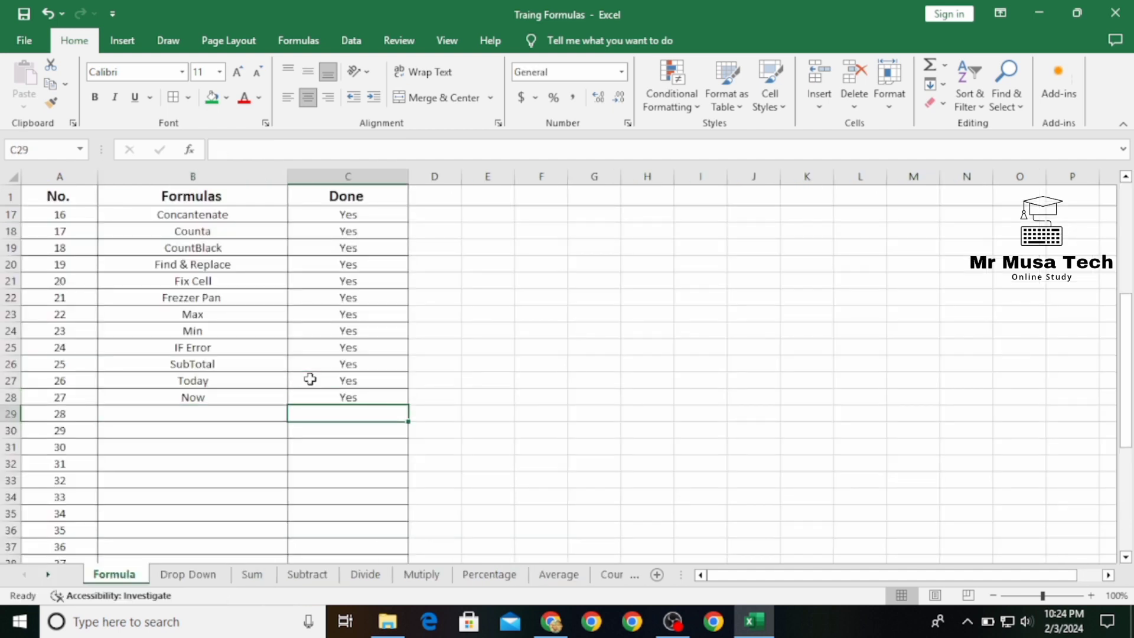
Step: Add Hlook Up as formula number 28 in cell B29 of the formula list
key(Left)
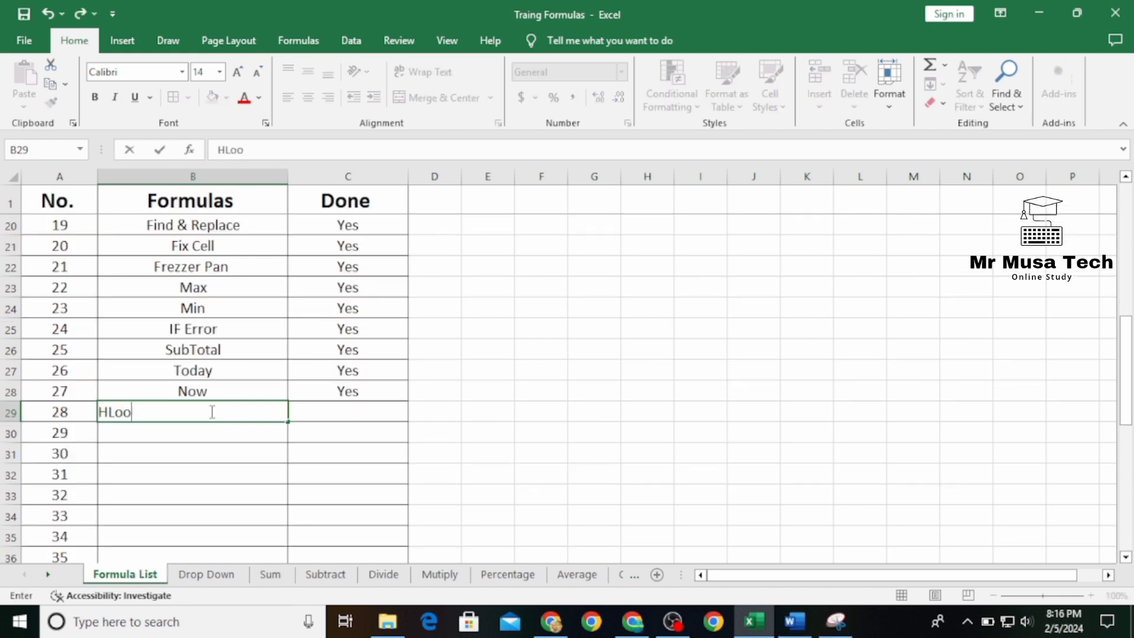
text(k Up)
key(Return)
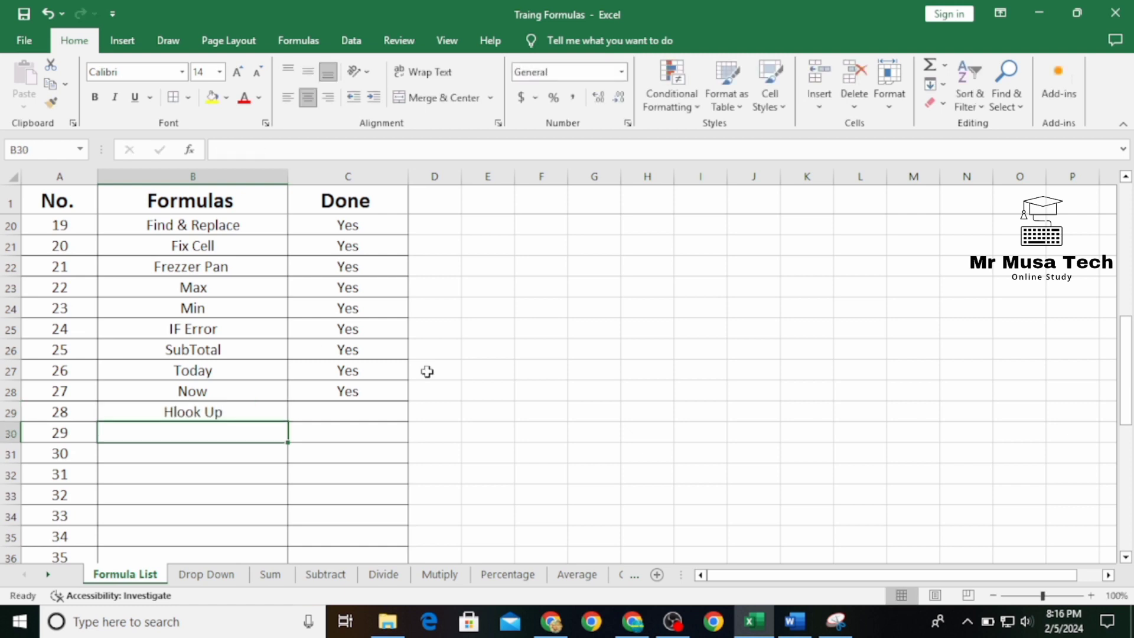
Step: Look over the formula list and switch to the Hlookup sheet
scroll(191, 464, up, 6)
scroll(195, 433, down, 4)
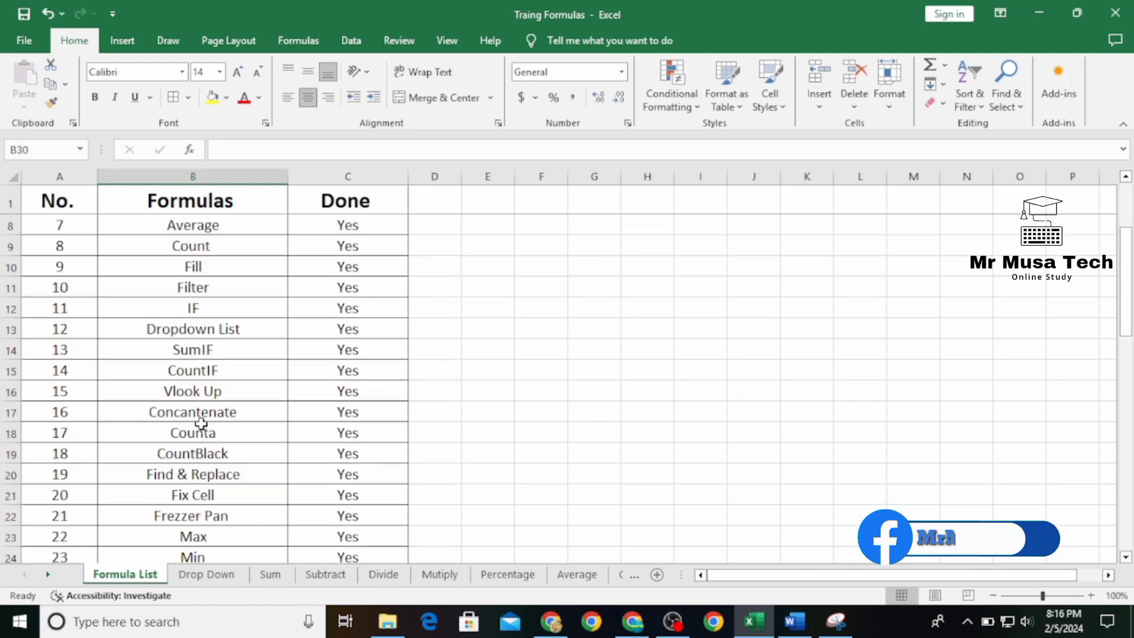
scroll(236, 486, down, 2)
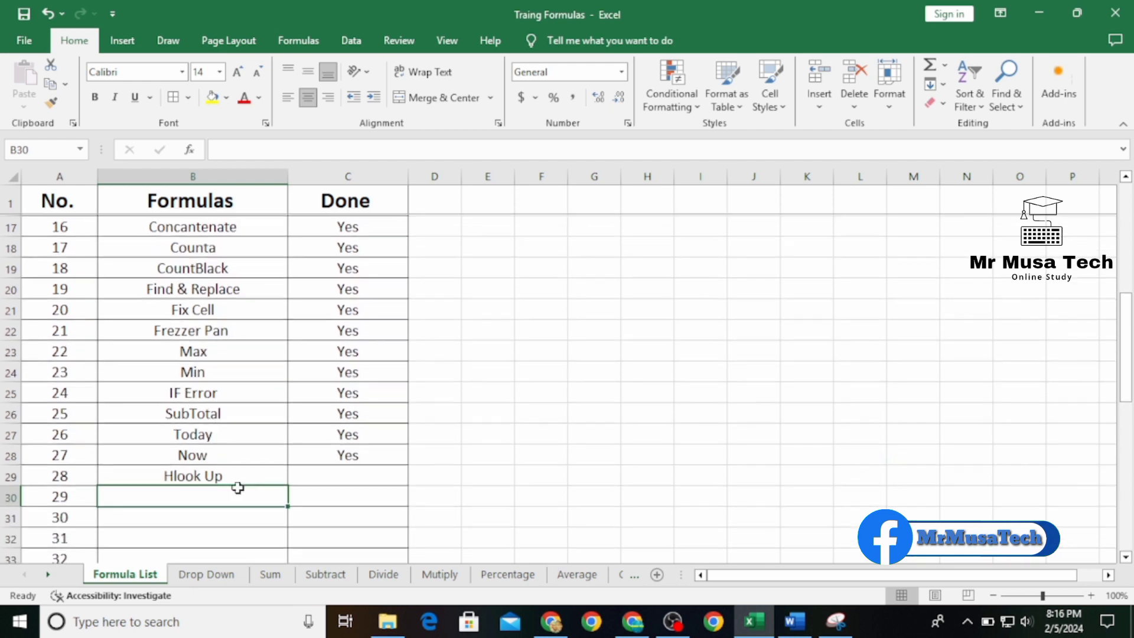
click(301, 409)
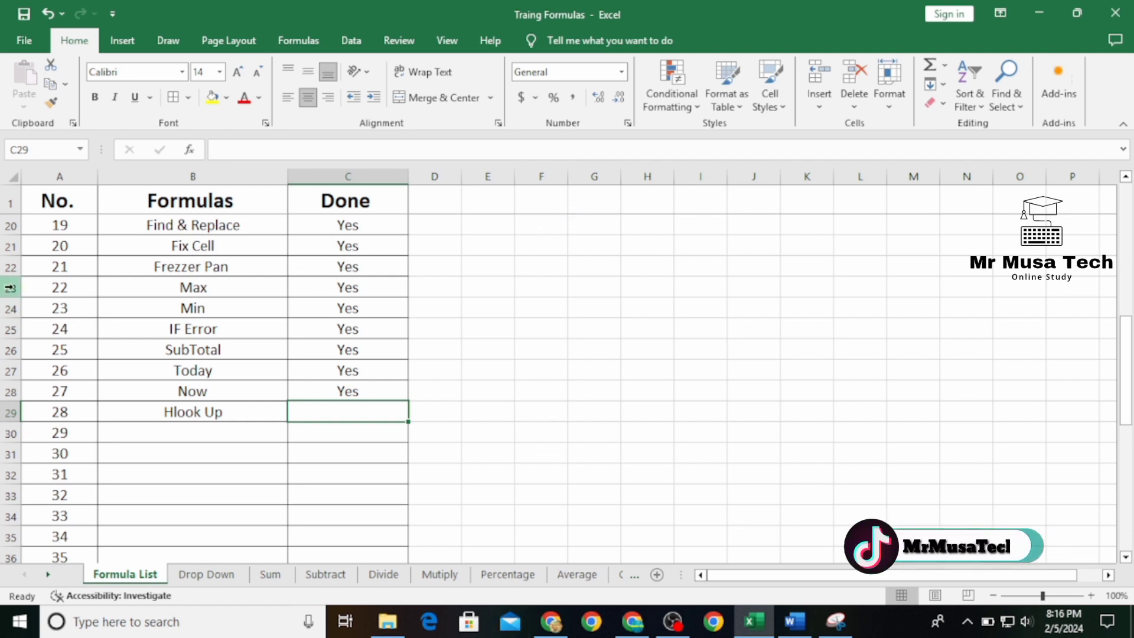
right_click(47, 574)
scroll(79, 471, down, 4)
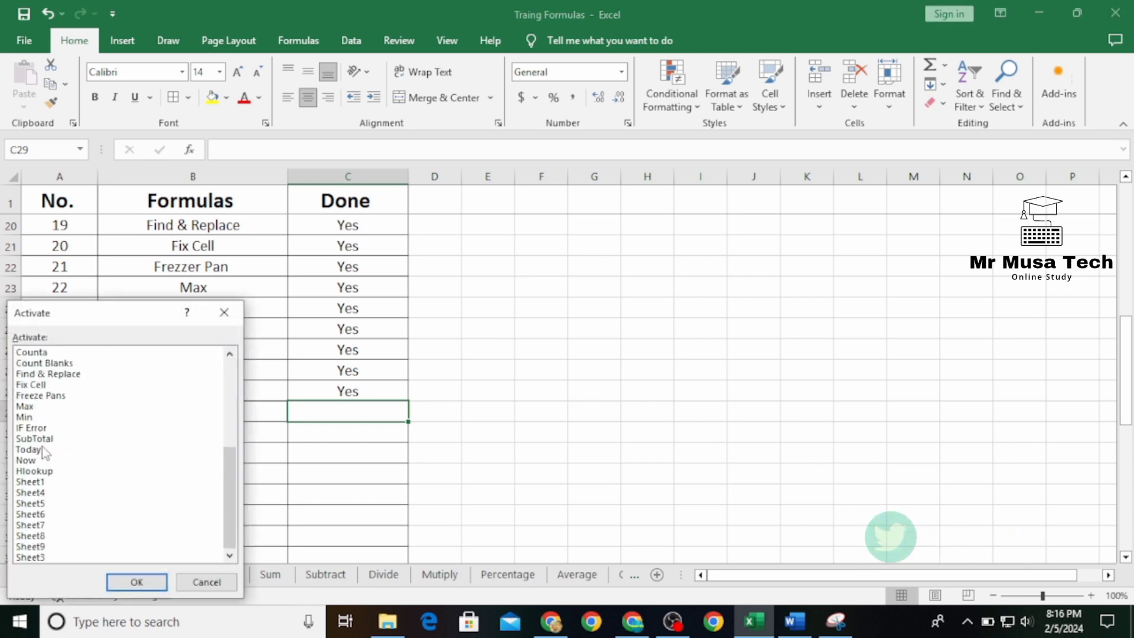
click(53, 470)
click(141, 585)
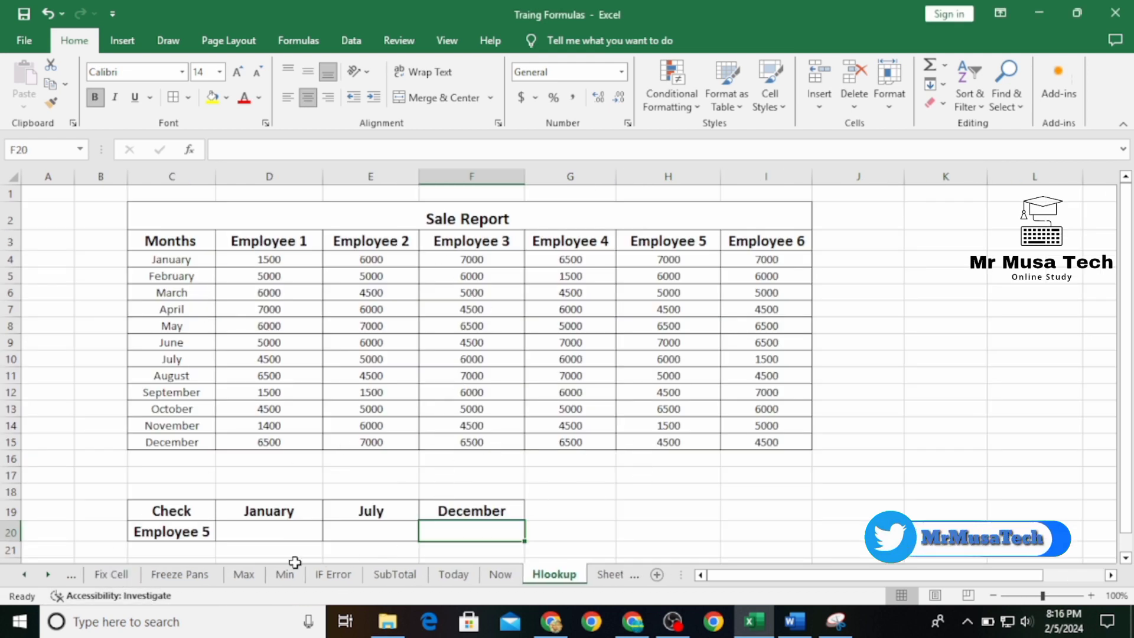
Step: Start an HLOOKUP formula in D20 with C20 as the lookup value, and close the Help pane
click(257, 530)
text(=)
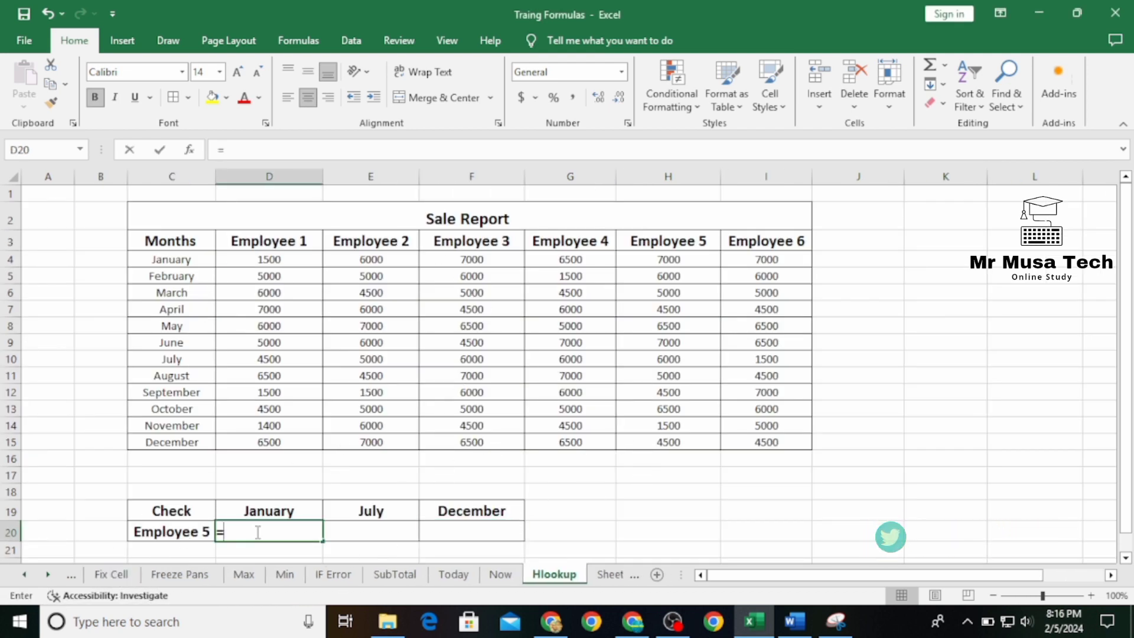
text(hl)
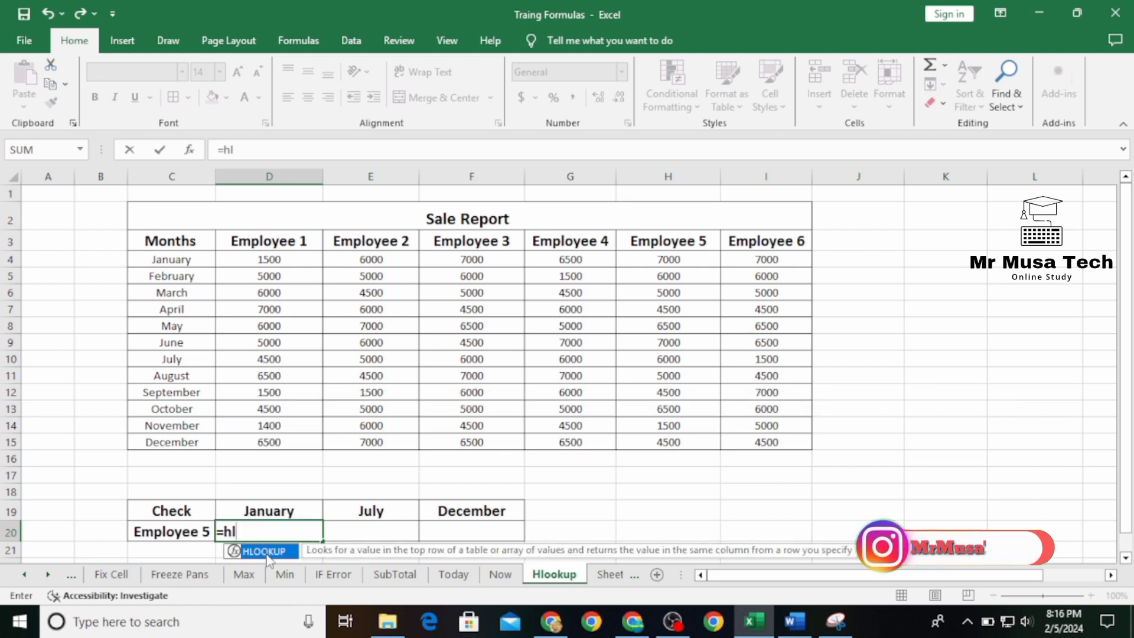
double_click(266, 554)
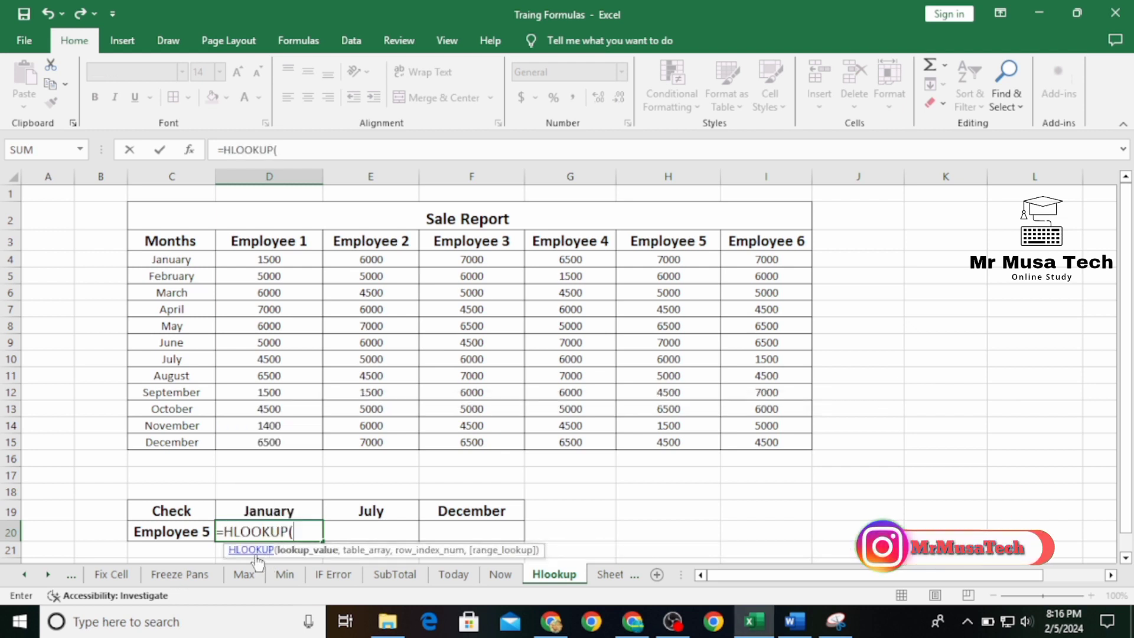
click(176, 534)
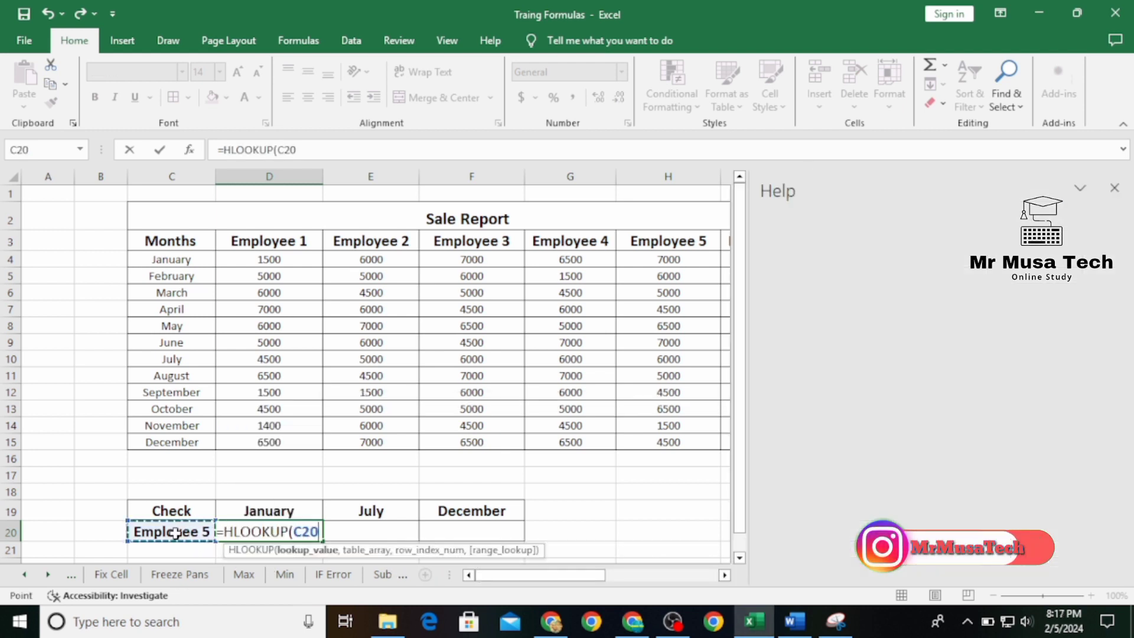
click(1114, 189)
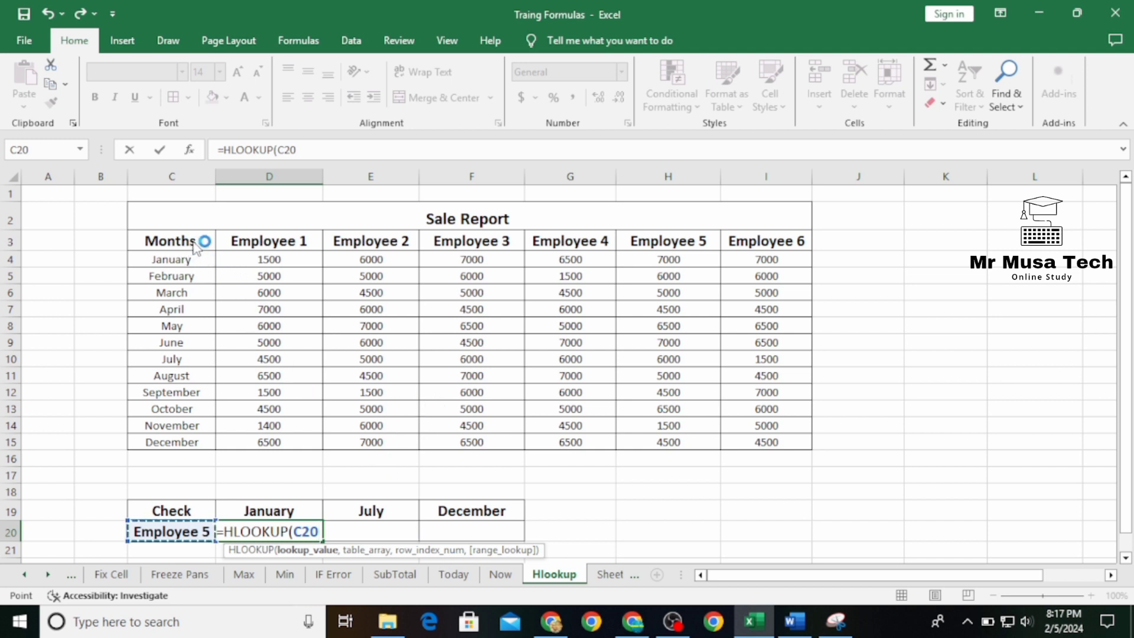
Step: Complete the January HLOOKUP formula with table array C3:I15 and row index 2
text(,)
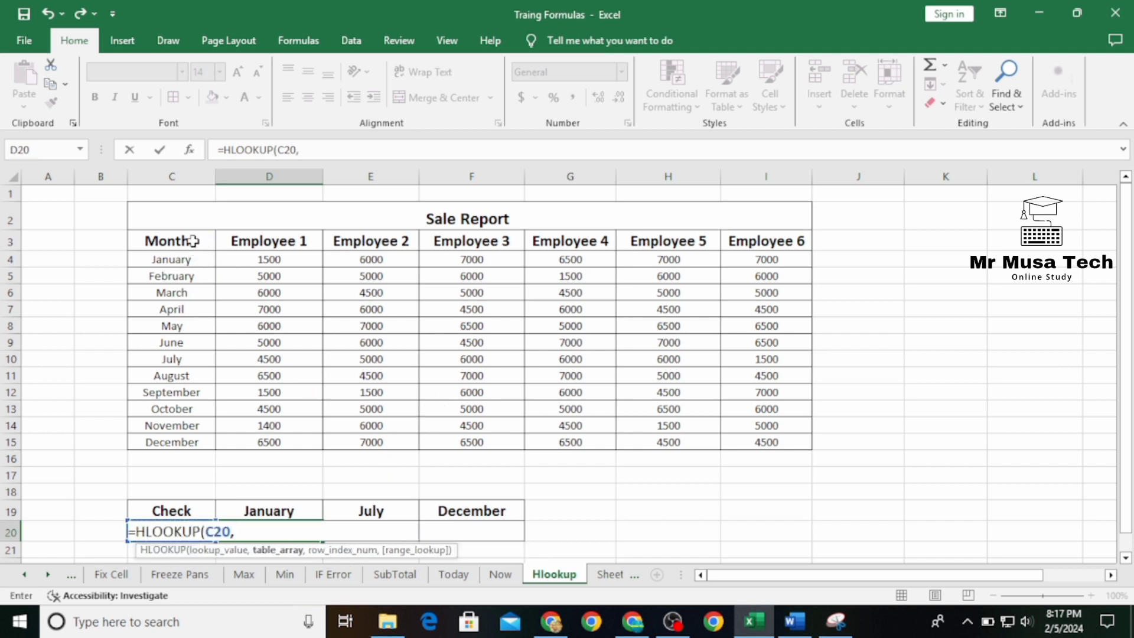
click(214, 242)
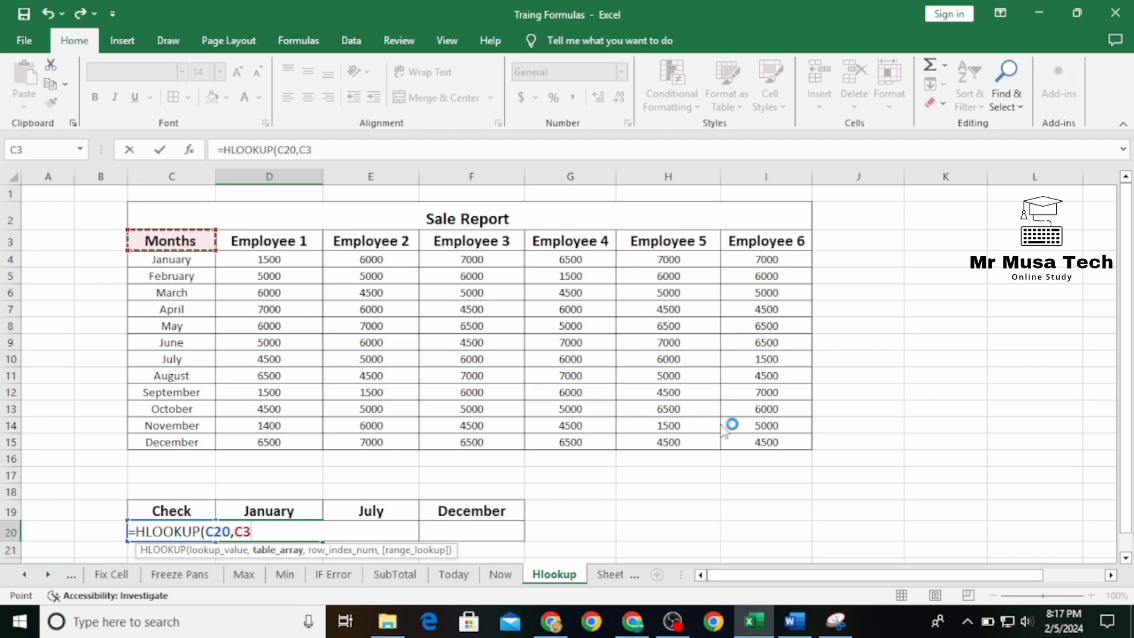
drag(204, 242, 792, 440)
text(,)
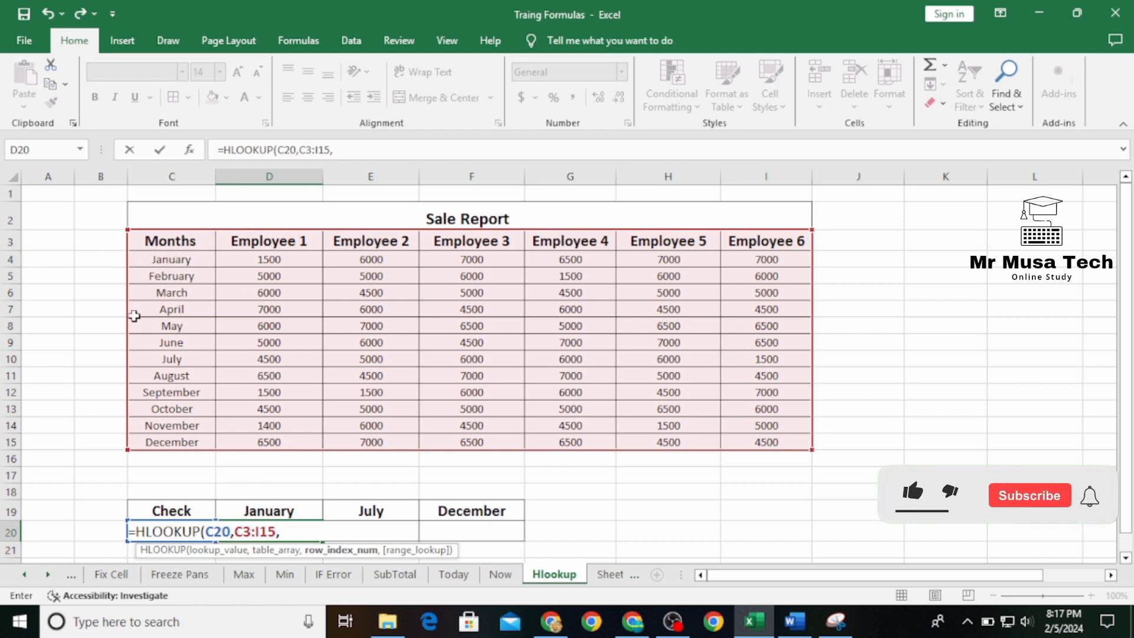
text(2)
text())
key(Return)
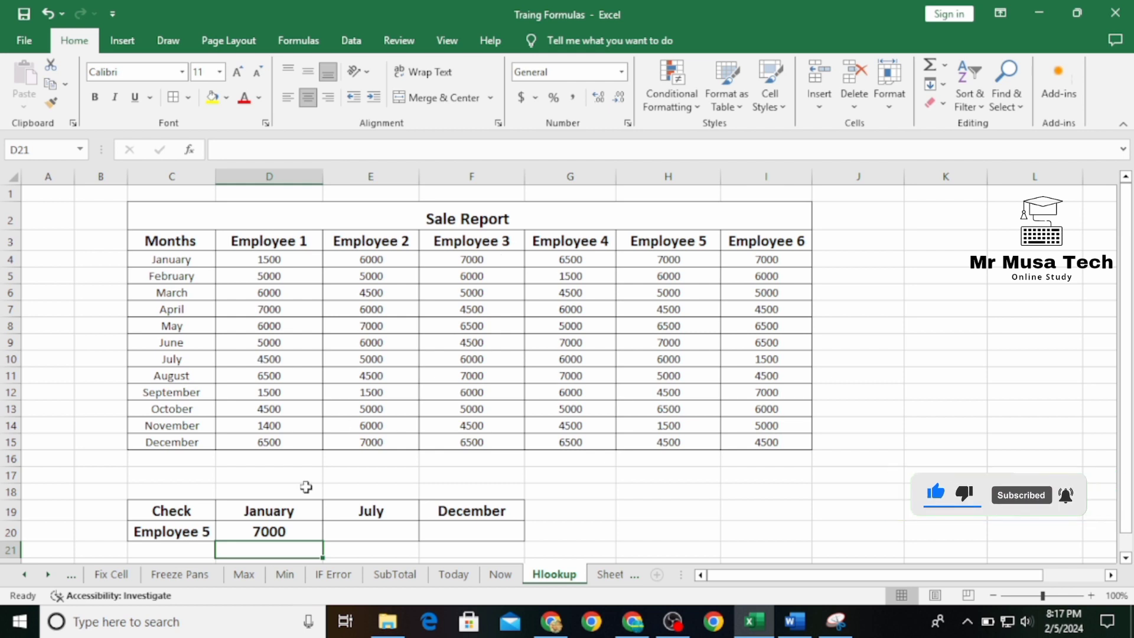
Step: Change the lookup name in C20 to Employee 6 to test the January formula
click(213, 531)
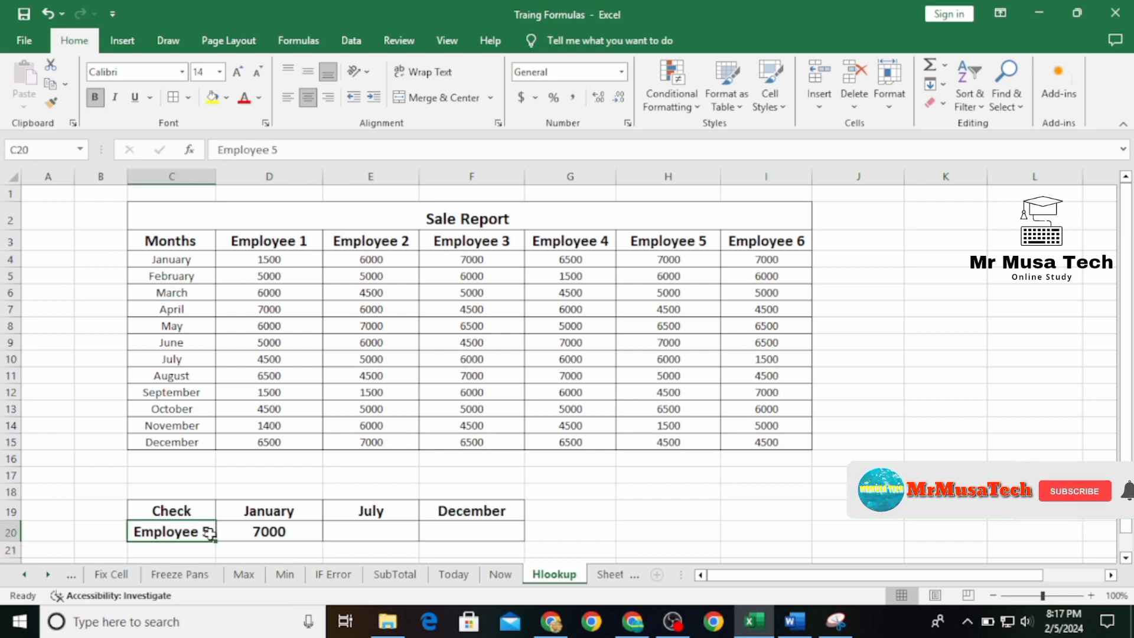
double_click(210, 532)
key(BackSpace)
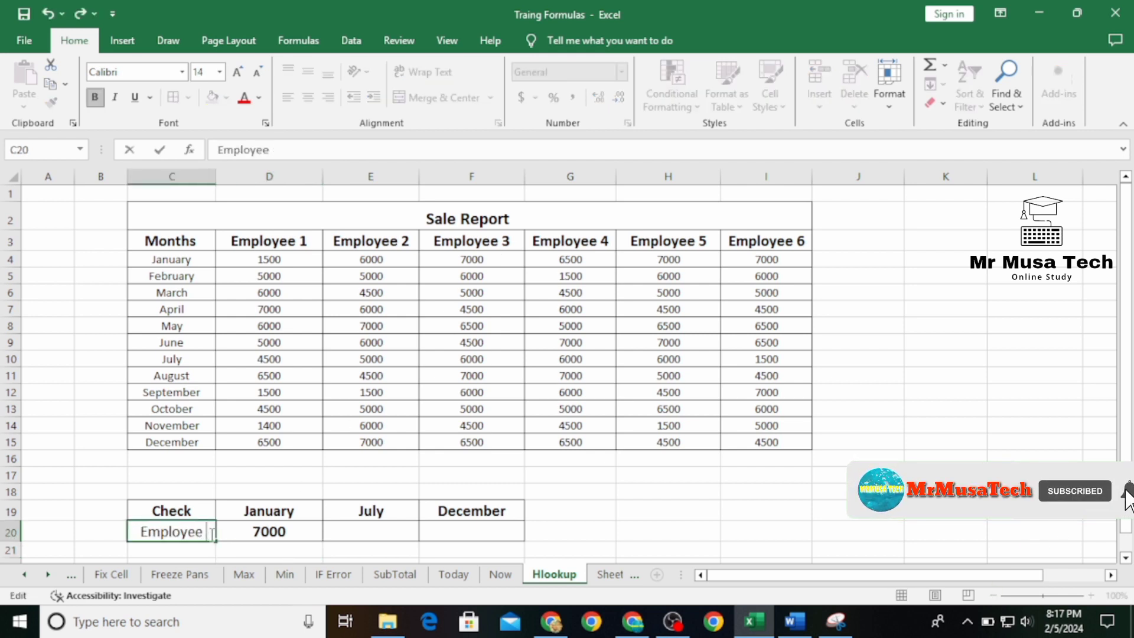
text(6)
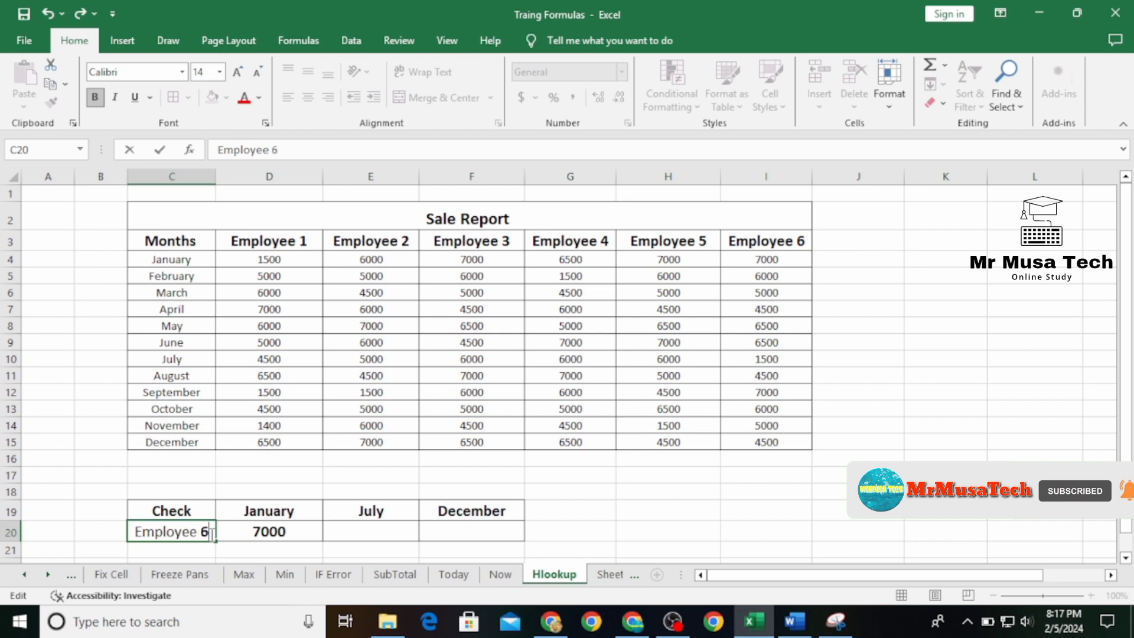
key(Return)
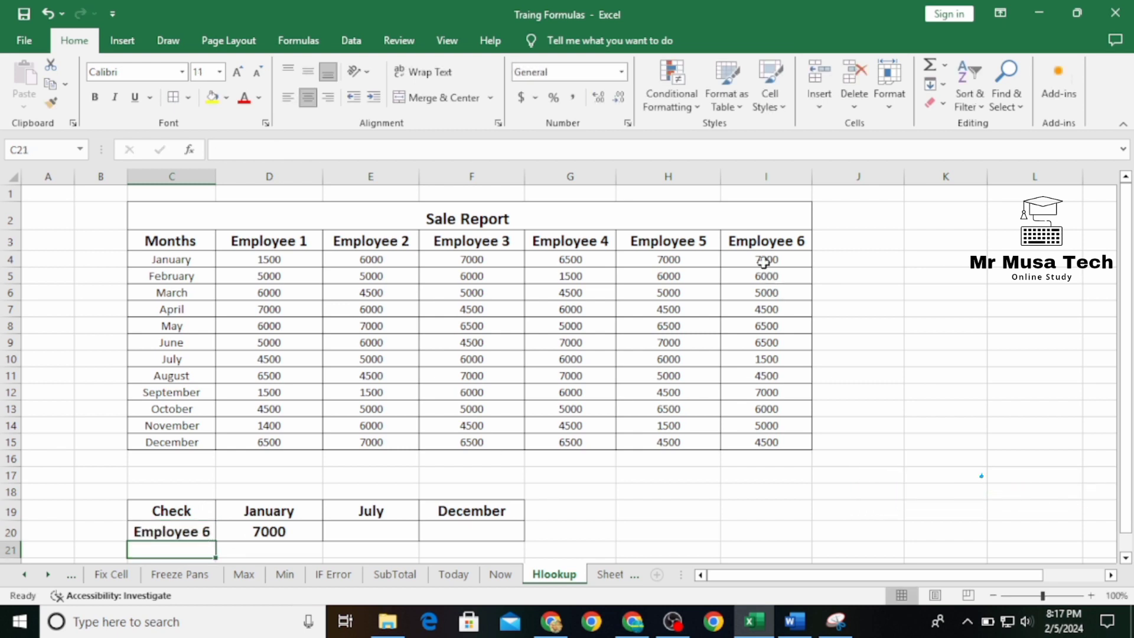
Step: Set the lookup name in C20 to Employee 4
click(209, 534)
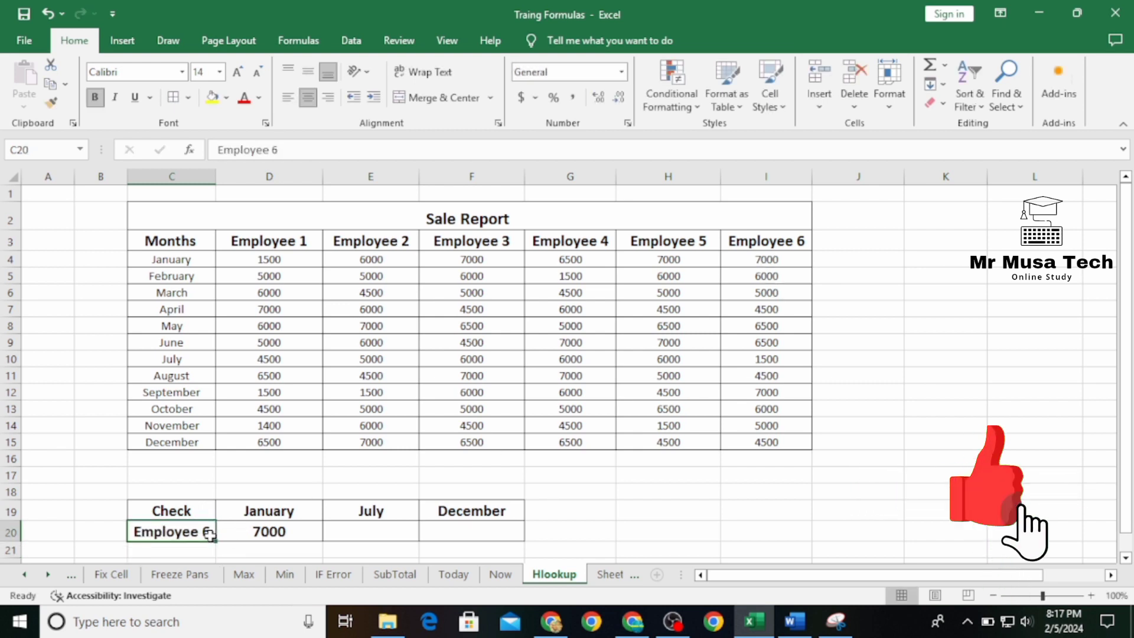
double_click(210, 533)
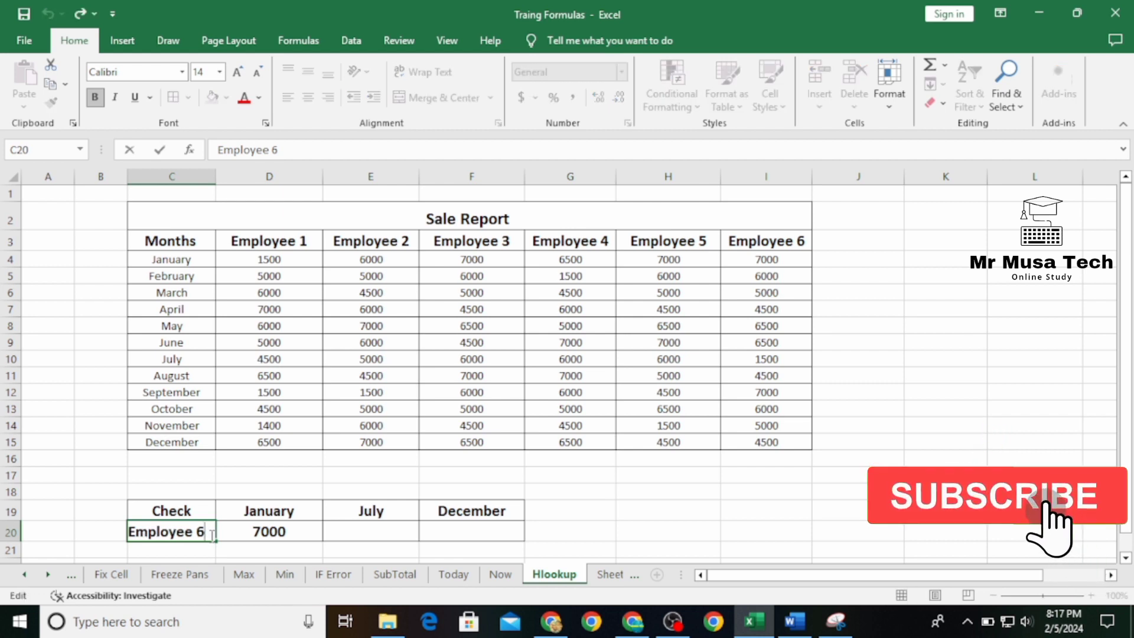
text(4)
key(BackSpace)
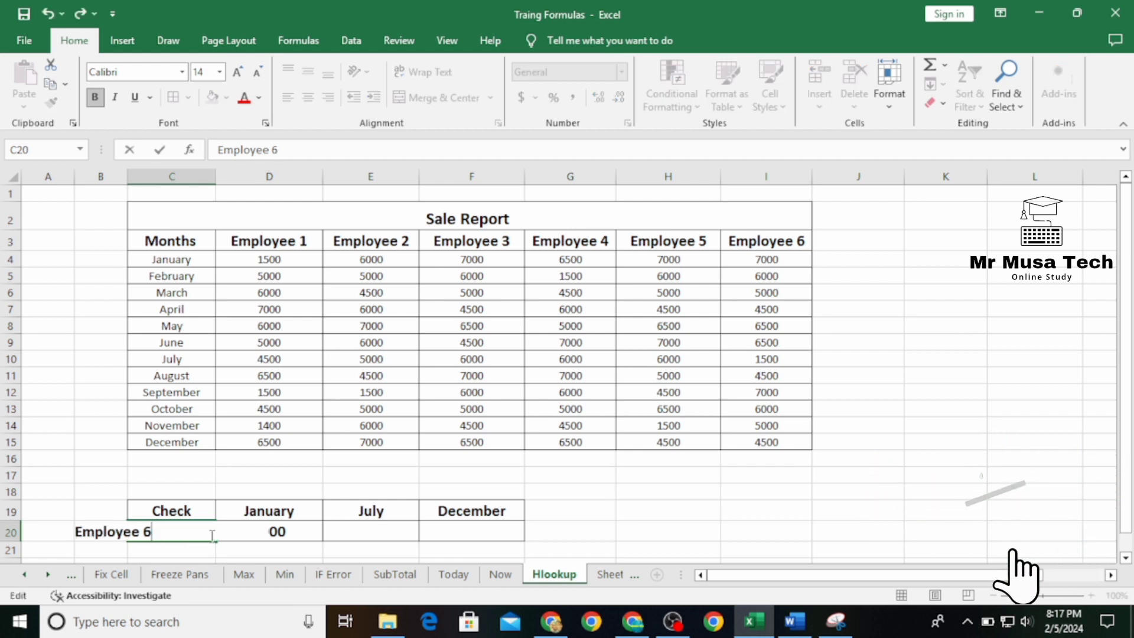
key(BackSpace)
text(4)
key(Return)
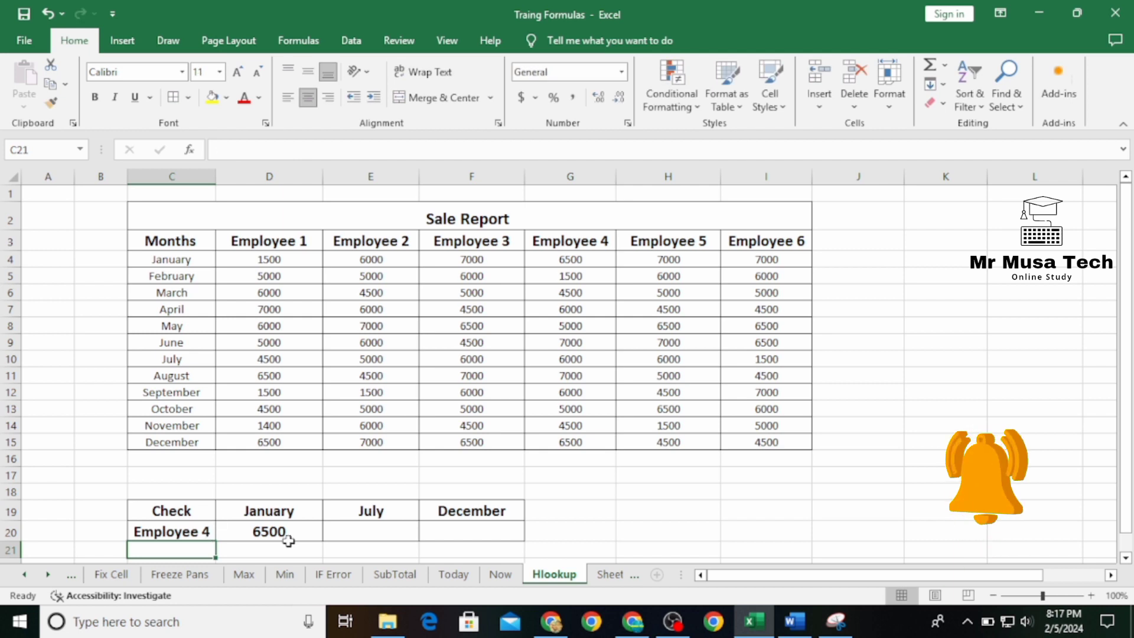
Step: Enter the July HLOOKUP formula in E20 with lookup value C20, table array C3:I15 and row index 8, and check it against the table
click(372, 533)
click(295, 539)
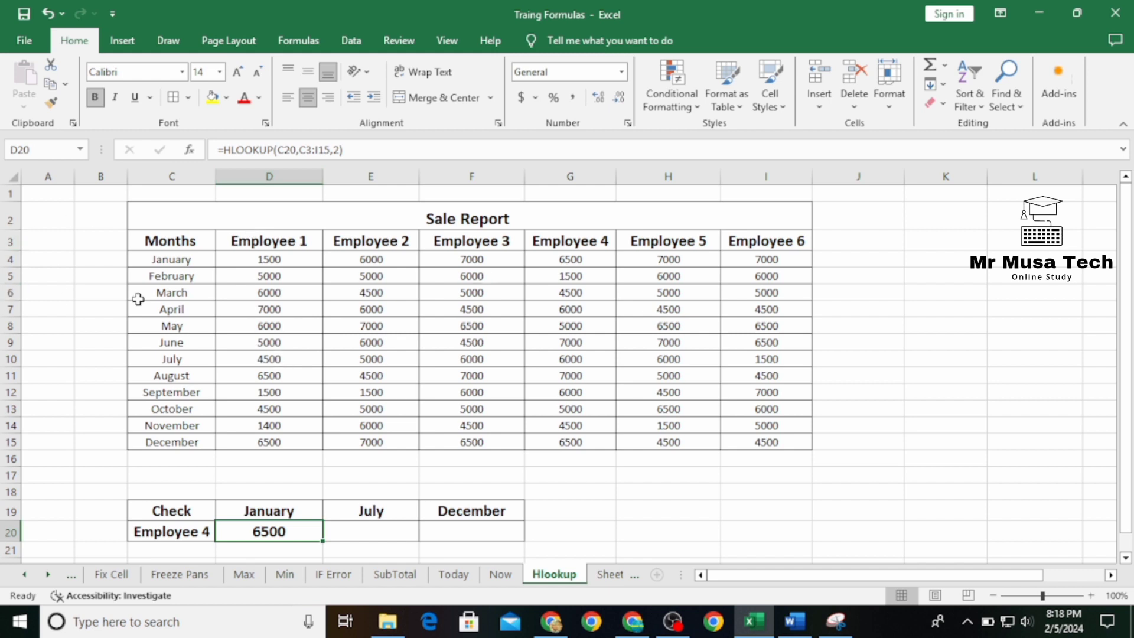
click(354, 533)
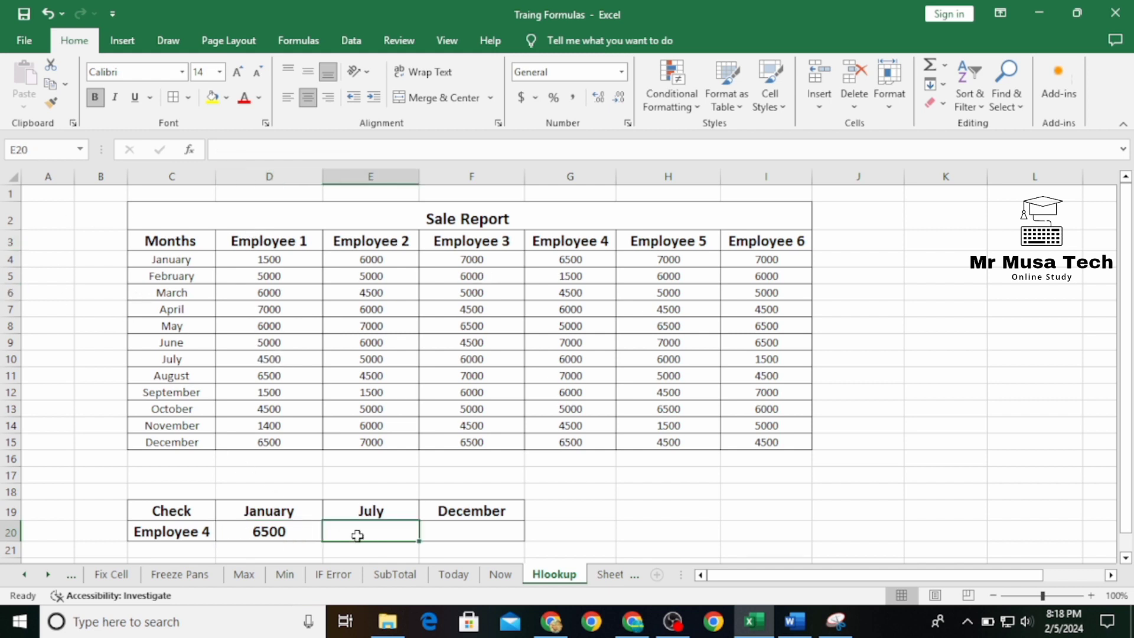
text(=hl)
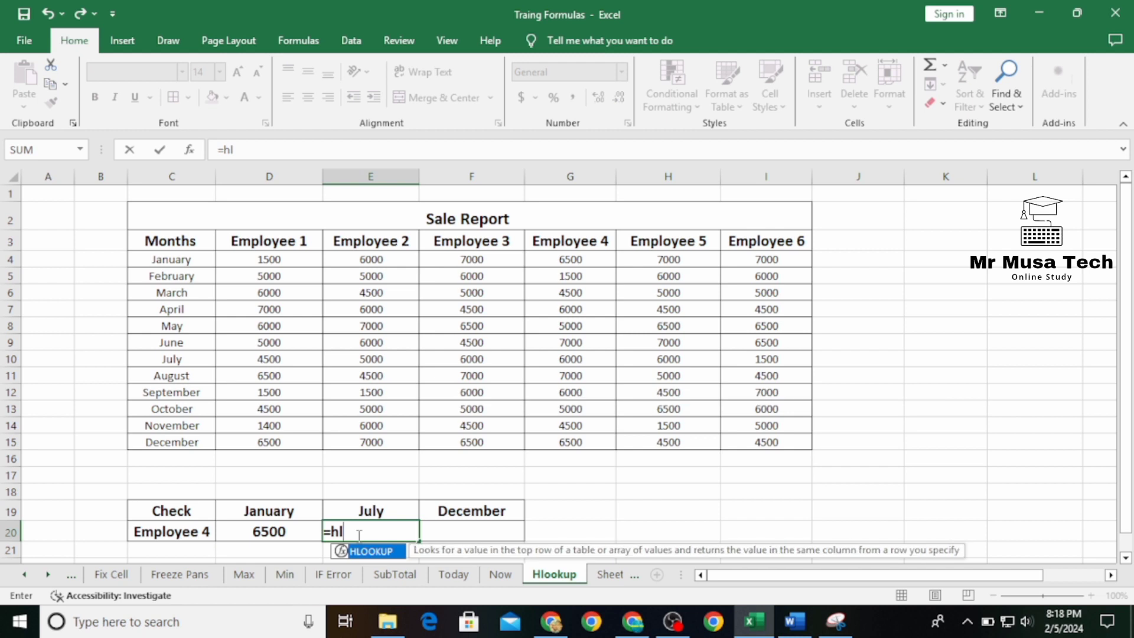
key(Tab)
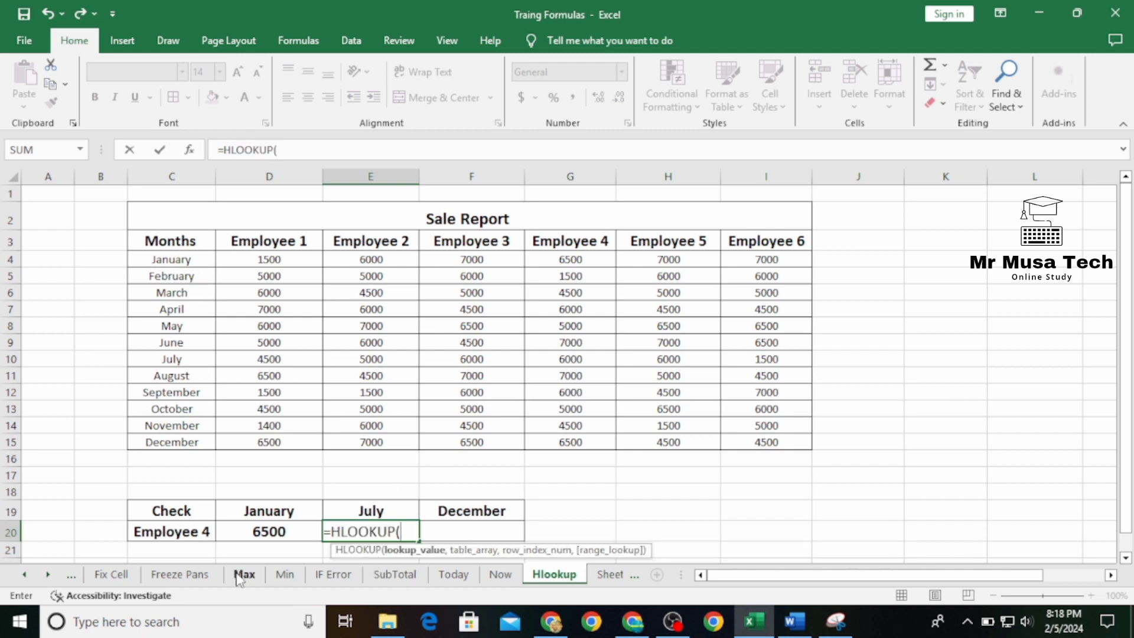
click(197, 532)
text(,)
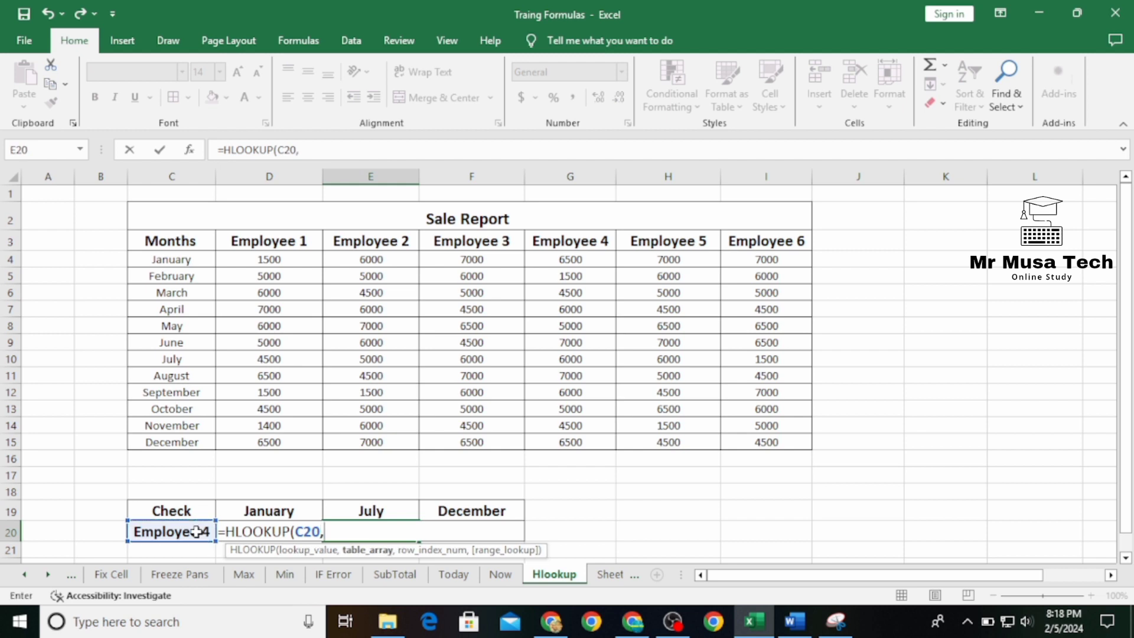
drag(201, 236, 781, 445)
text(,)
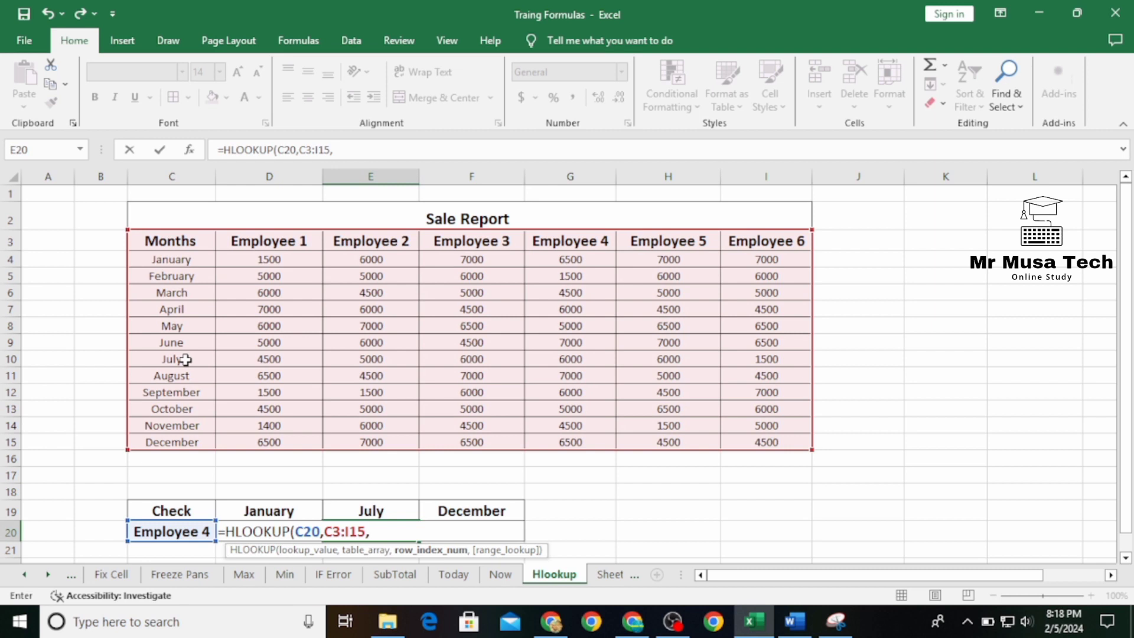
text(8)
key(Return)
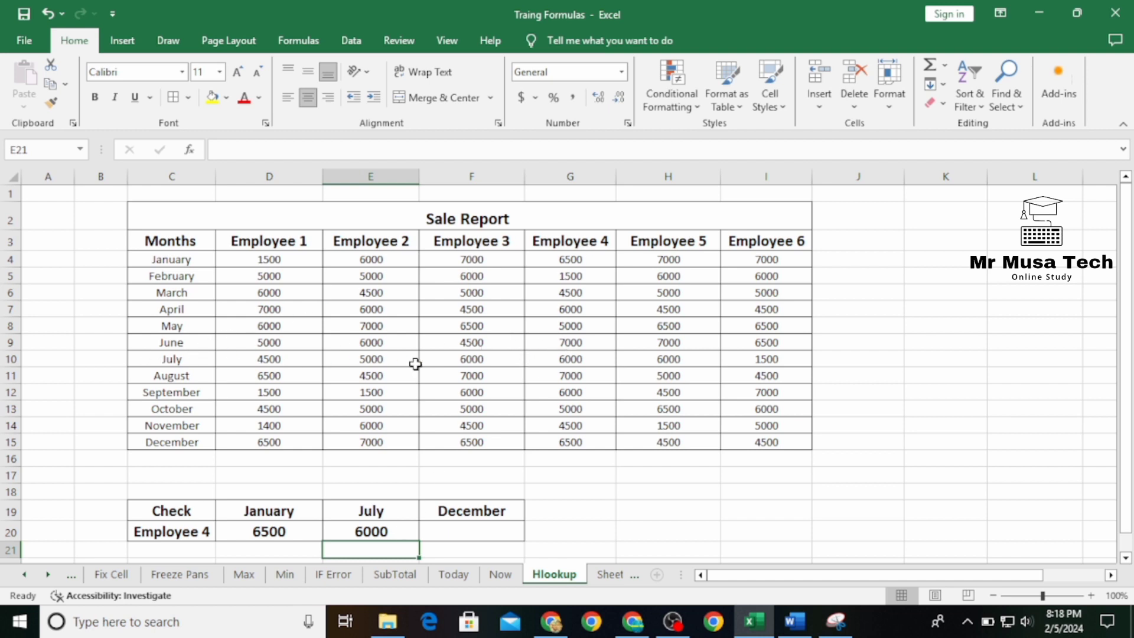
click(541, 363)
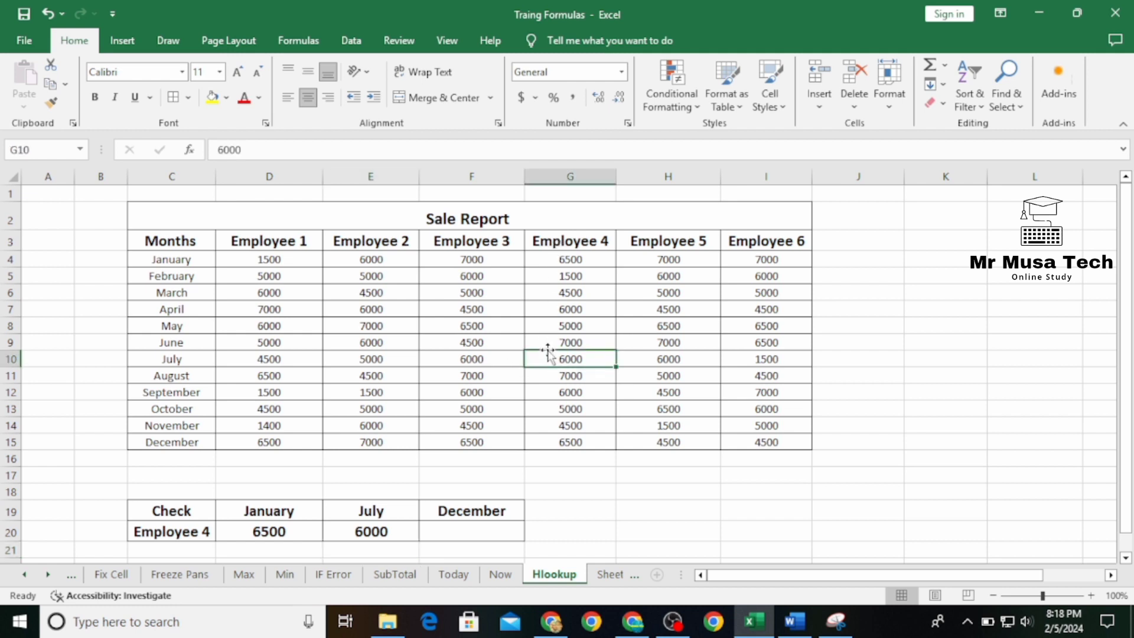
Step: Change the lookup name in C20 to Employee 6 and check the July result against the sales table
click(196, 532)
double_click(196, 532)
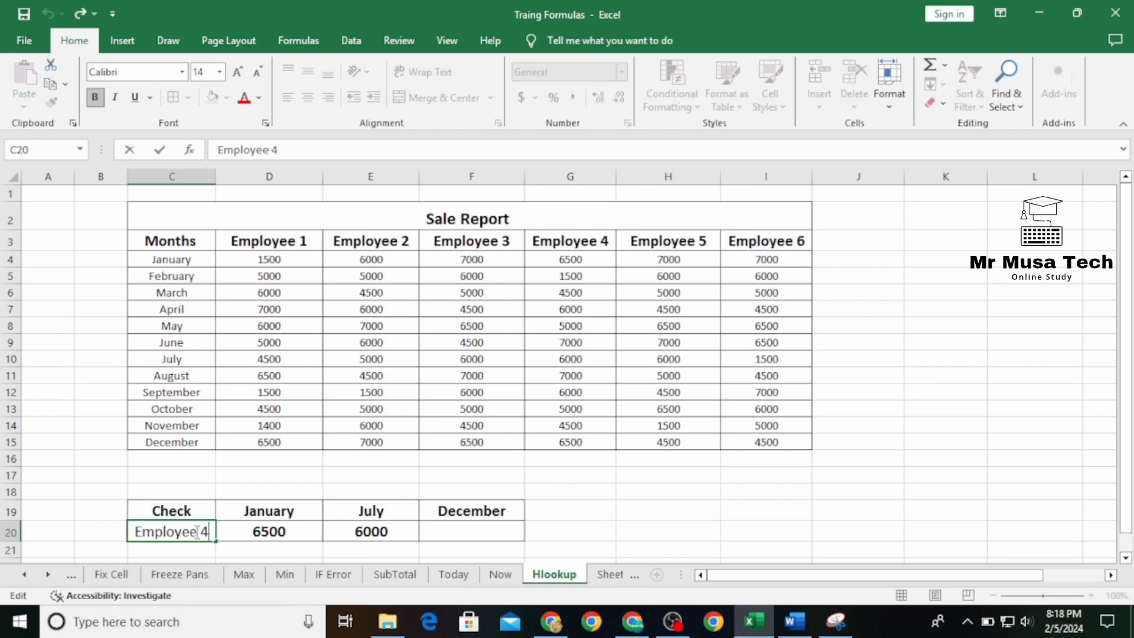
key(BackSpace)
text(6)
key(Return)
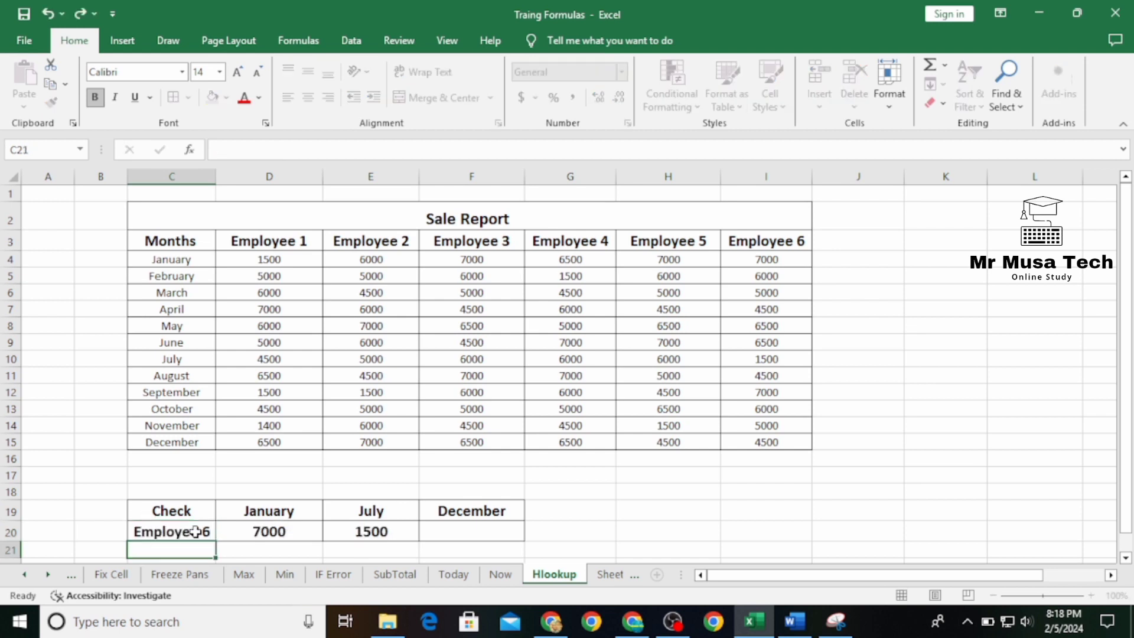
click(203, 361)
click(790, 354)
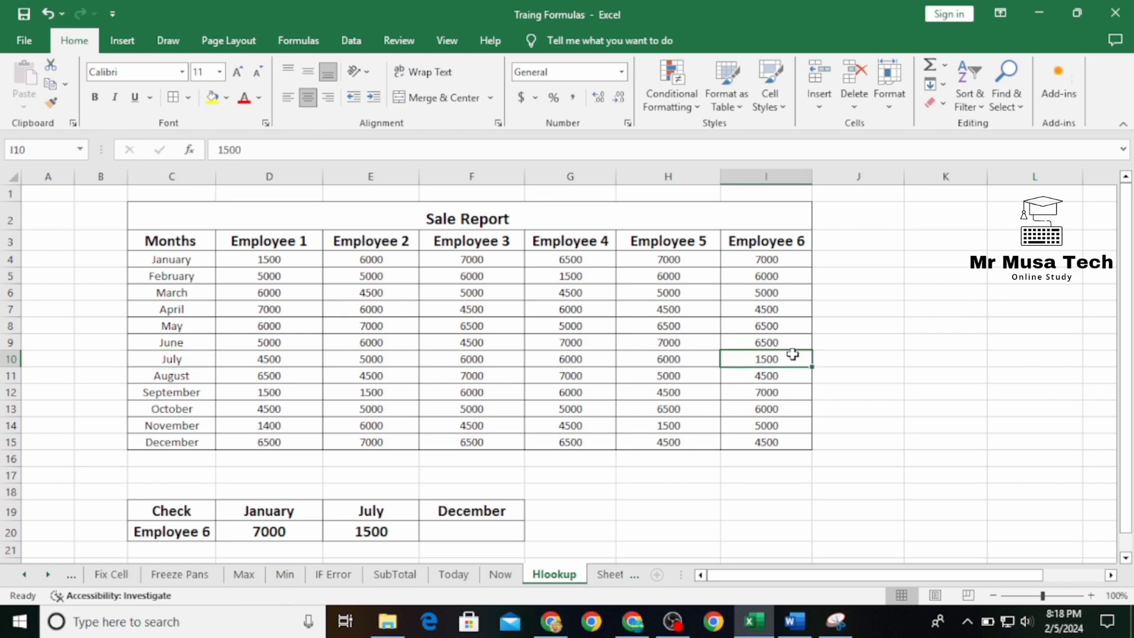
Step: Enter the December HLOOKUP formula in F20 with lookup value C20, table array C3:I15 and row index 13
click(451, 529)
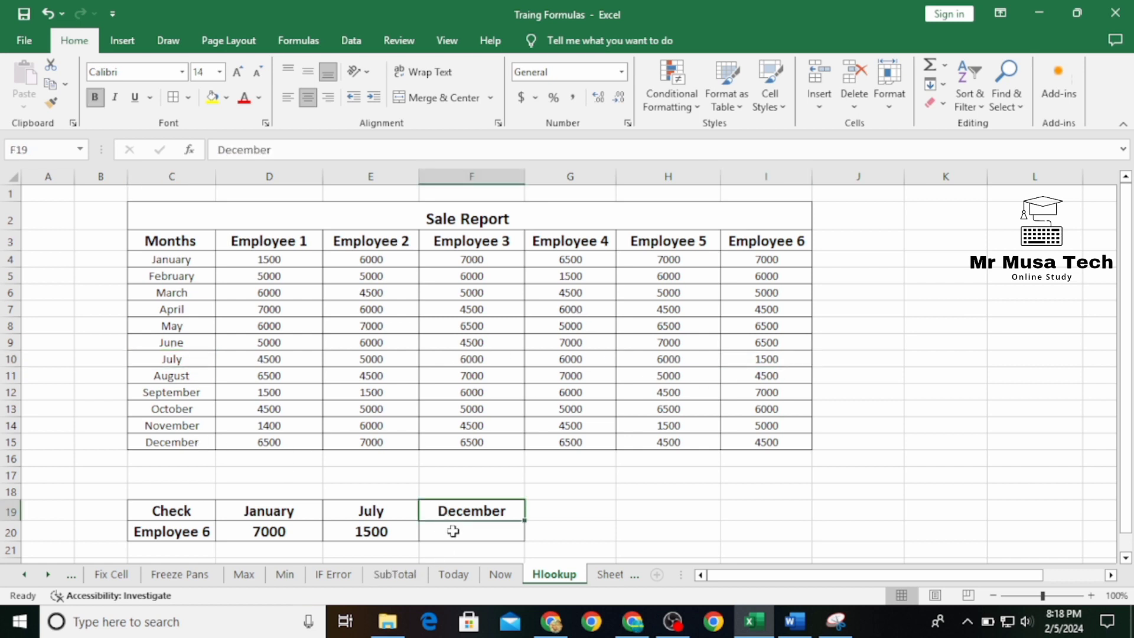
text(=h)
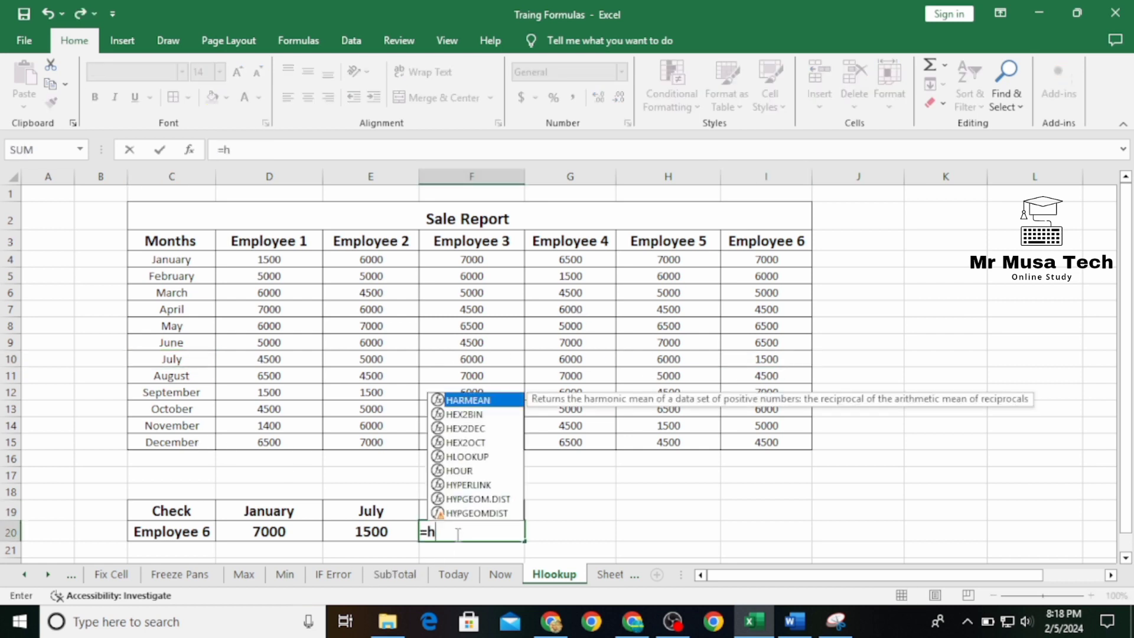
double_click(497, 459)
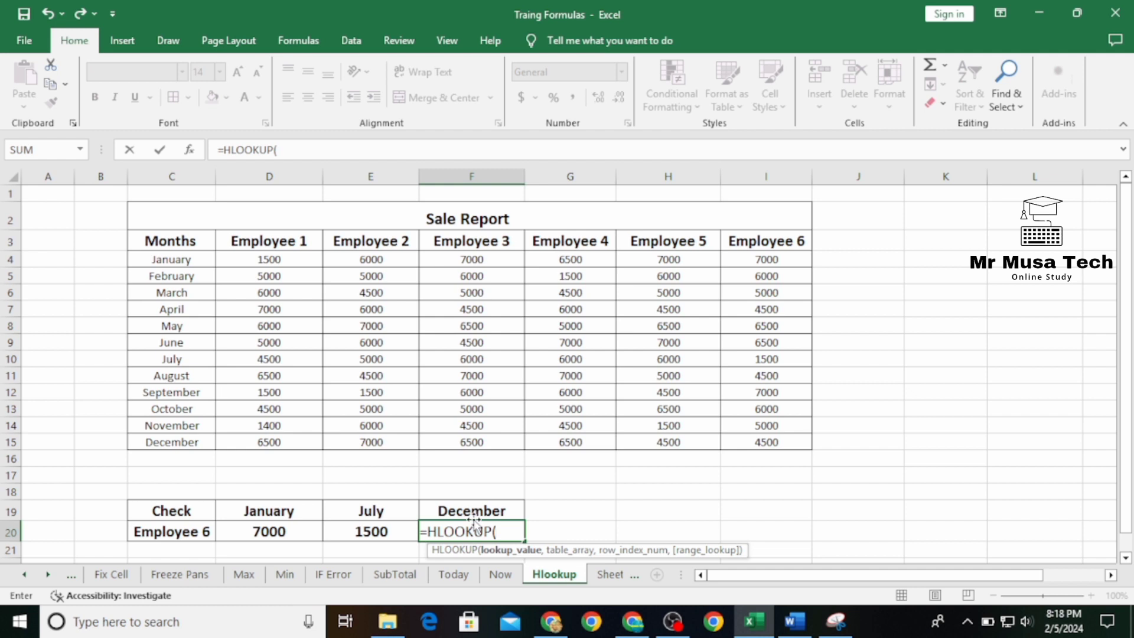
click(205, 536)
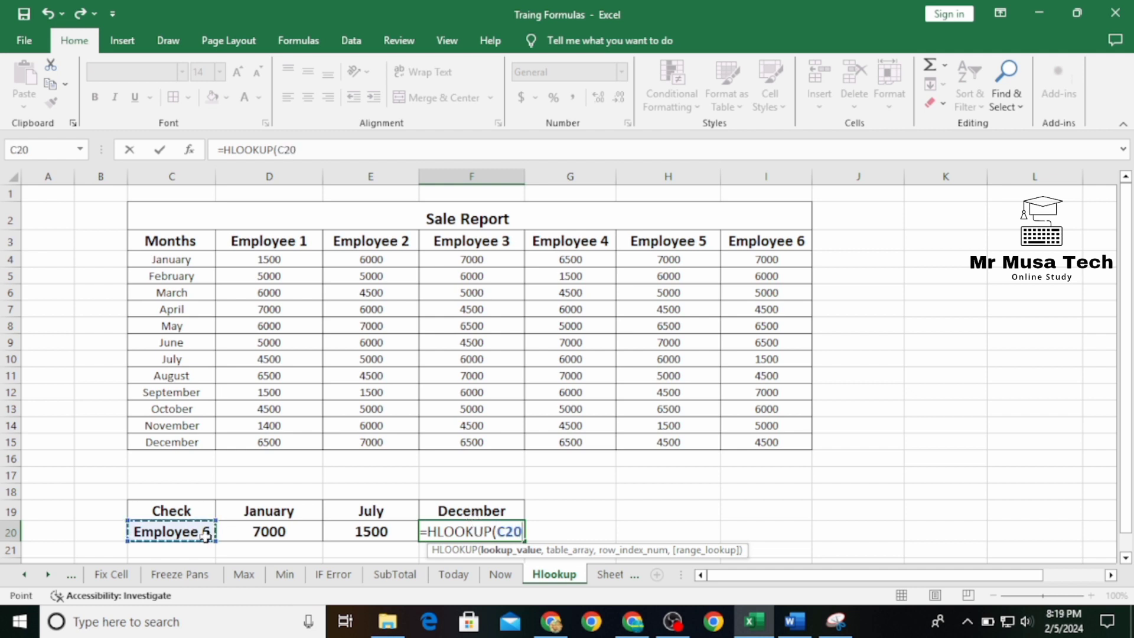
text(,)
drag(160, 242, 791, 438)
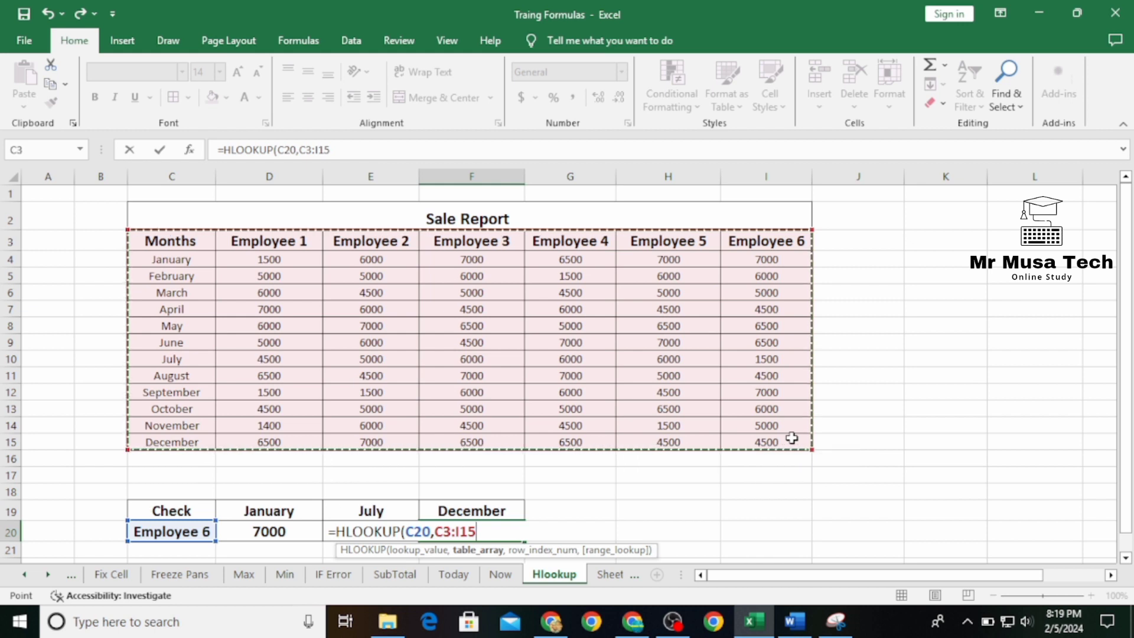
text(,)
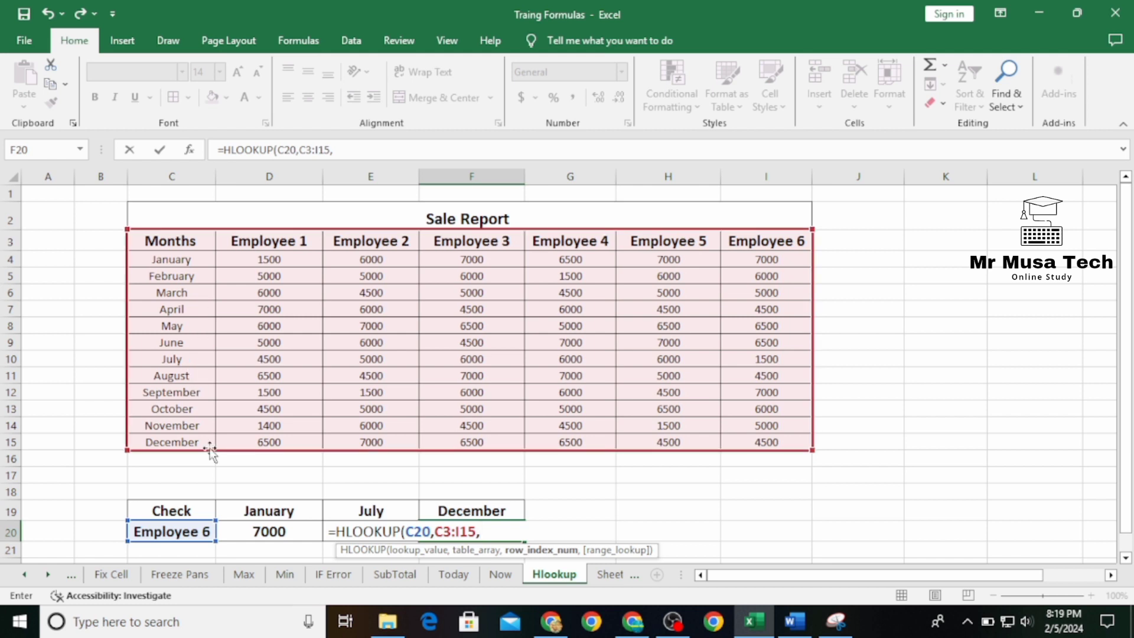
text(13)
key(Return)
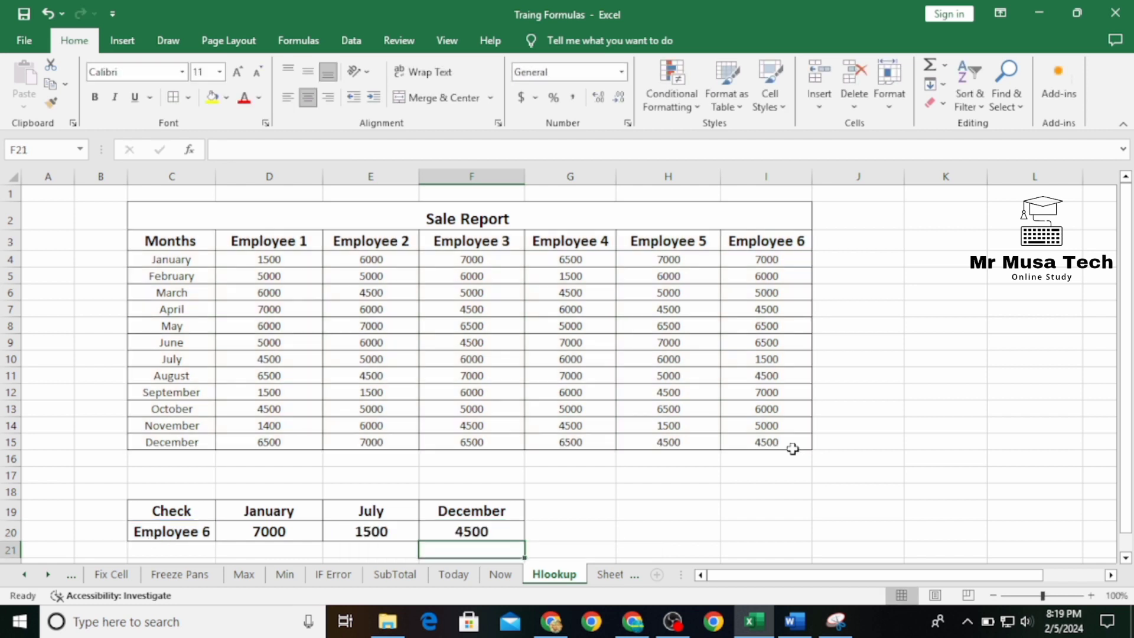
Step: Set the lookup name in C20 to Employee 1 to test all three month formulas
double_click(177, 539)
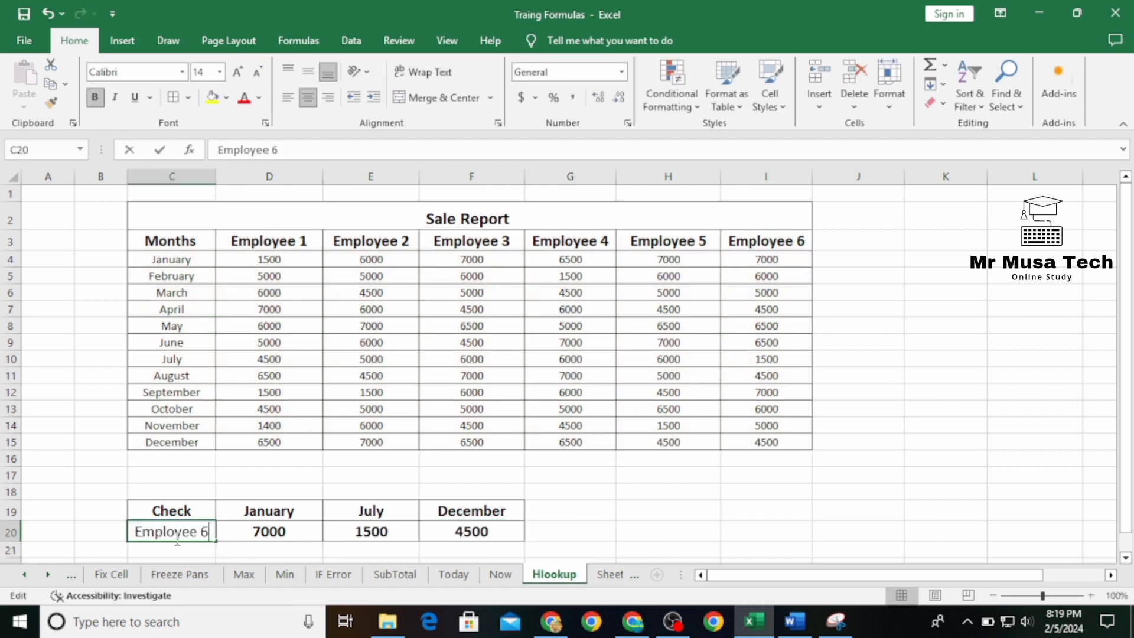
key(BackSpace)
text(1)
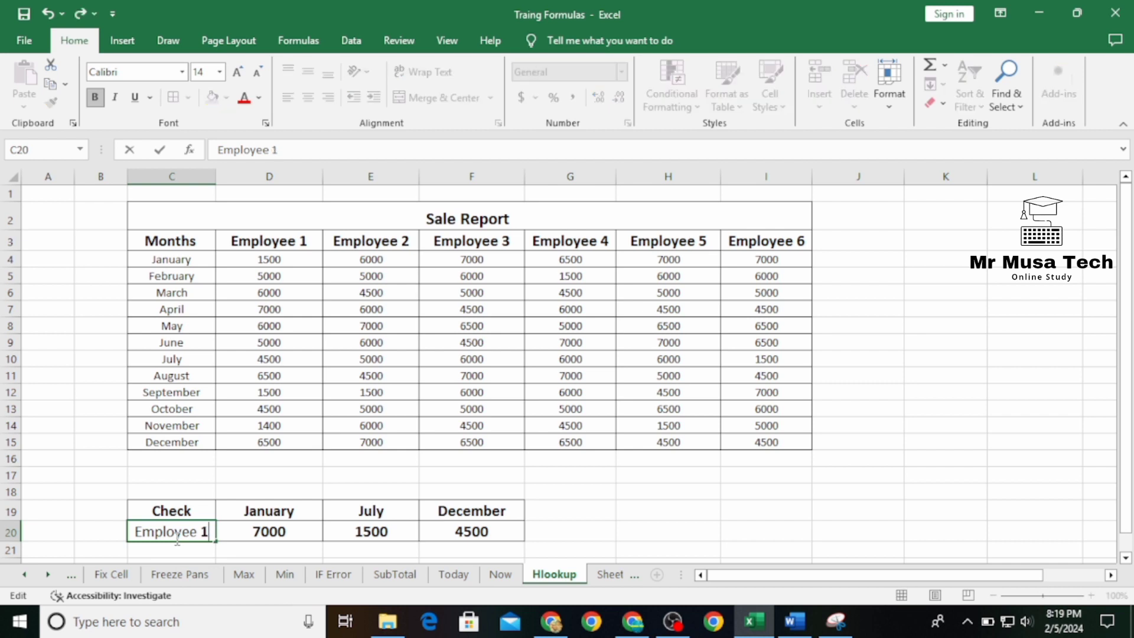
key(Return)
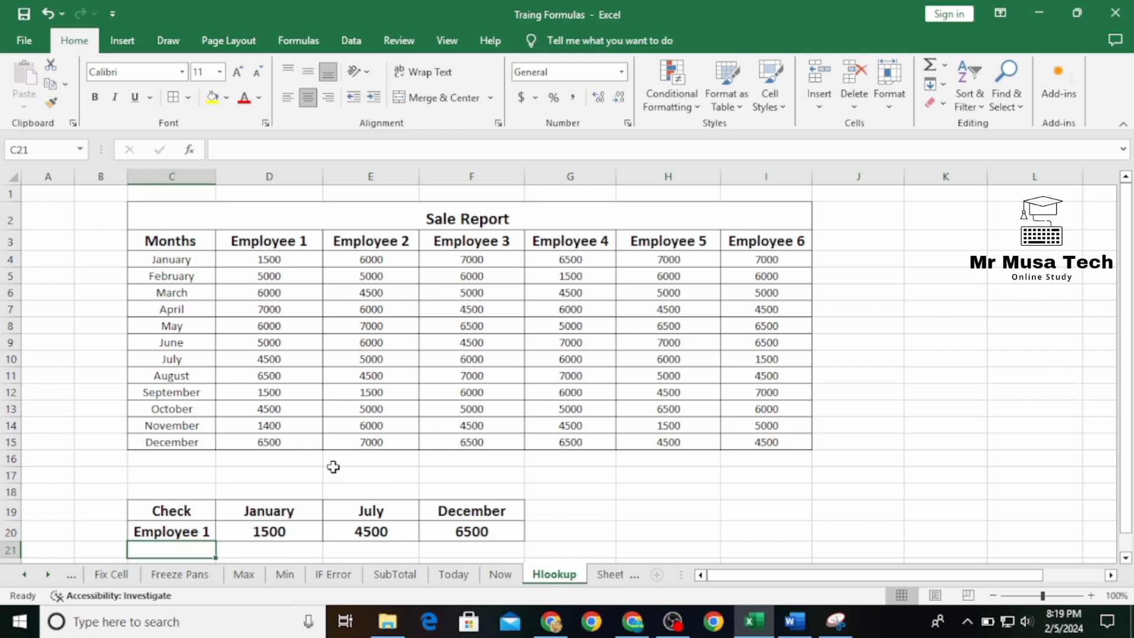
click(467, 474)
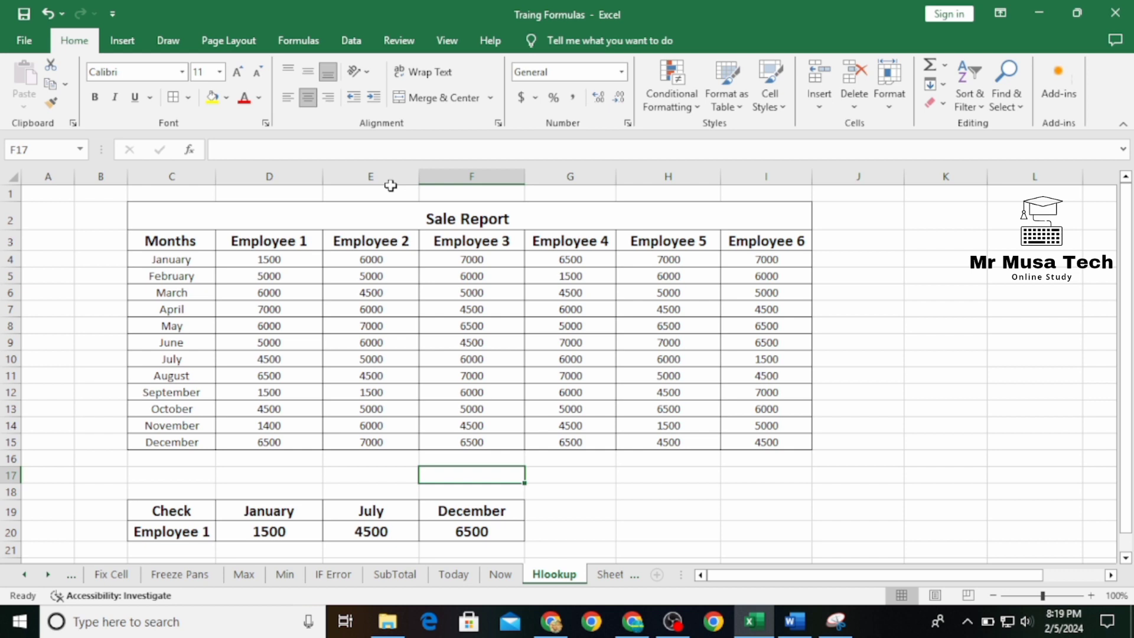
Step: Mark Hlook Up as done with Yes in C29 of the Formula List sheet
right_click(24, 574)
scroll(15, 420, up, 3)
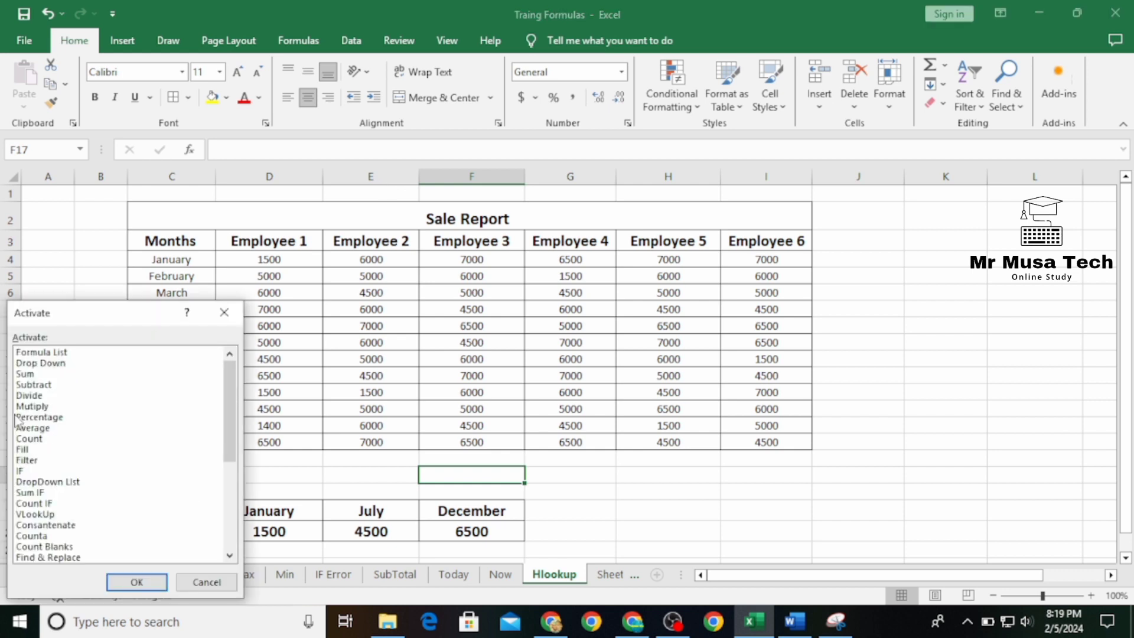
double_click(41, 352)
text(Yes)
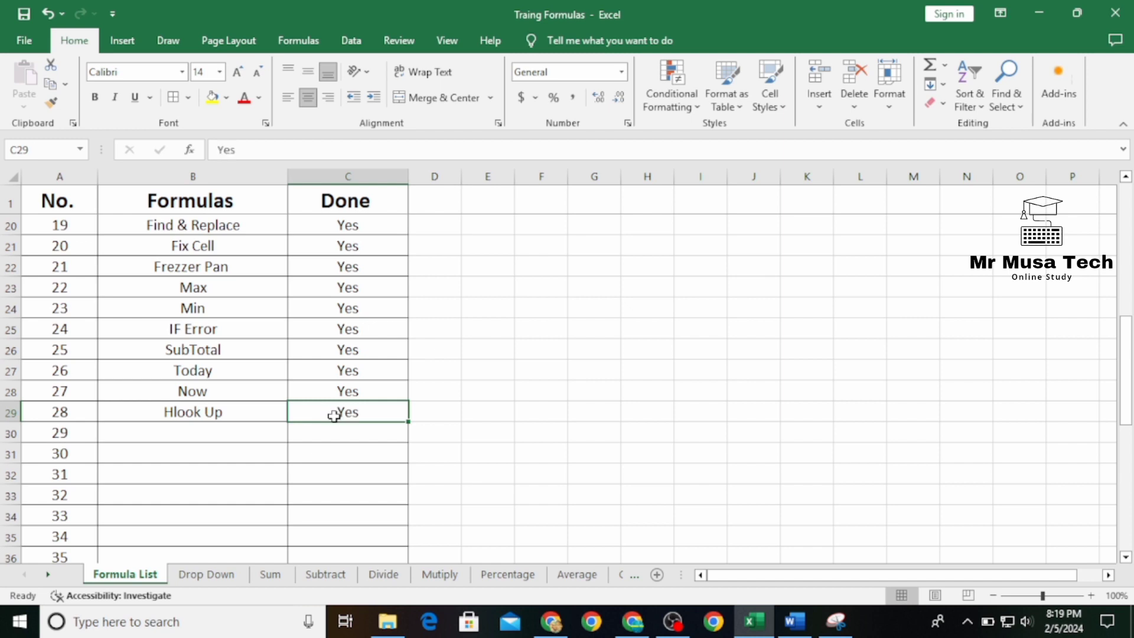
key(Return)
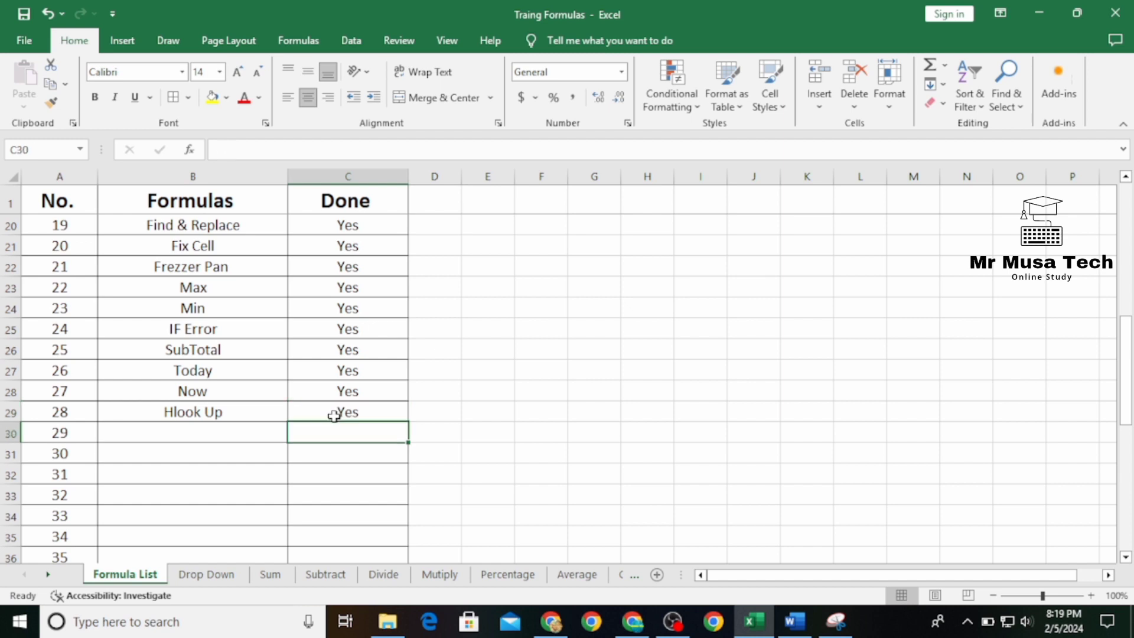
Step: Add Index as formula number 29 in cell B30 of the formula list
click(227, 435)
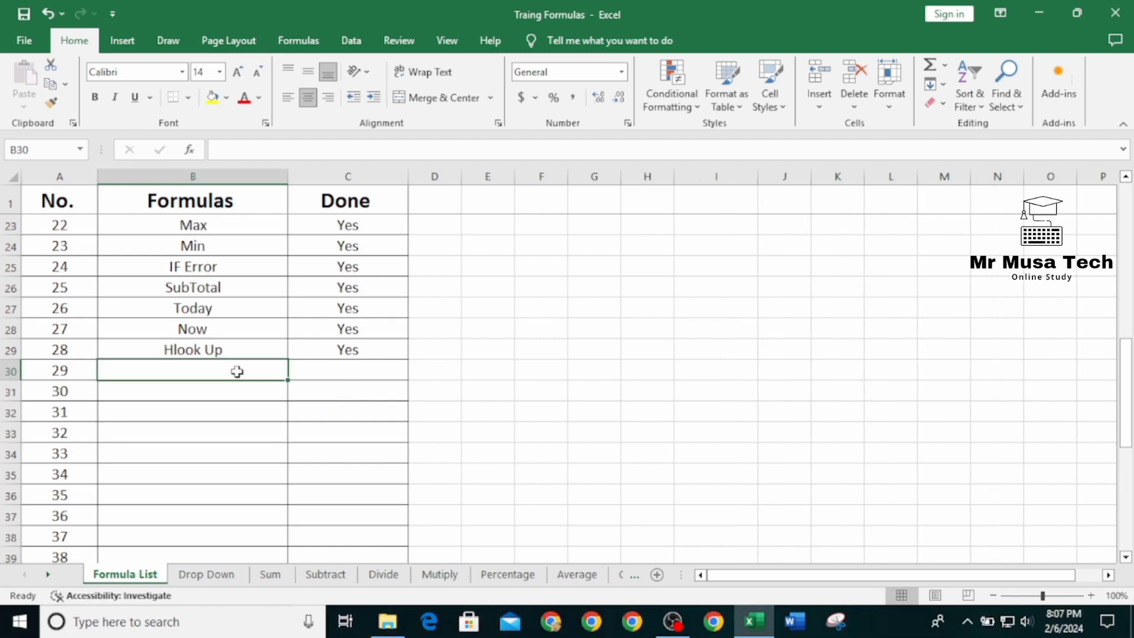
text(Index)
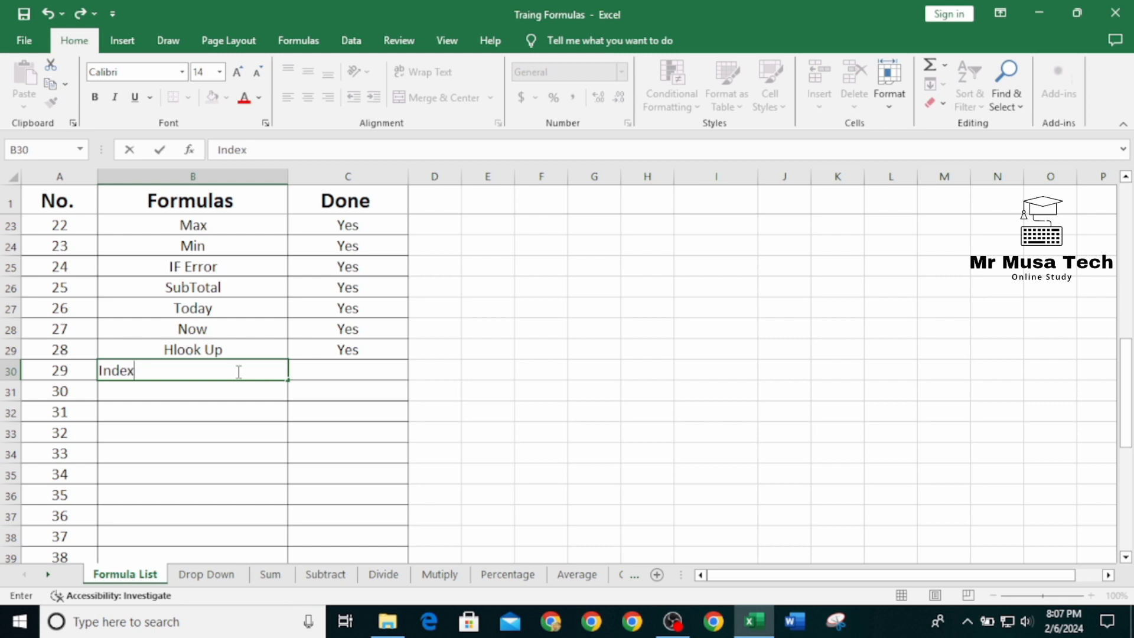
key(Return)
Step: Activate the INDEX worksheet with the sales report
right_click(48, 574)
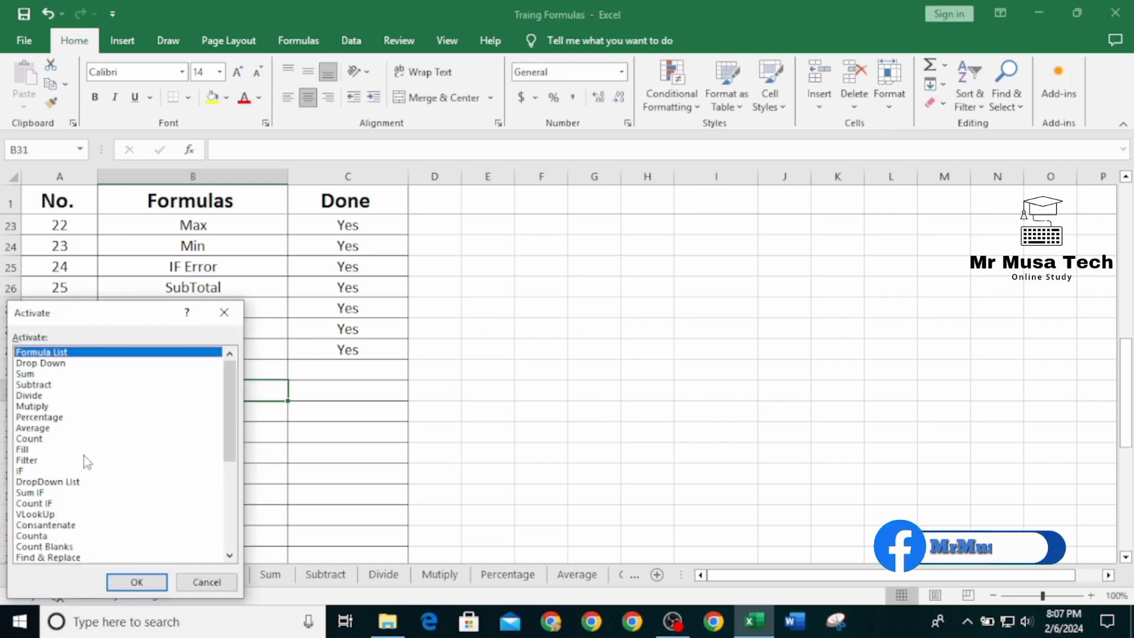
scroll(27, 473, down, 5)
click(36, 491)
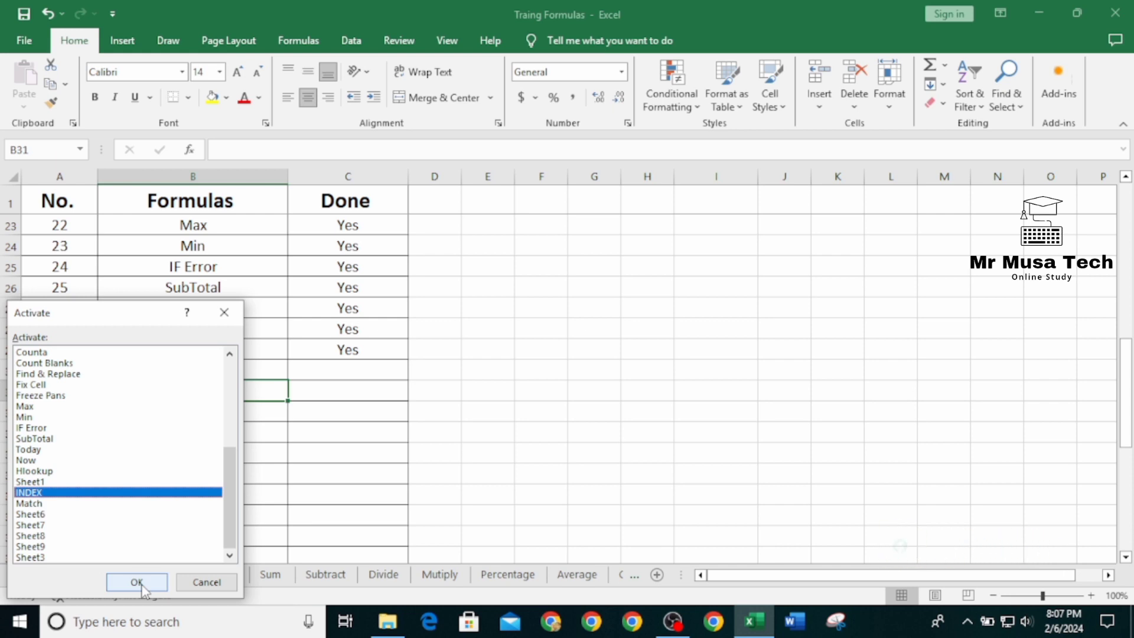
click(136, 583)
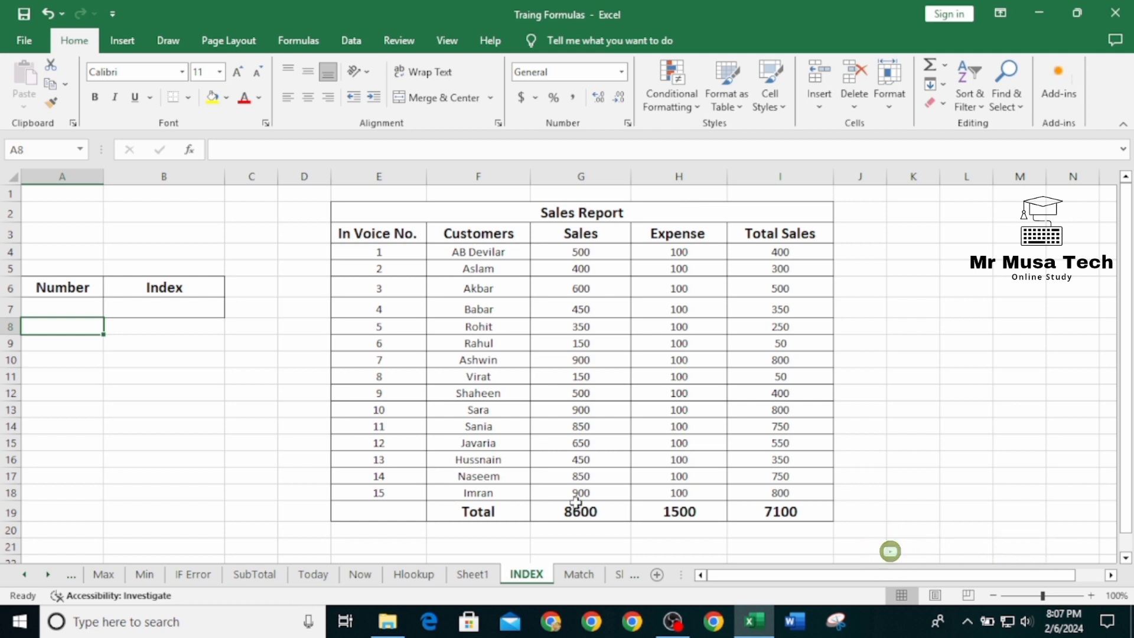
Step: Enter =INDEX(F4:F18,A7) in B7 to return the customer name for the number in A7
click(81, 307)
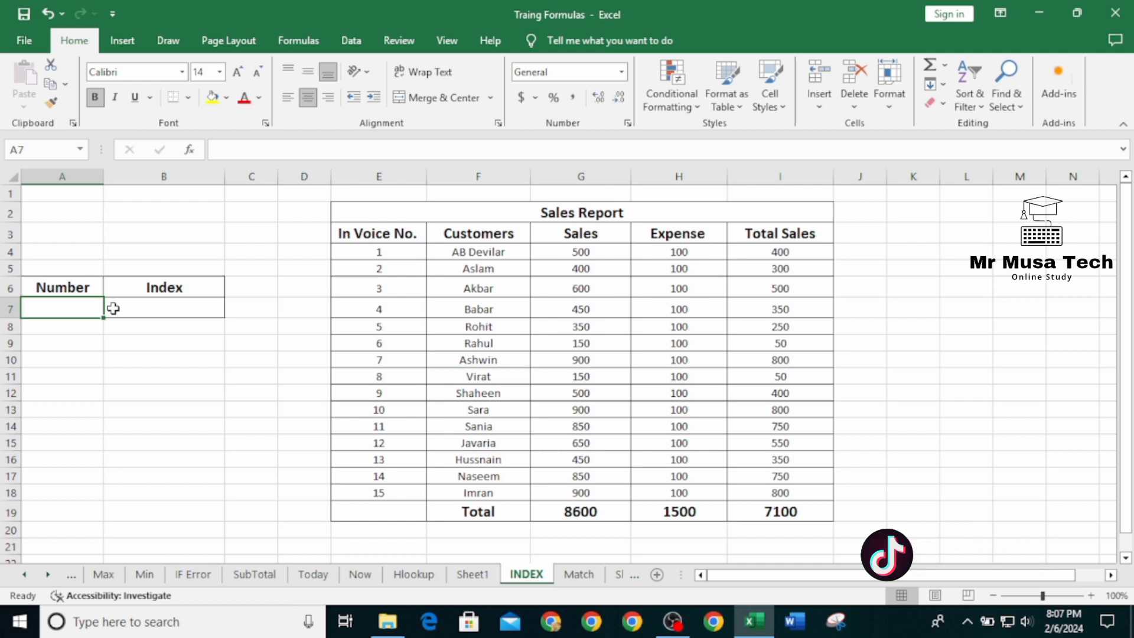
click(113, 308)
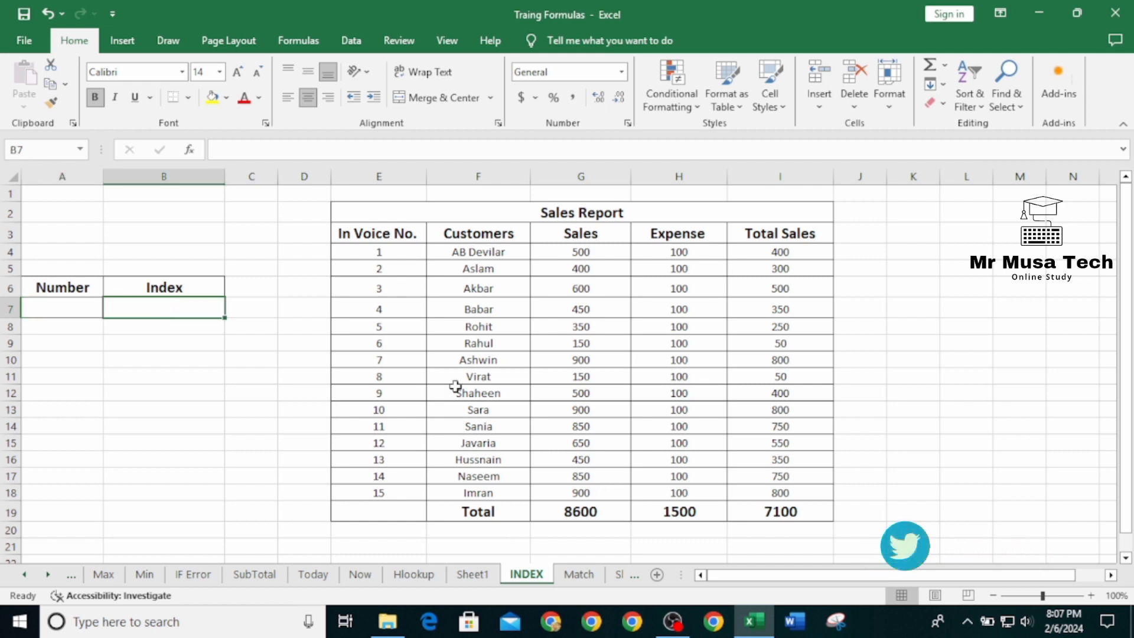
click(38, 309)
click(159, 310)
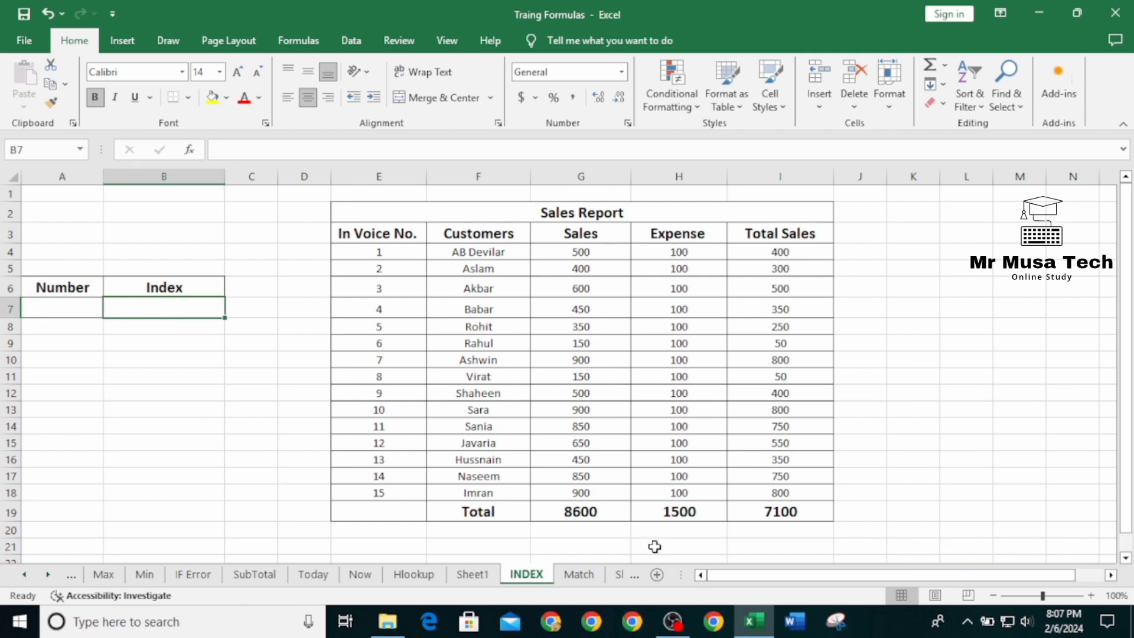
text(=)
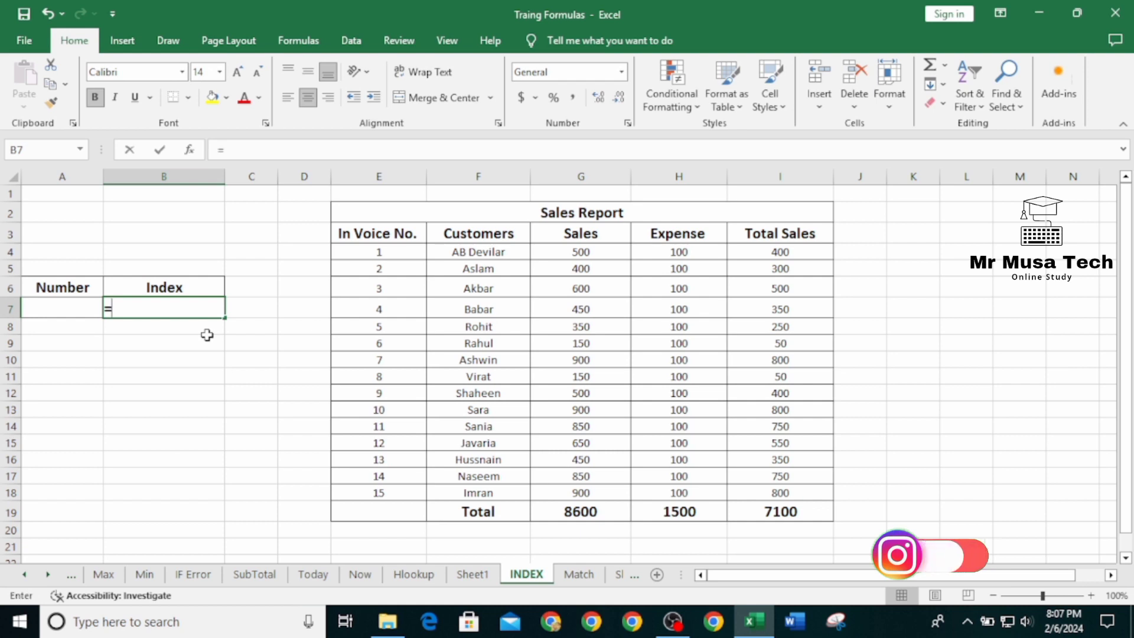
text(inde)
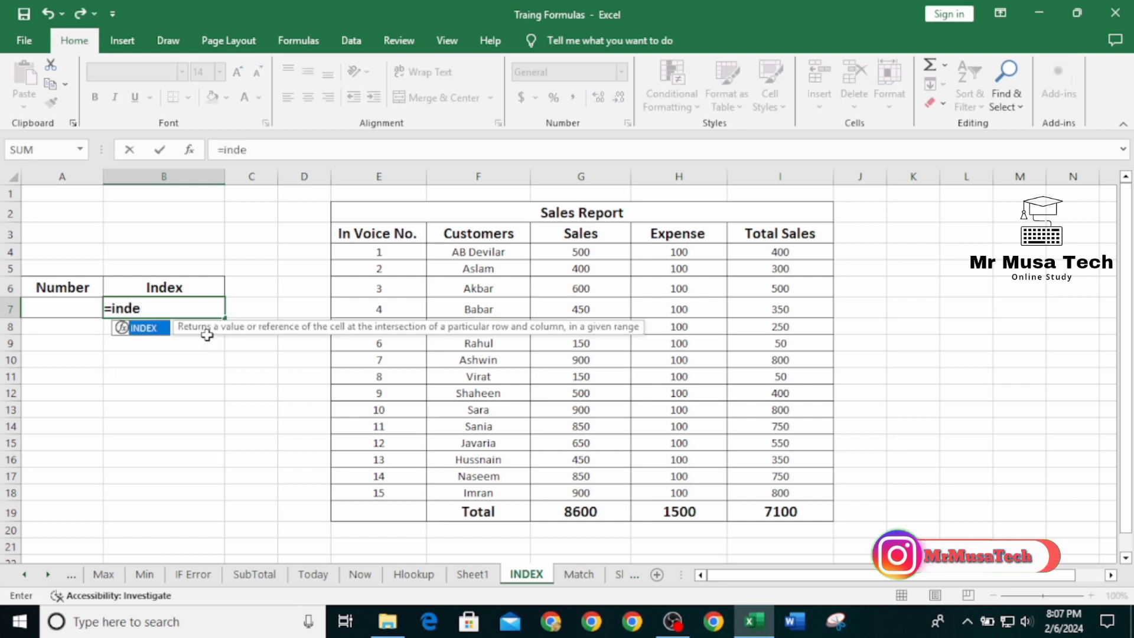
text(x)
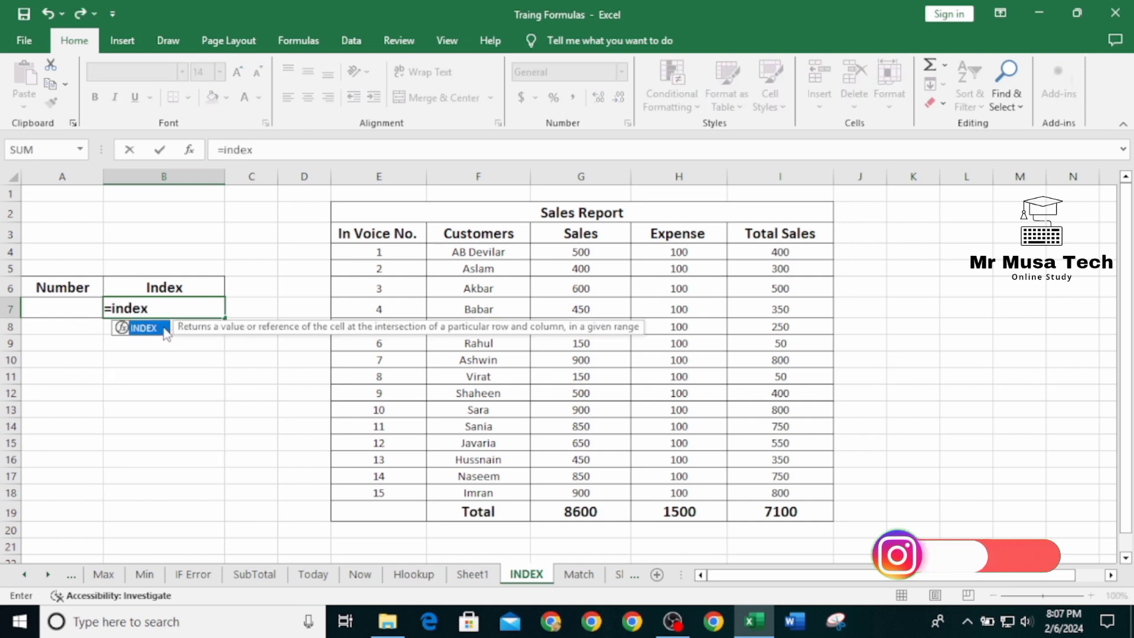
double_click(164, 329)
drag(461, 255, 471, 501)
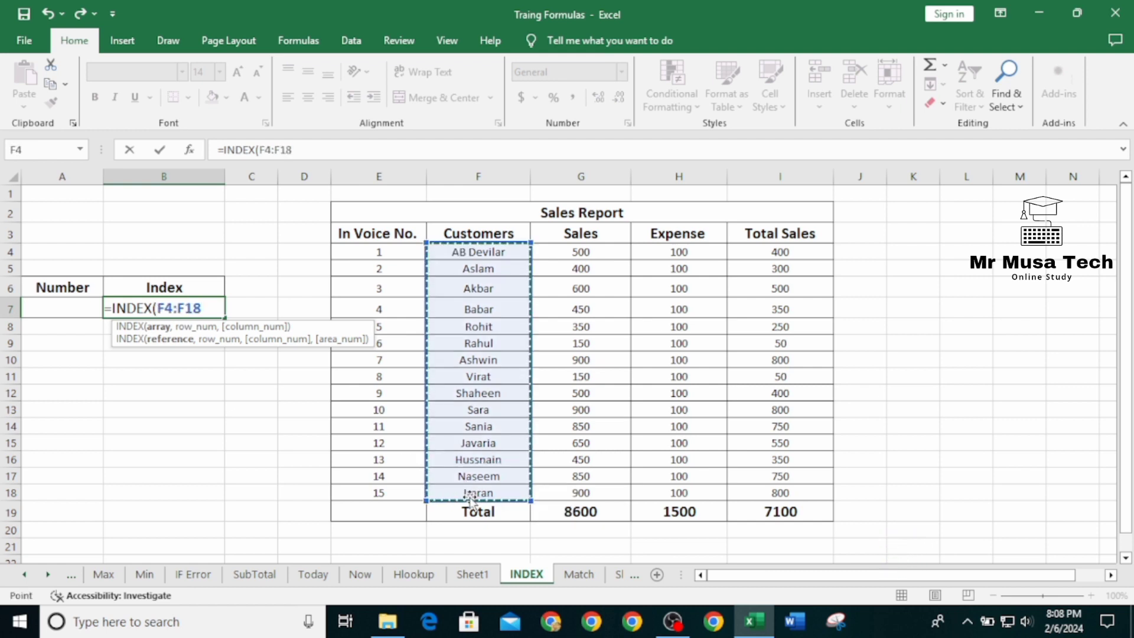
text(,)
click(63, 306)
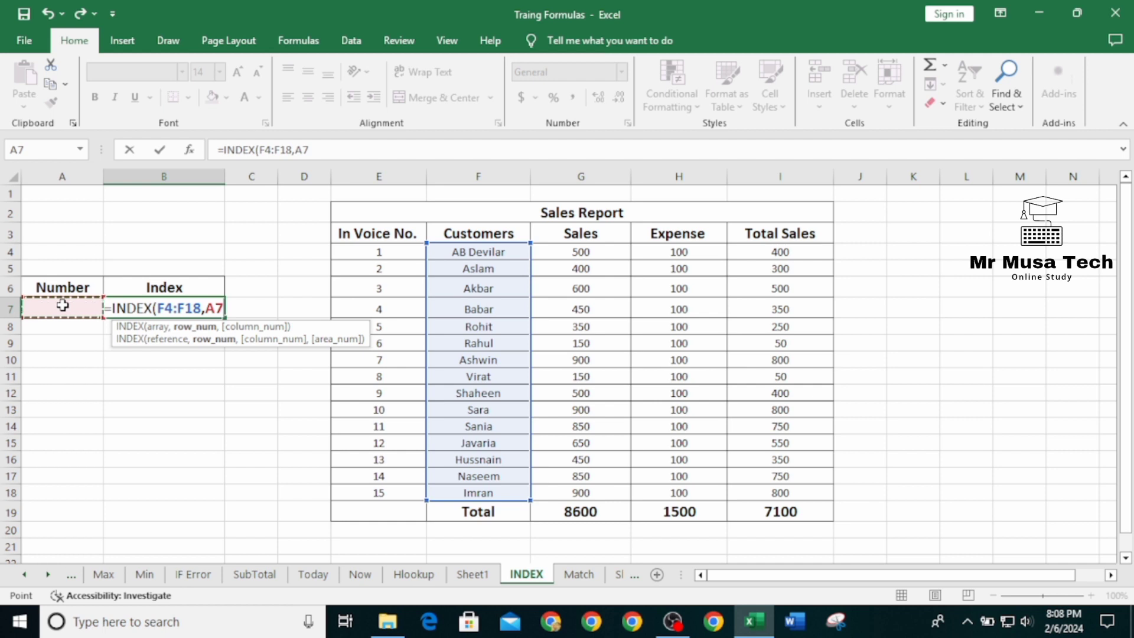
key(Return)
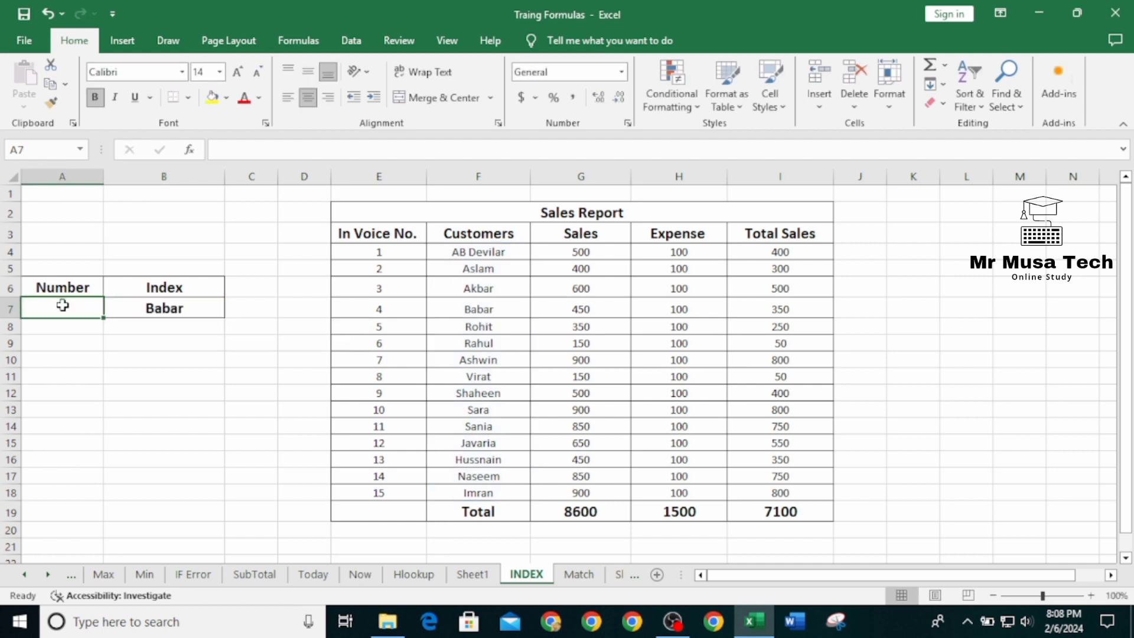
Step: Test the INDEX lookup by entering the numbers 15, 5, 6 and 11 one after another in A7
text(15)
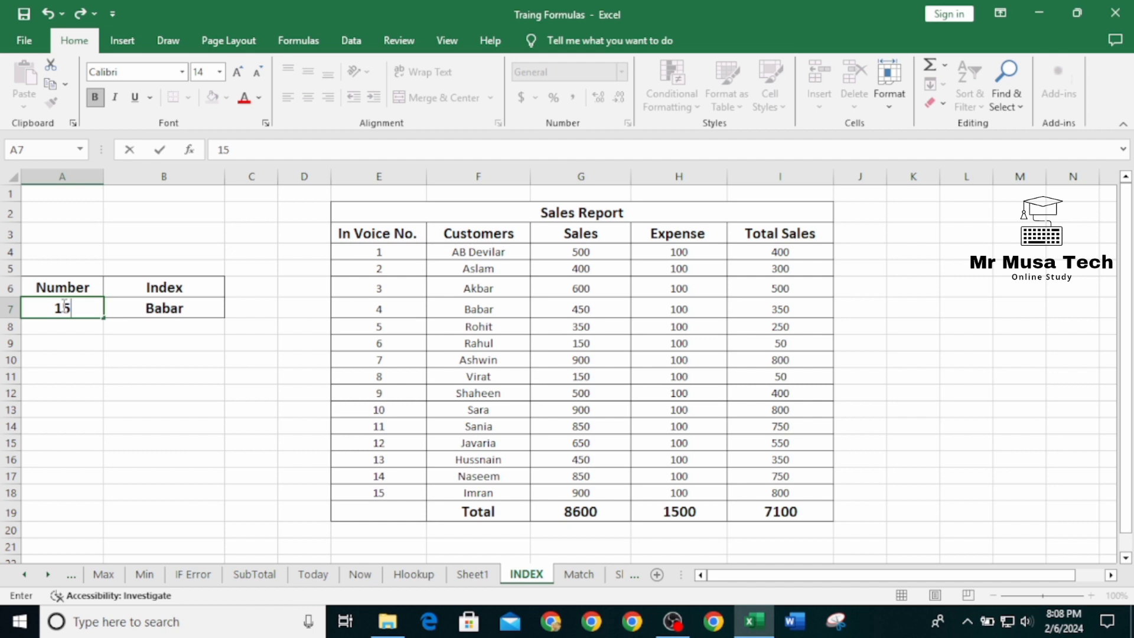
key(Return)
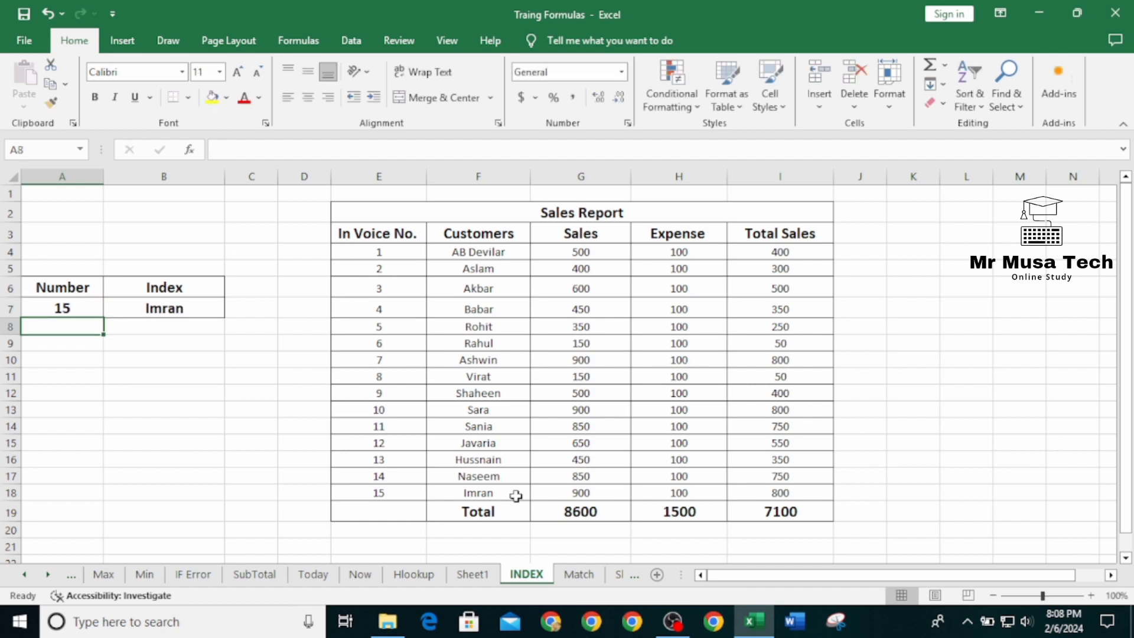
click(93, 310)
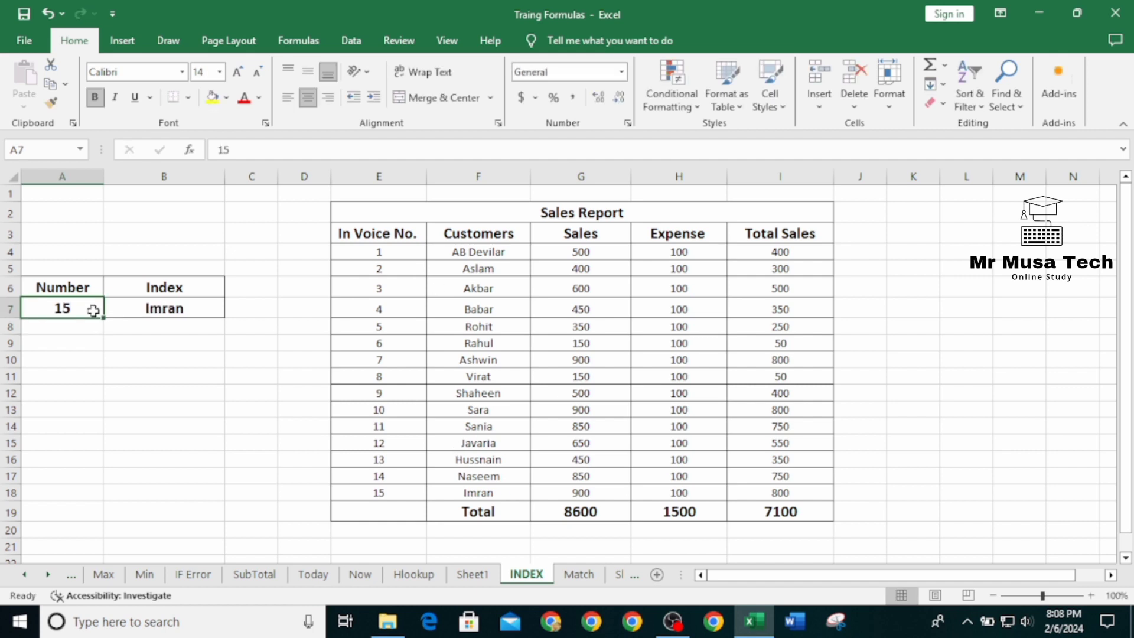
text(5)
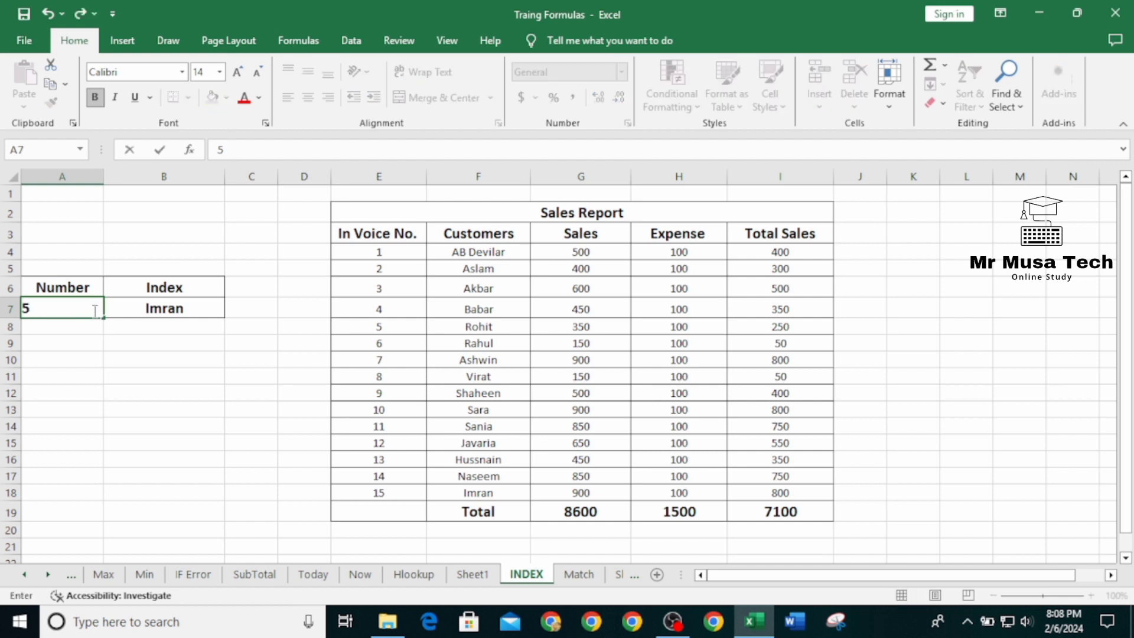
key(Return)
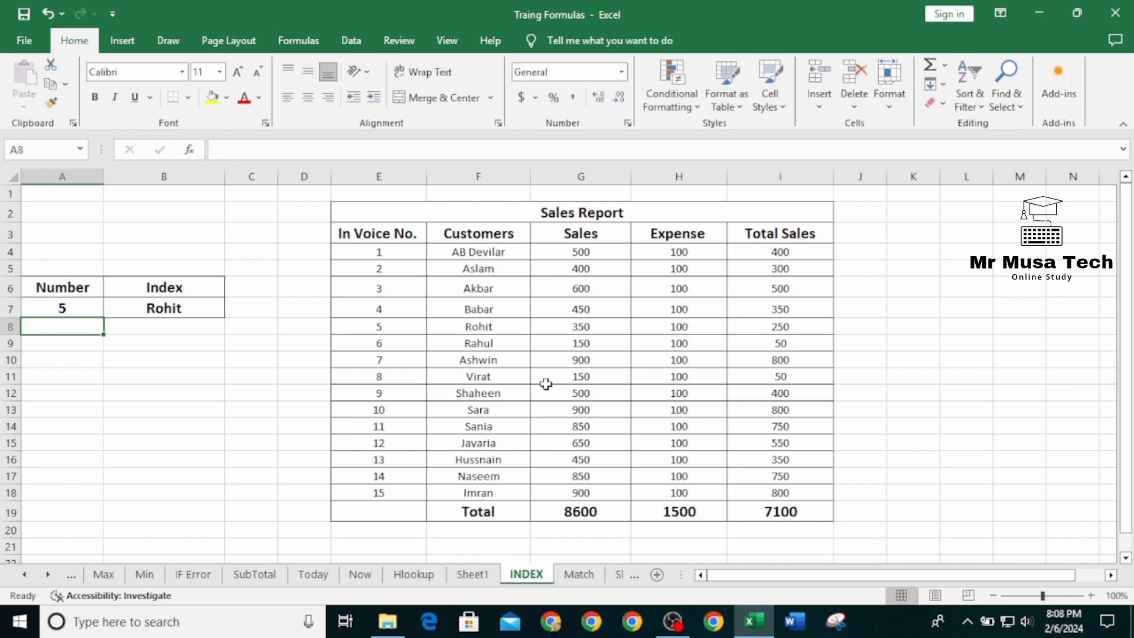
click(86, 308)
text(6)
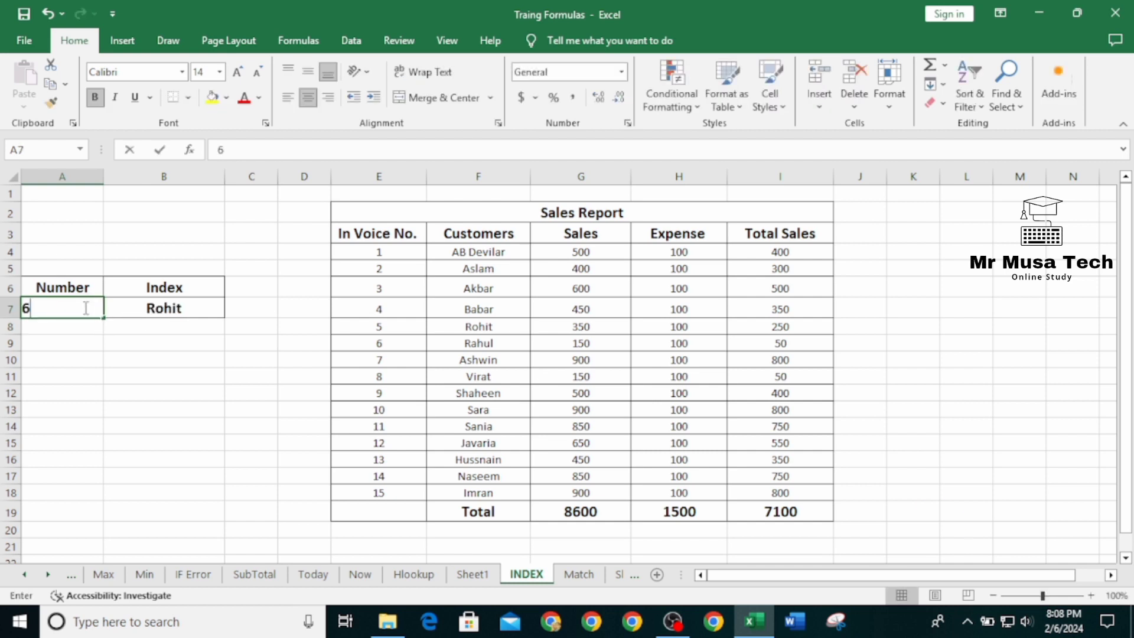
key(Return)
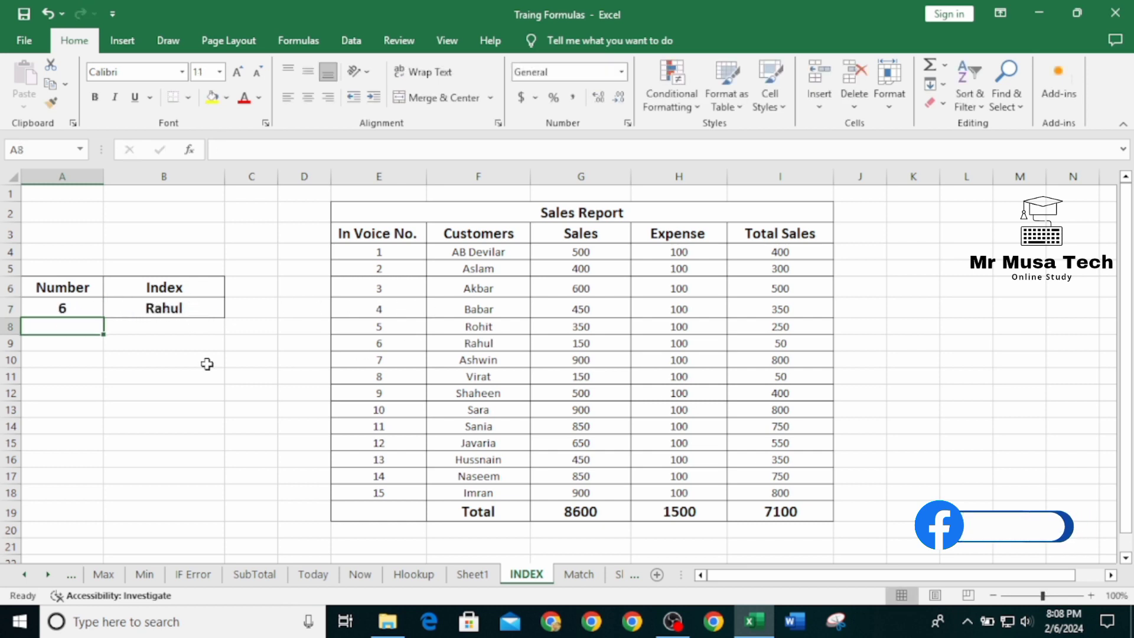
click(86, 307)
text(11)
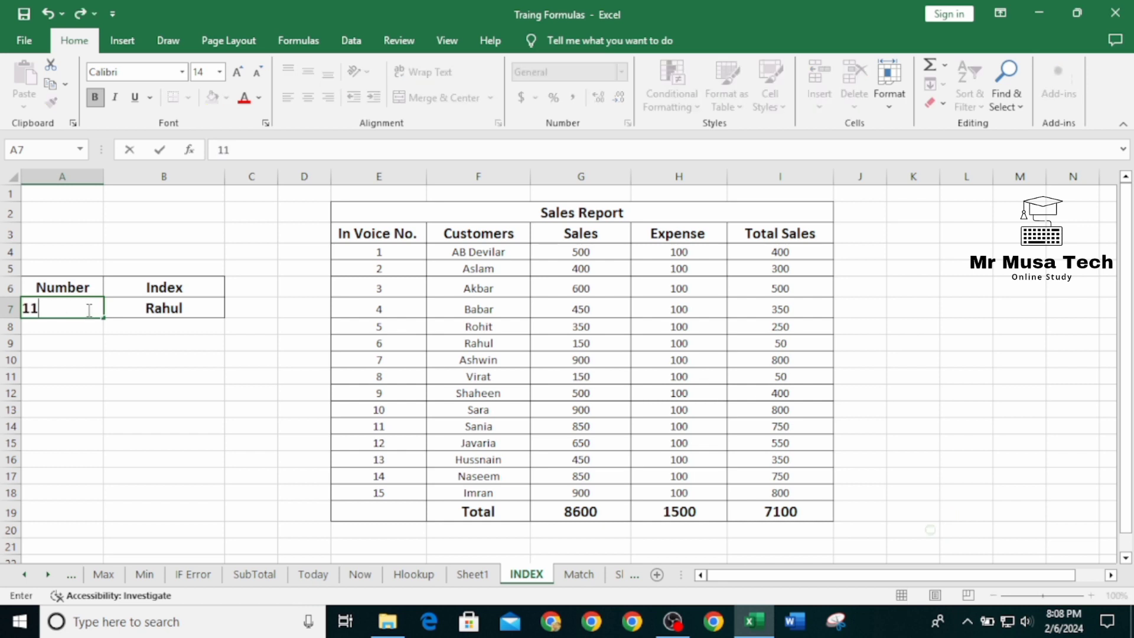
key(Return)
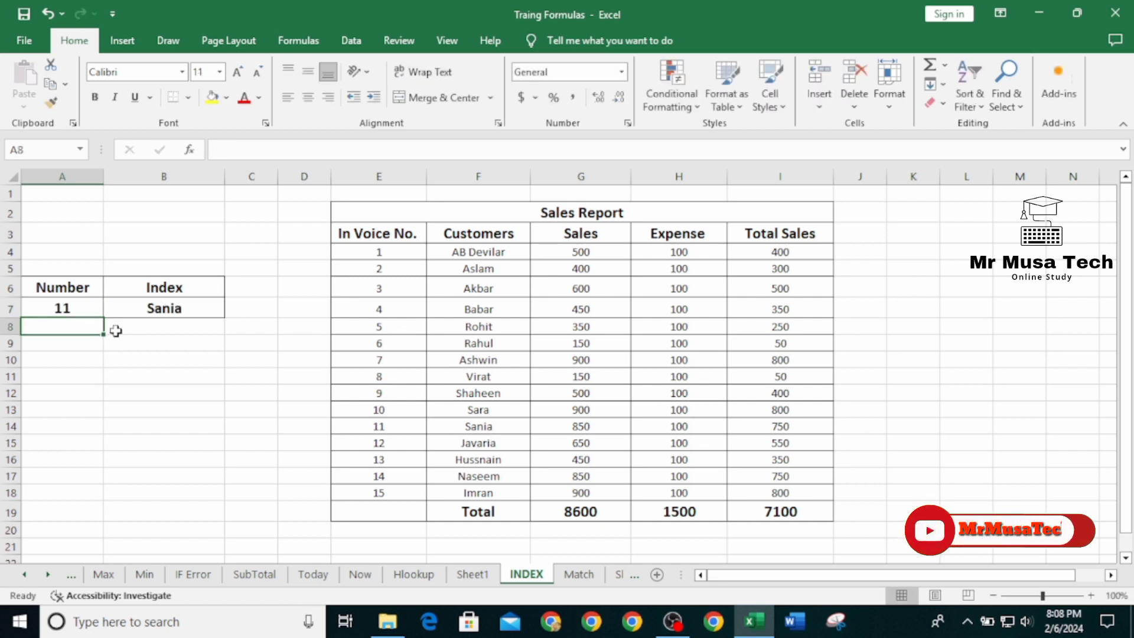
Step: Set the lookup number in A7 to 14 to test the INDEX formula
click(85, 310)
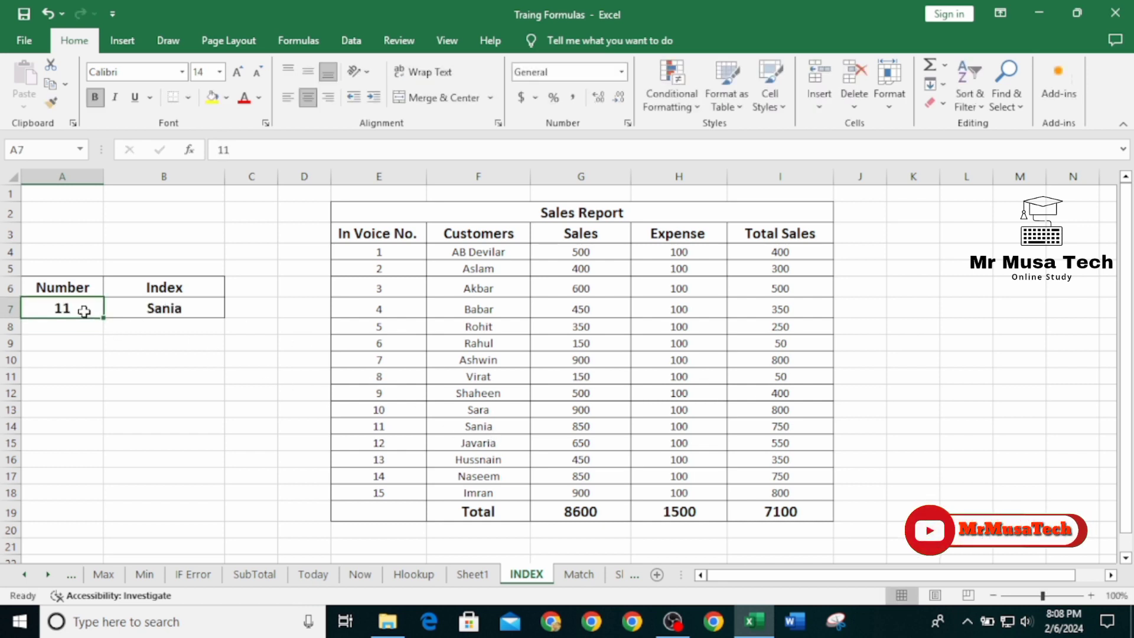
text(14)
key(Return)
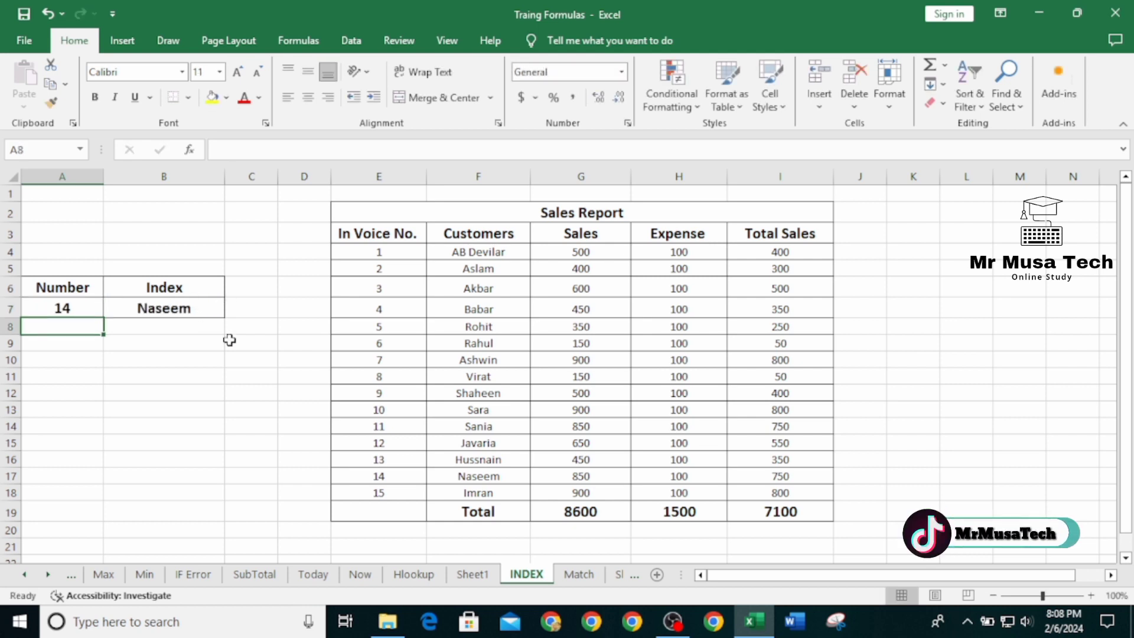
scroll(487, 410, down, 3)
scroll(490, 408, up, 3)
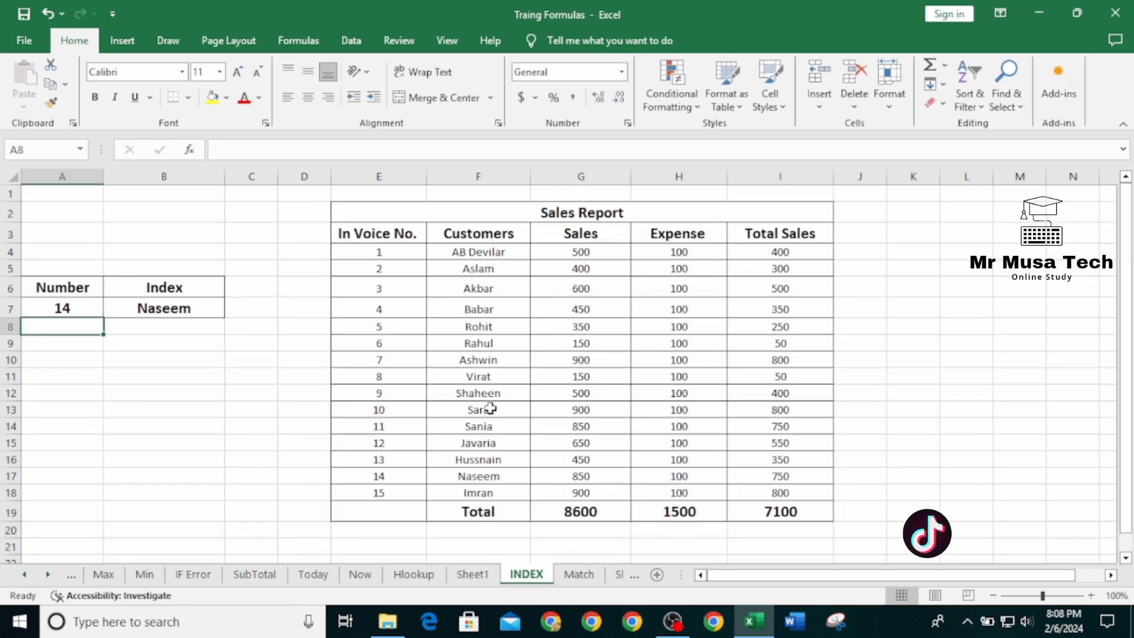
scroll(557, 352, down, 3)
scroll(582, 398, up, 3)
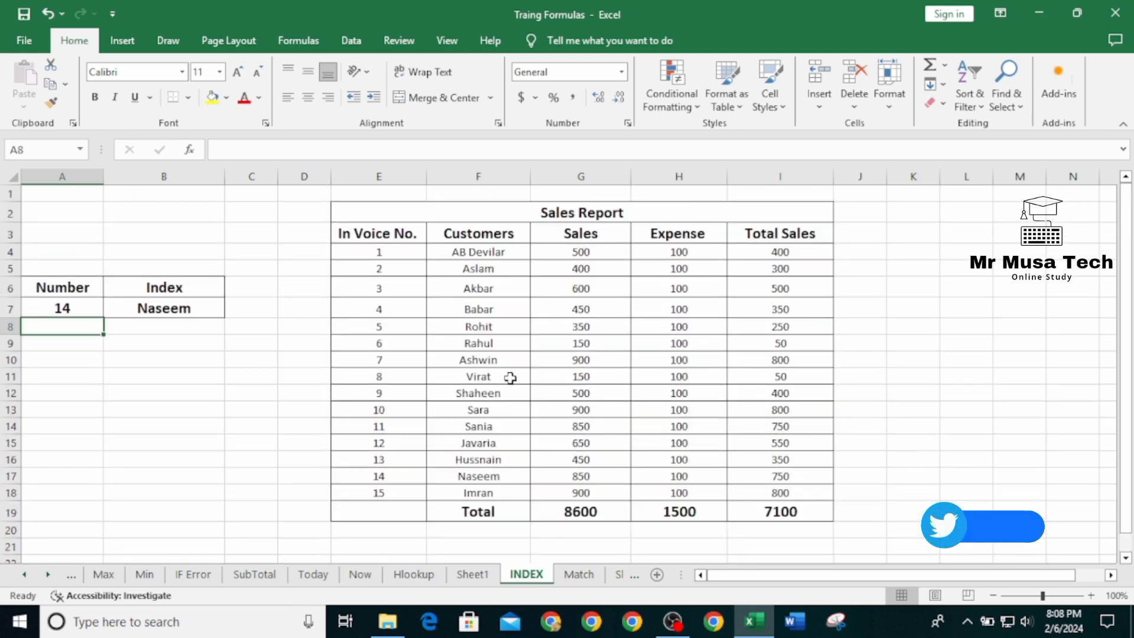
Step: Mark Index as done with Yes in C30 of the Formula List sheet
right_click(23, 573)
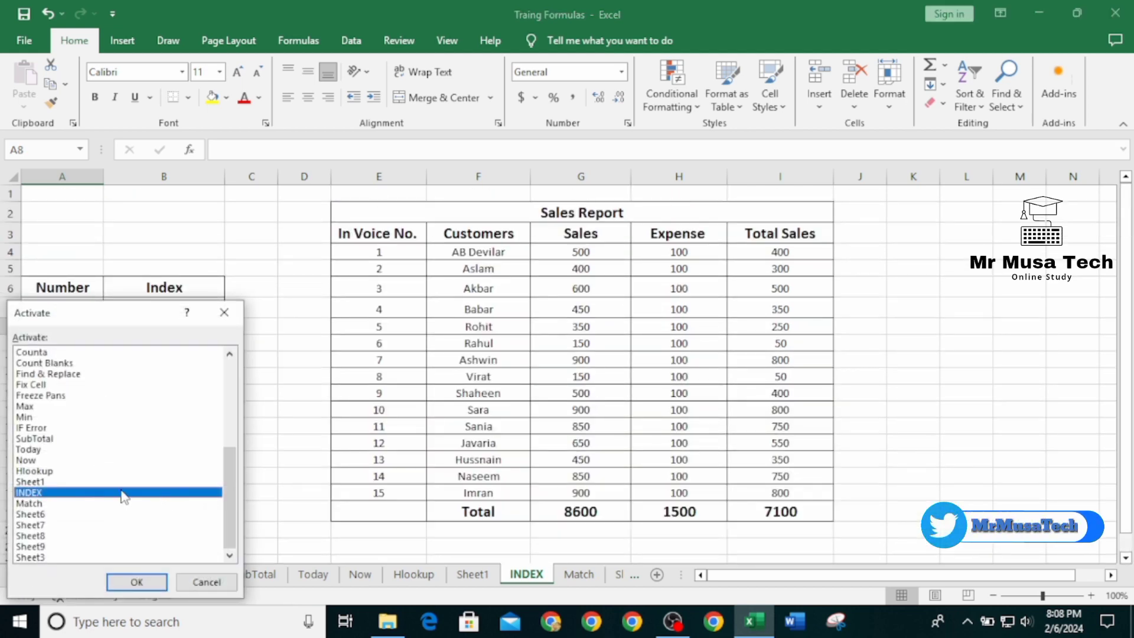
scroll(77, 467, up, 7)
click(65, 353)
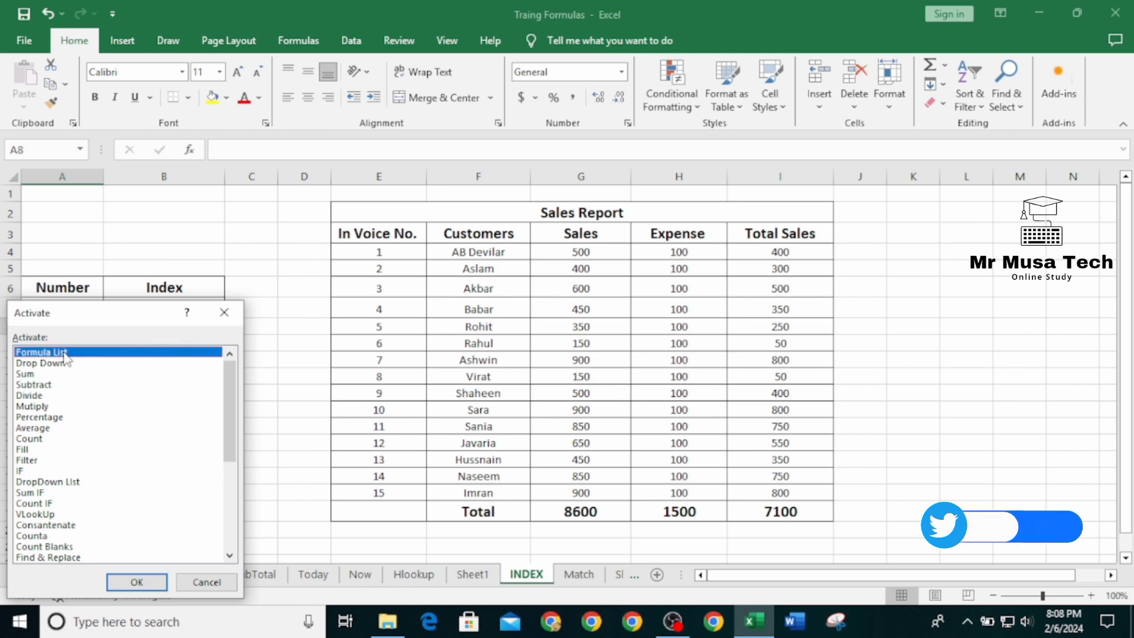
click(138, 582)
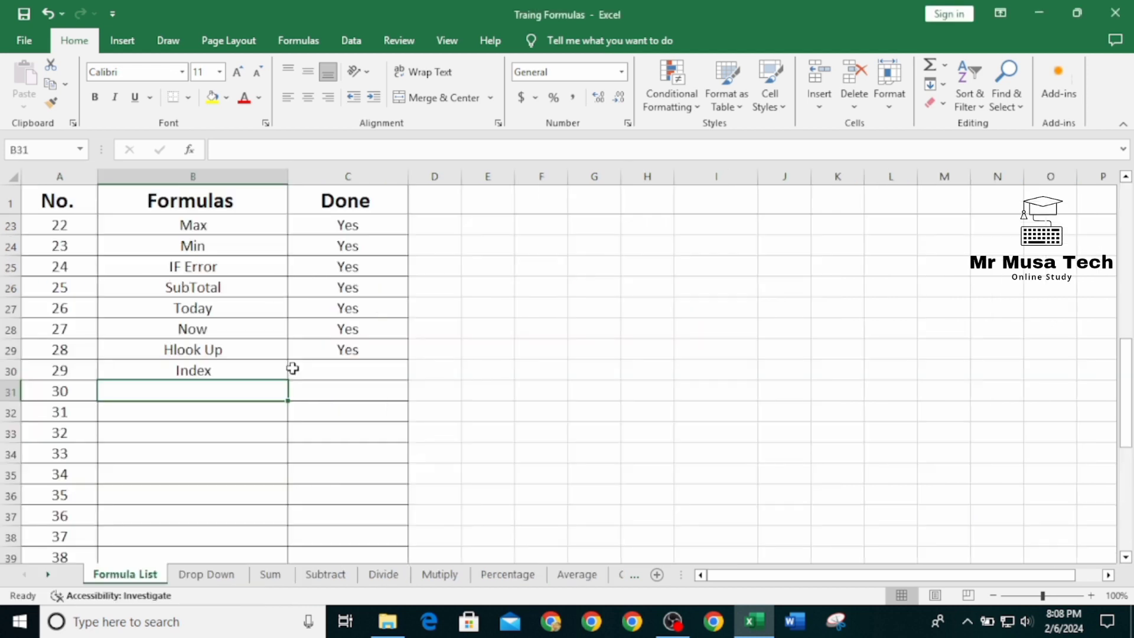
click(319, 370)
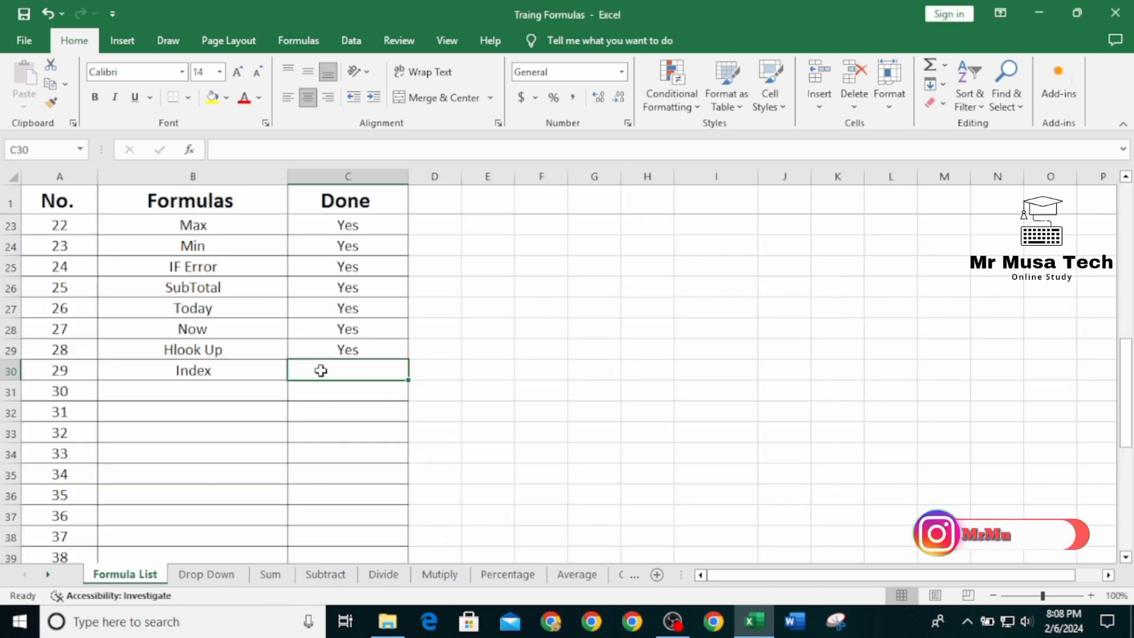
text(Yes)
Step: Add Match as formula number 30 in cell B31 of the formula list
click(251, 394)
text(Match)
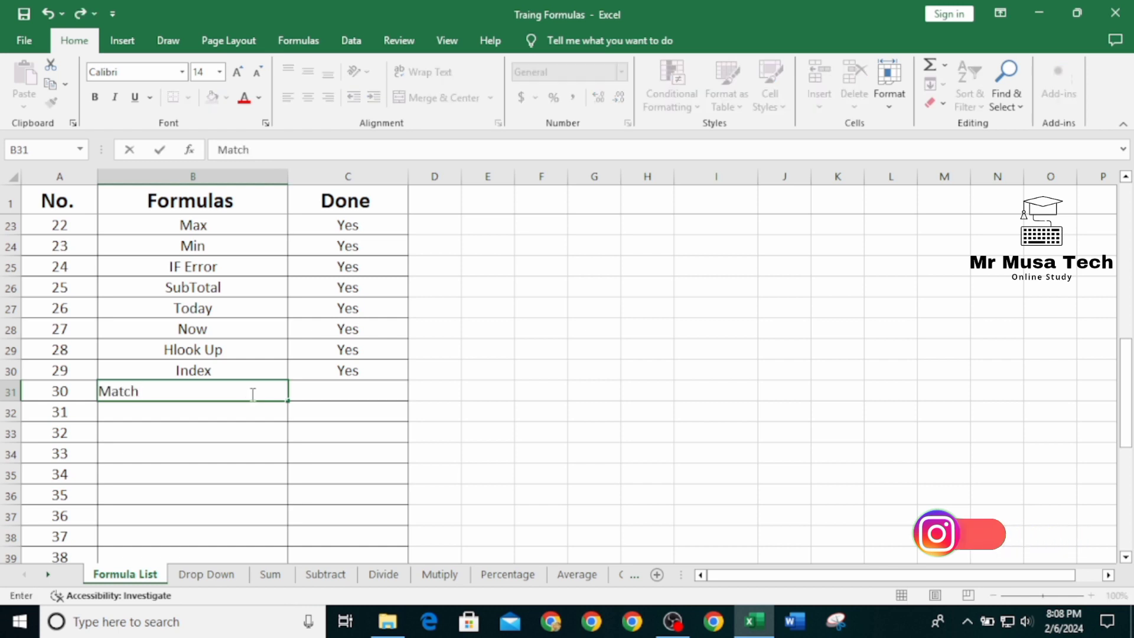
key(Return)
Step: On the Match worksheet, enter =MATCH(A7,F4:F18,0) in B7 to find a customer's position by exact match
right_click(47, 574)
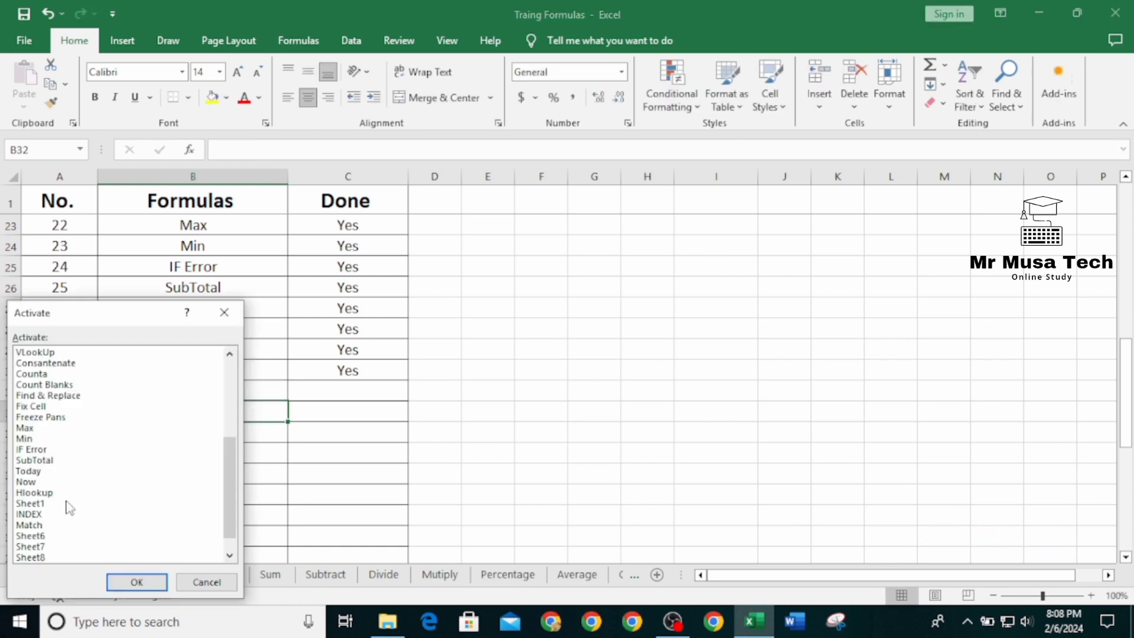
scroll(69, 491, down, 1)
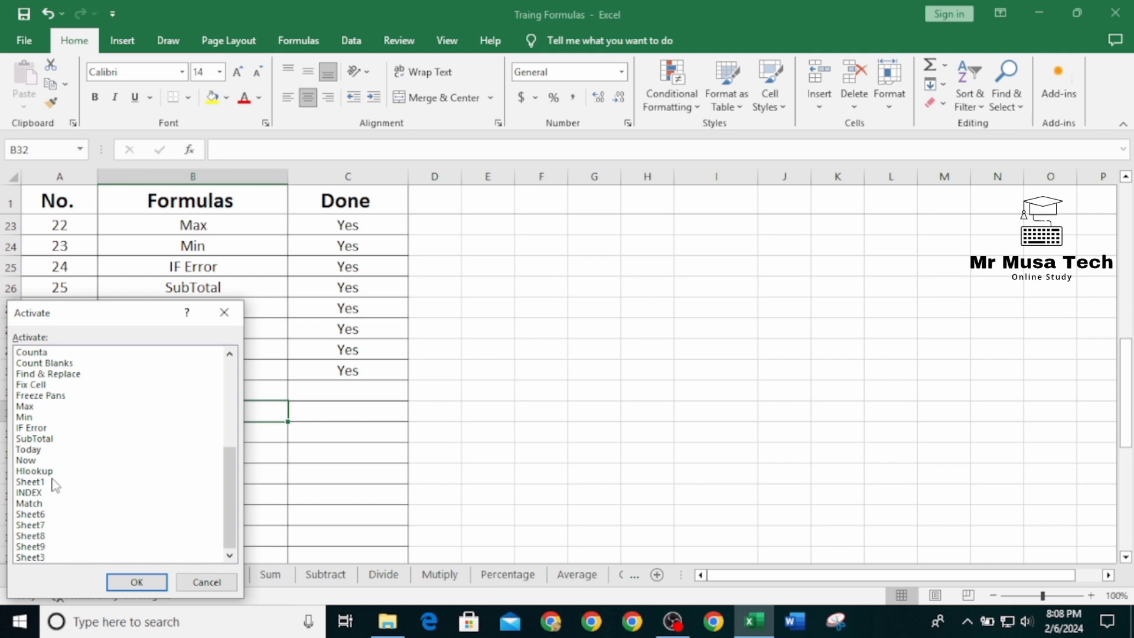
double_click(30, 503)
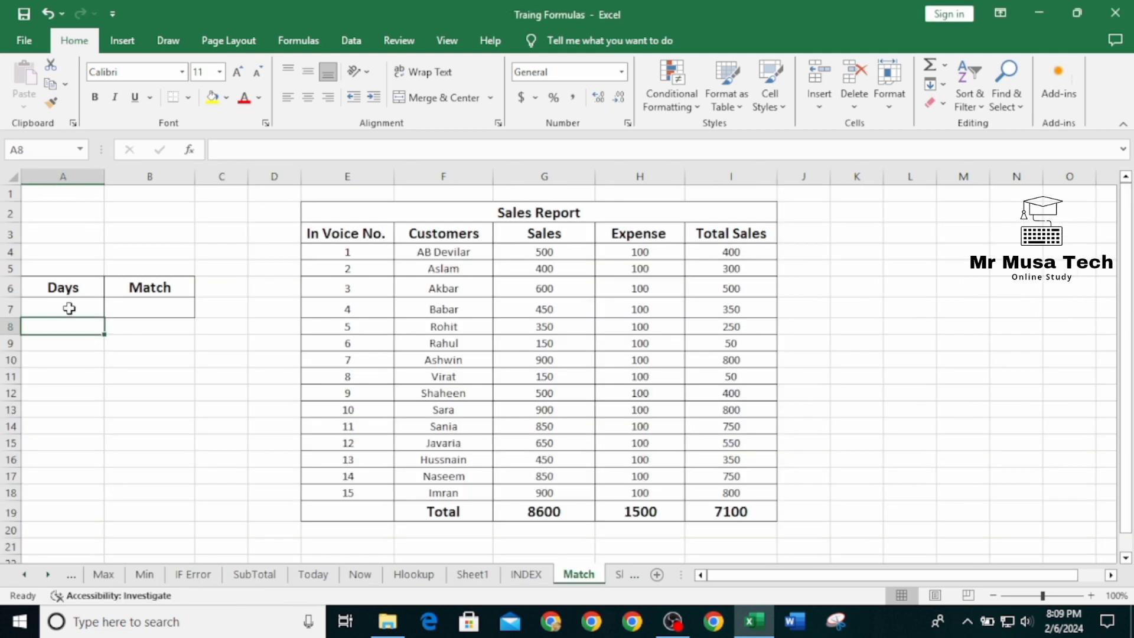
click(144, 308)
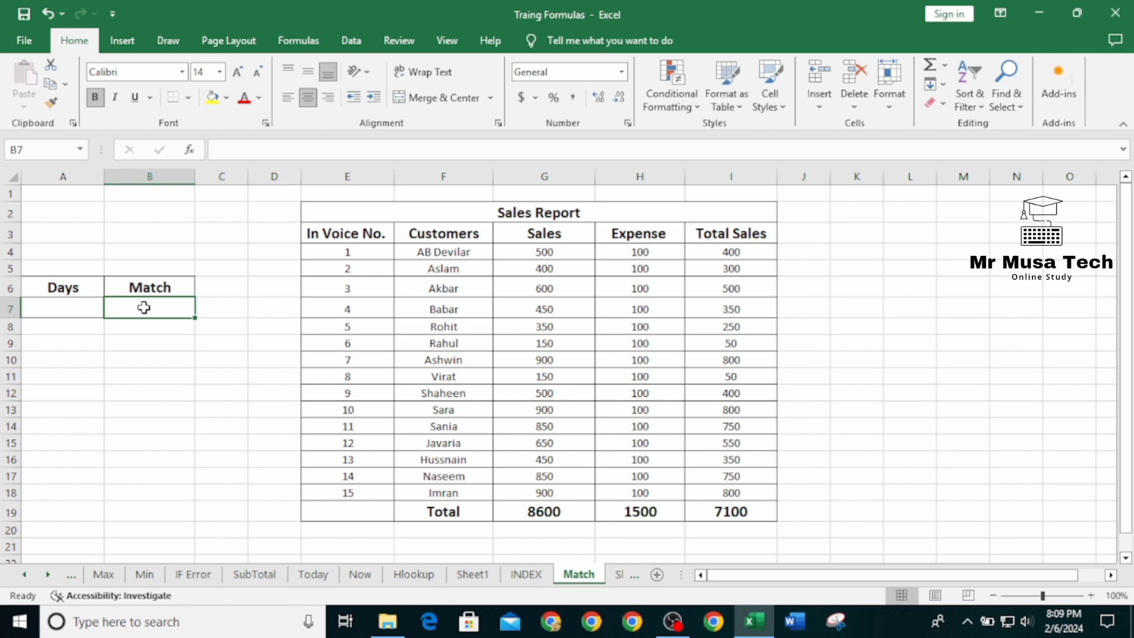
text(=MATCH()
click(86, 312)
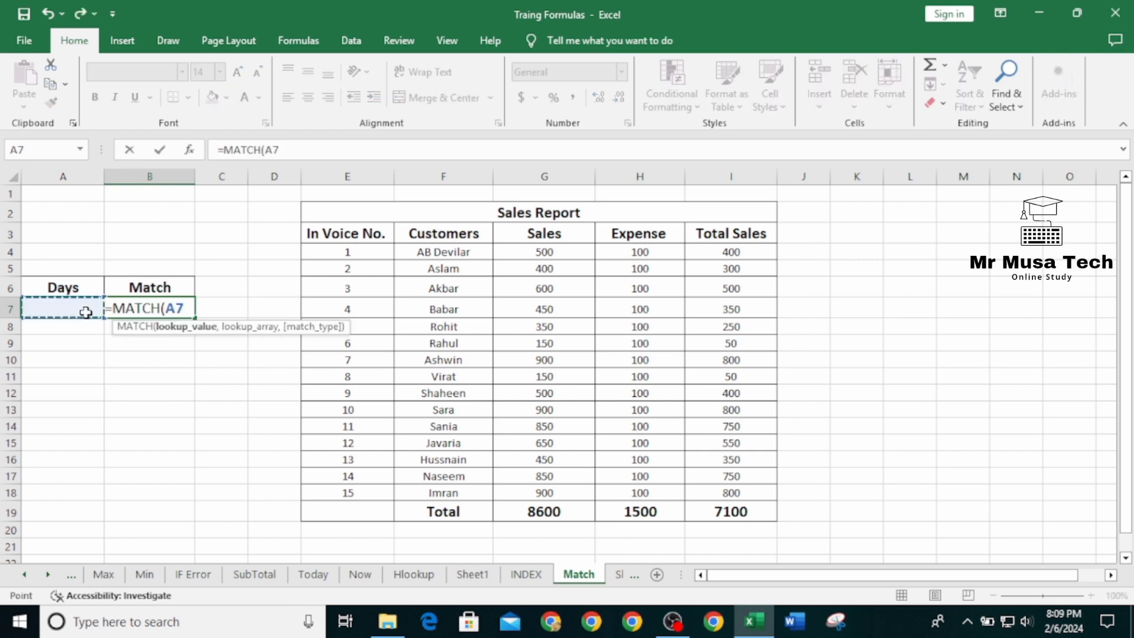
text(,)
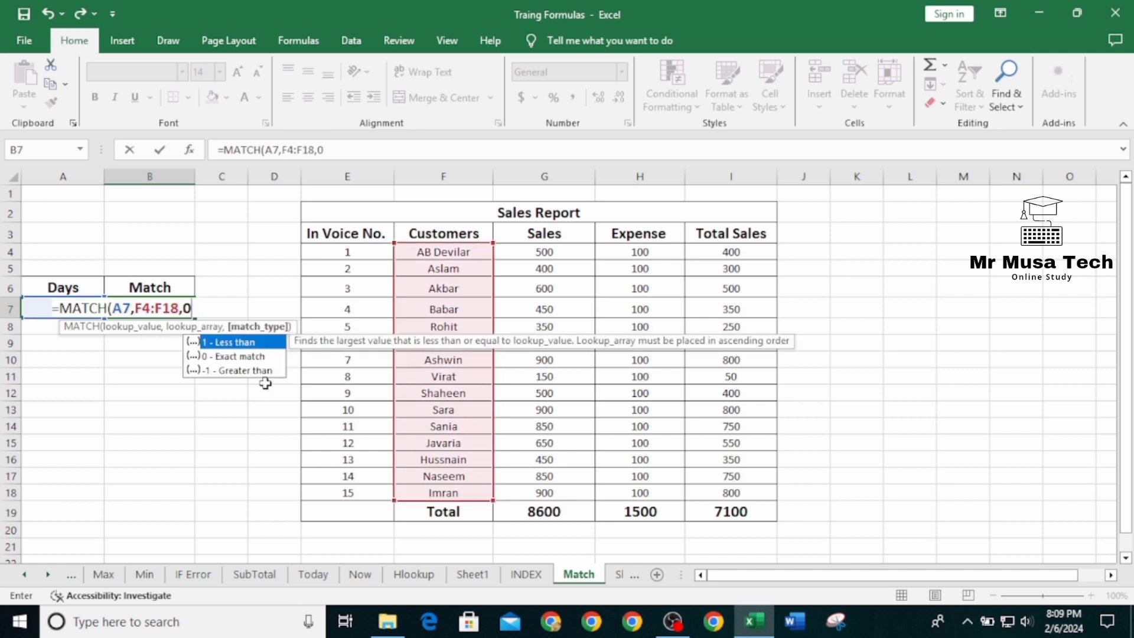
key(Return)
Step: Enter the name of the customer with invoice number 3 in A7 to test the MATCH formula
click(83, 307)
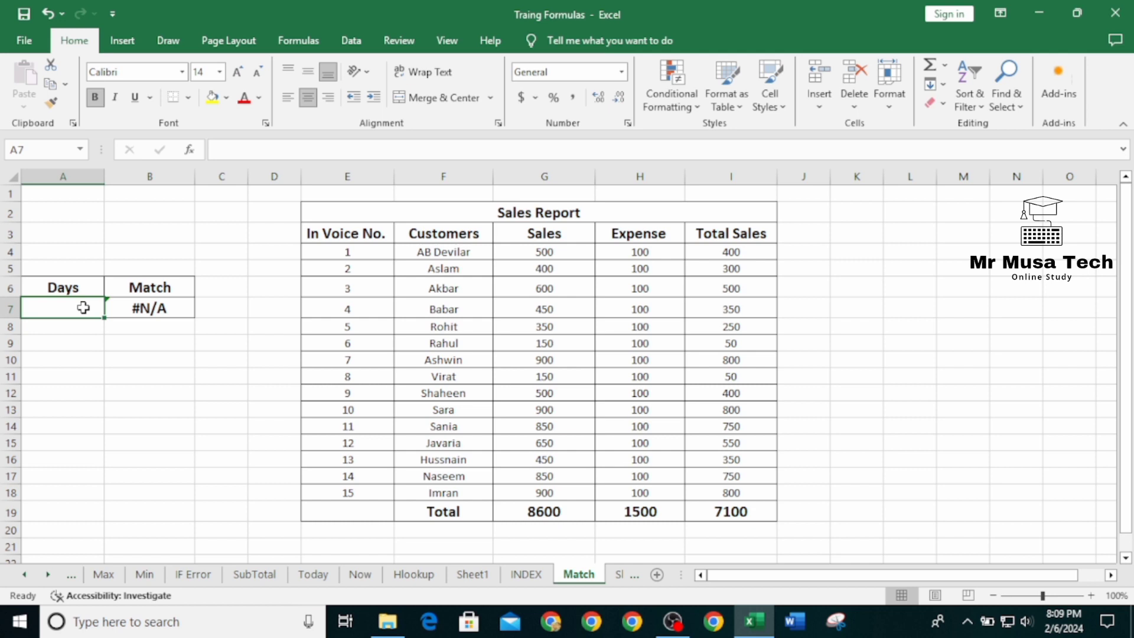
text(Akbar)
key(Return)
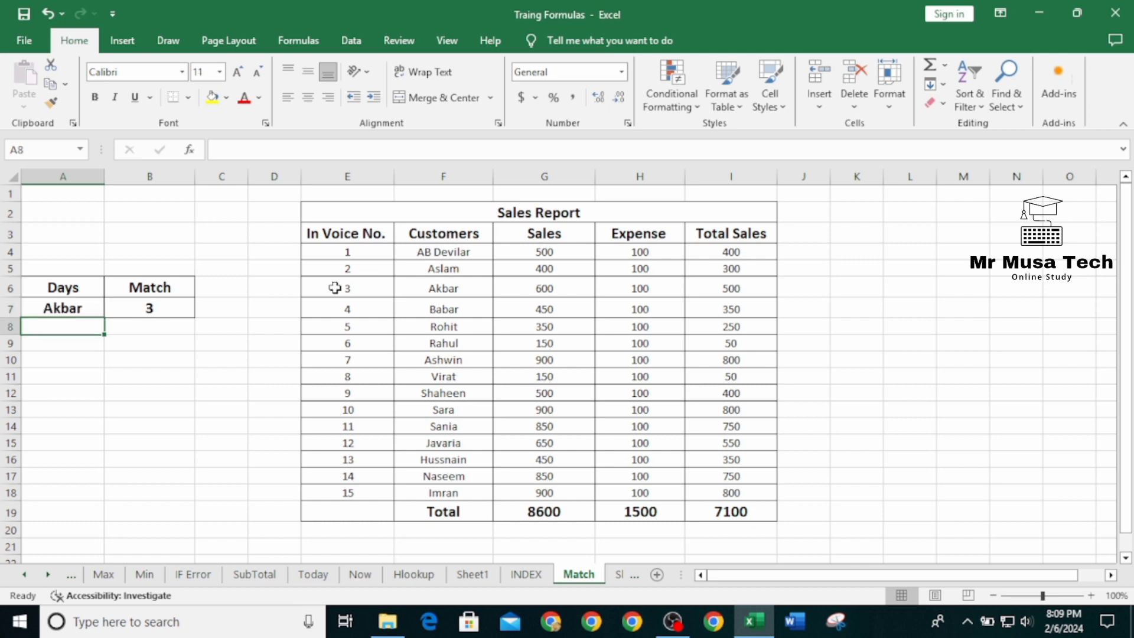
Step: Test the MATCH formula by entering the name of the customer with invoice number 11 in A7
click(86, 307)
text(Sania)
key(Return)
Step: Replace the lookup name in A7 with the customer whose invoice number is 15
click(93, 308)
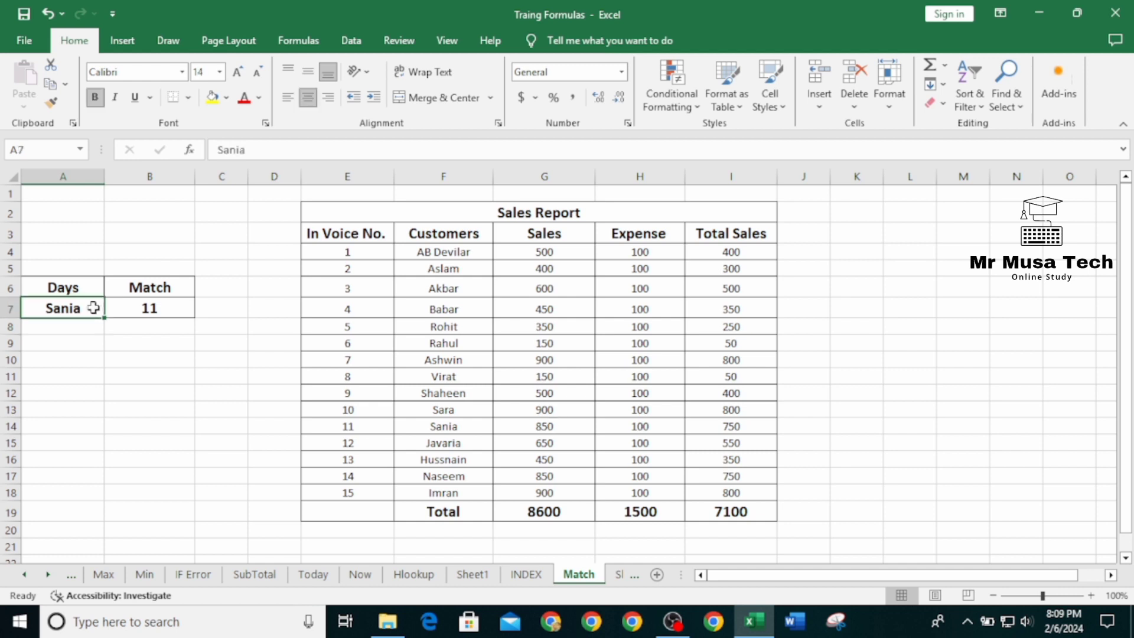
text(O)
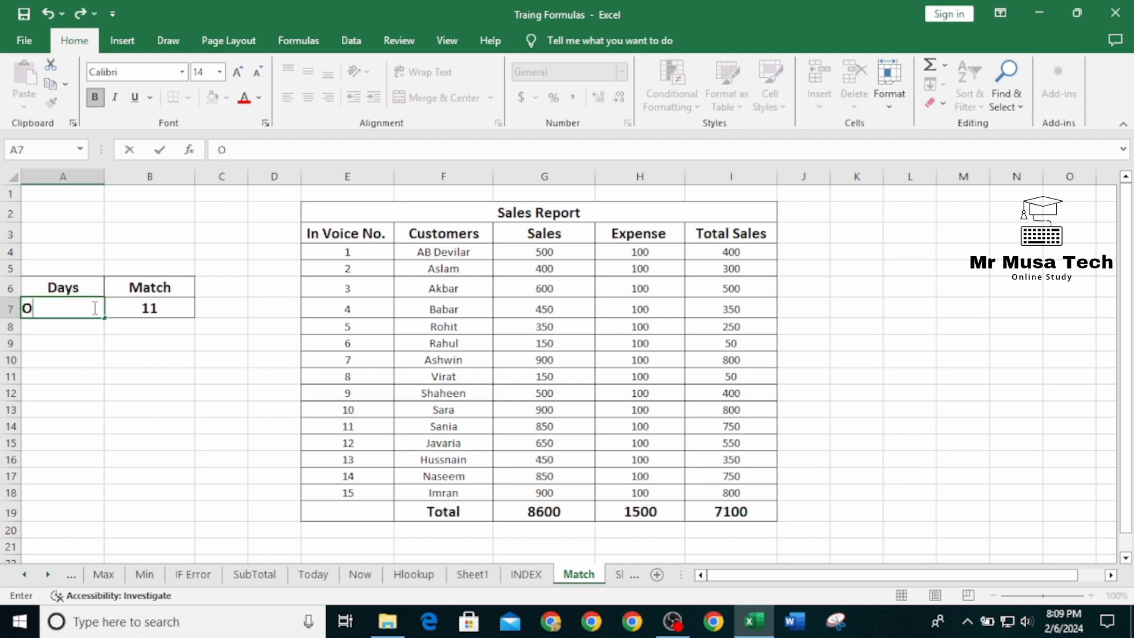
text(mran)
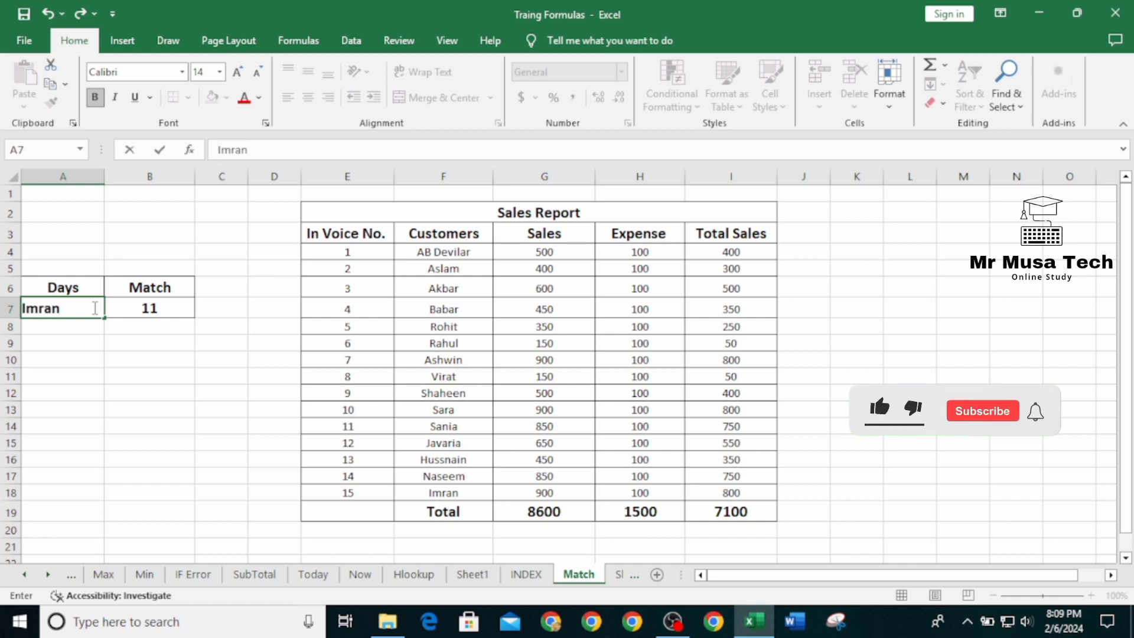
key(Return)
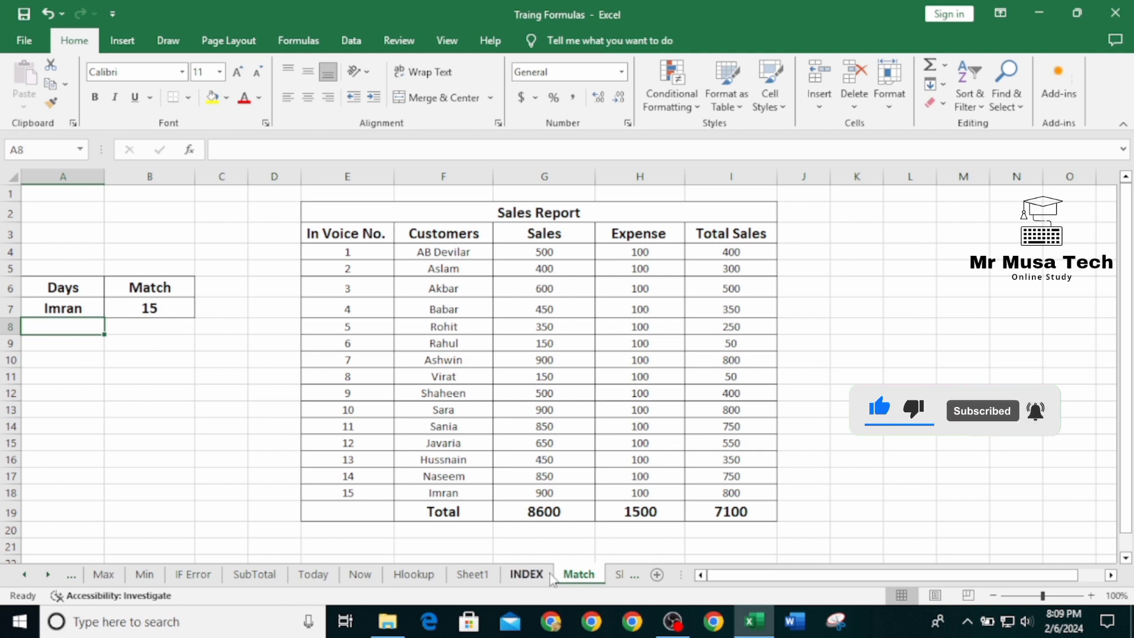
click(526, 574)
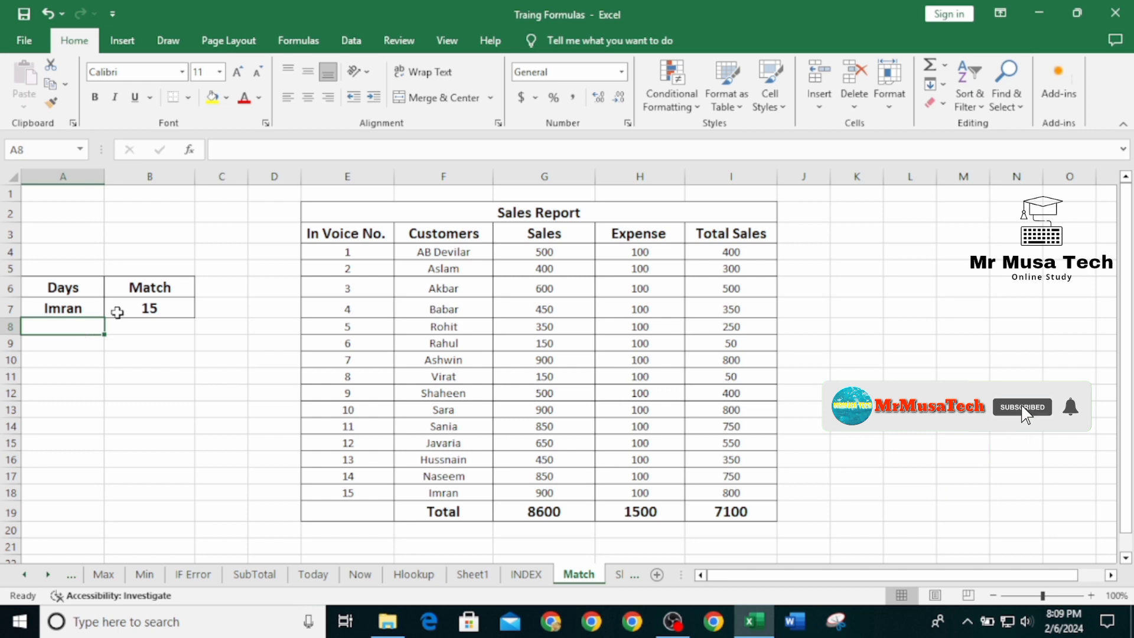
Step: Enter the name of the customer with invoice number 14 in A7 and compare the result with the INDEX worksheet
click(93, 307)
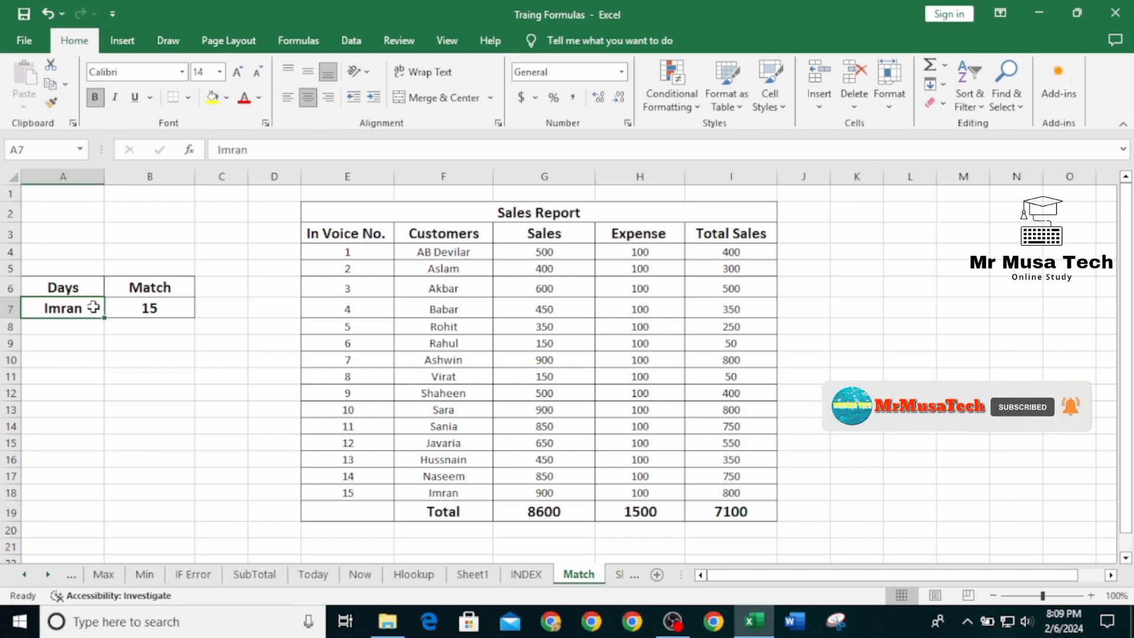
text(Naseem)
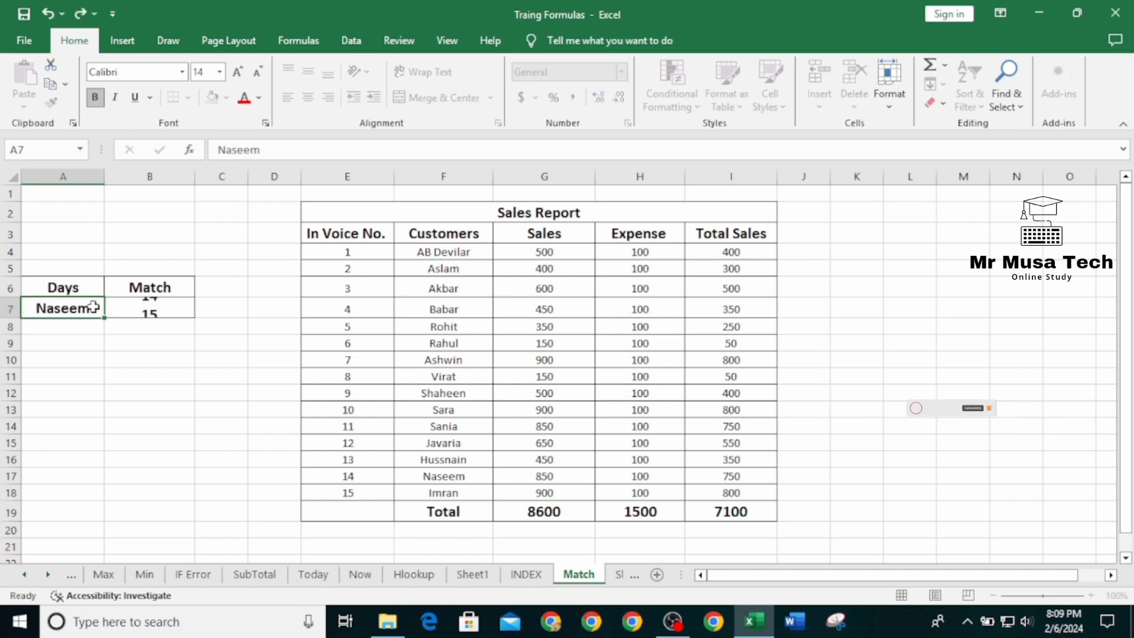
key(Return)
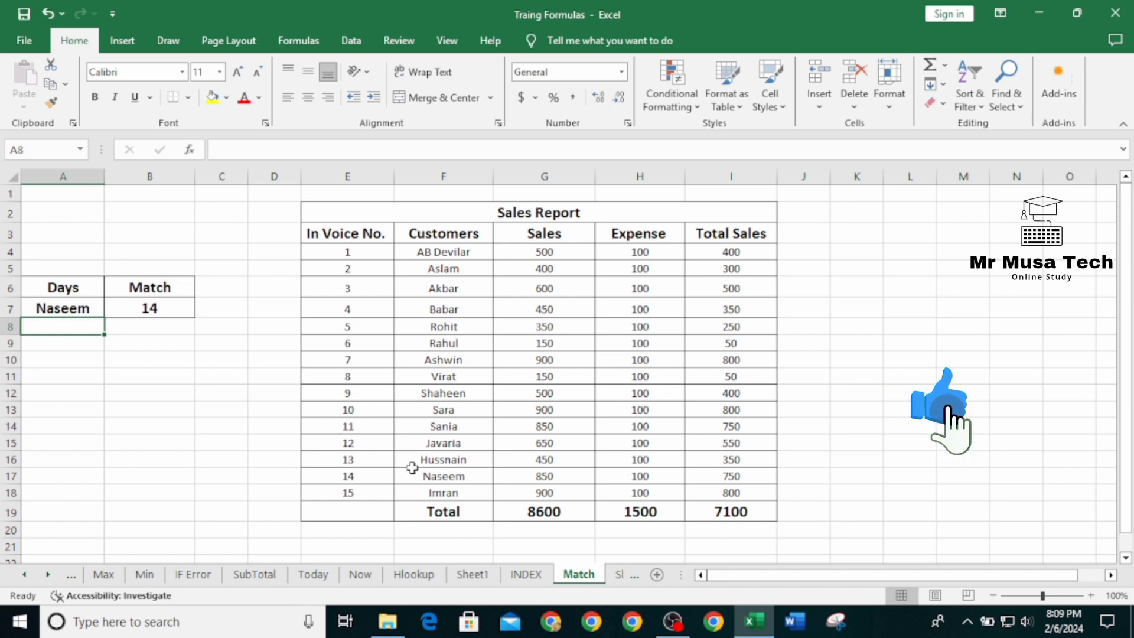
click(526, 574)
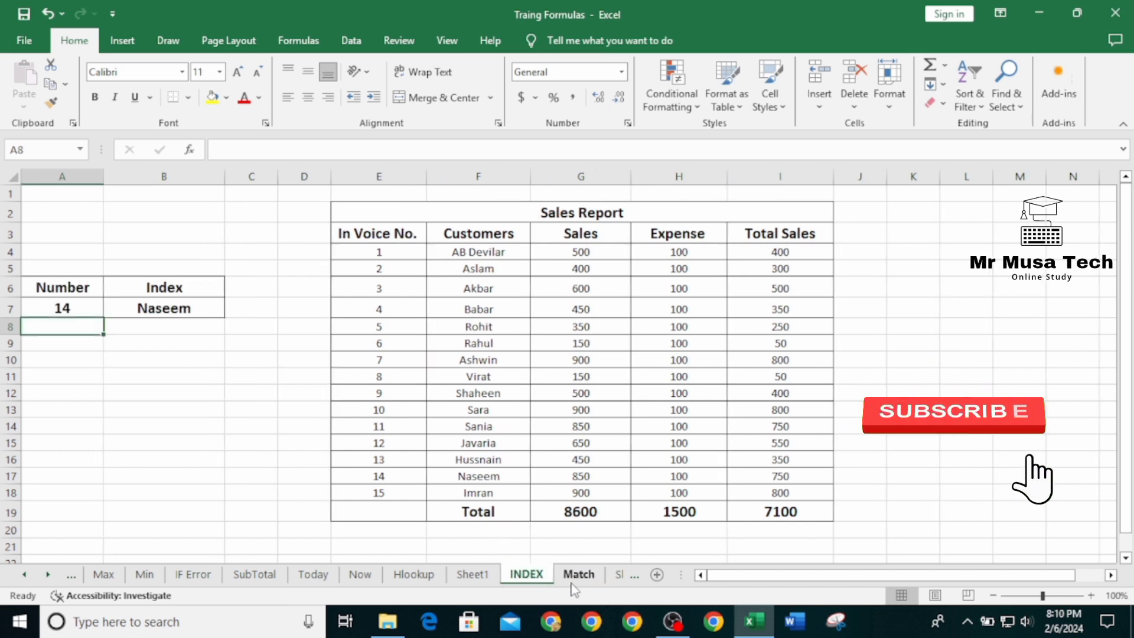
click(578, 574)
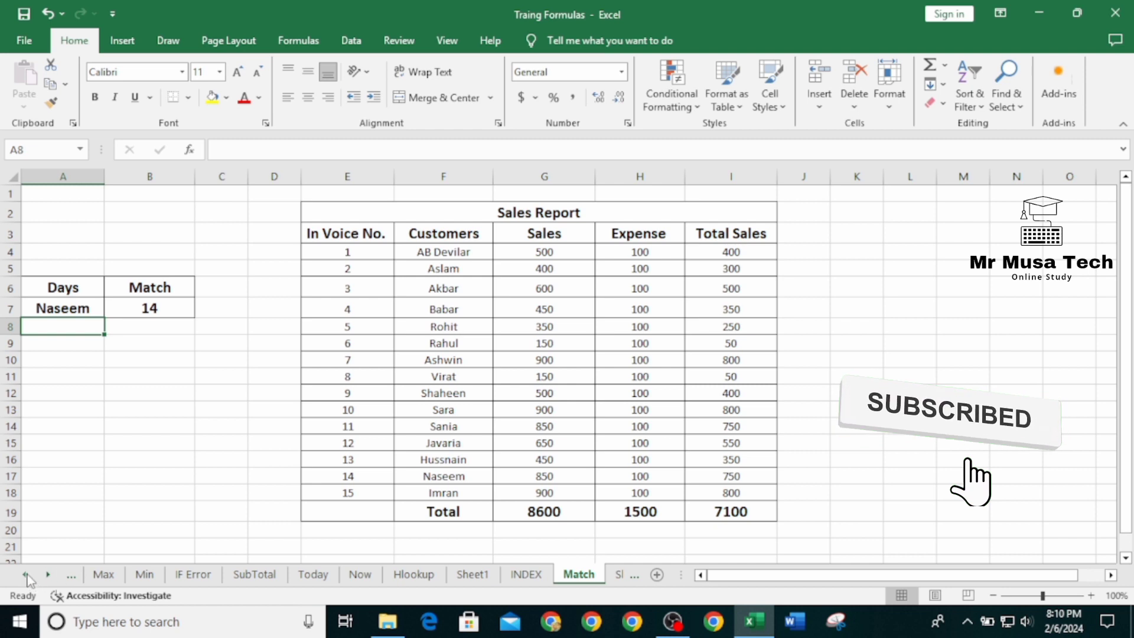
Step: Mark Match as done with Yes in C31 of the Formula List sheet
right_click(48, 575)
scroll(91, 474, up, 6)
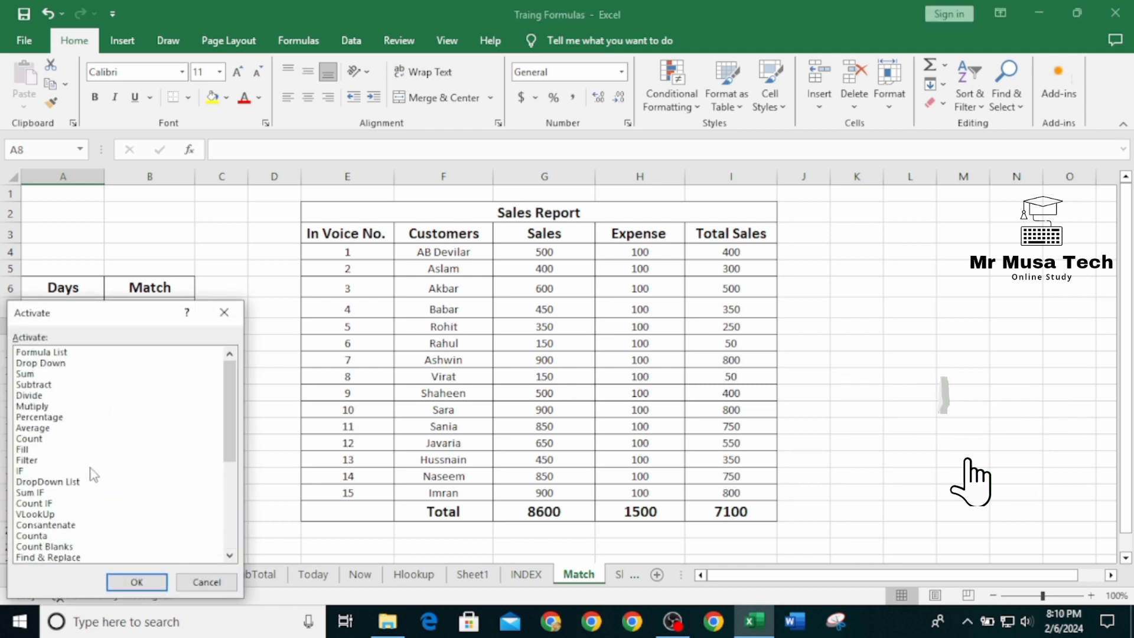
click(50, 353)
click(125, 587)
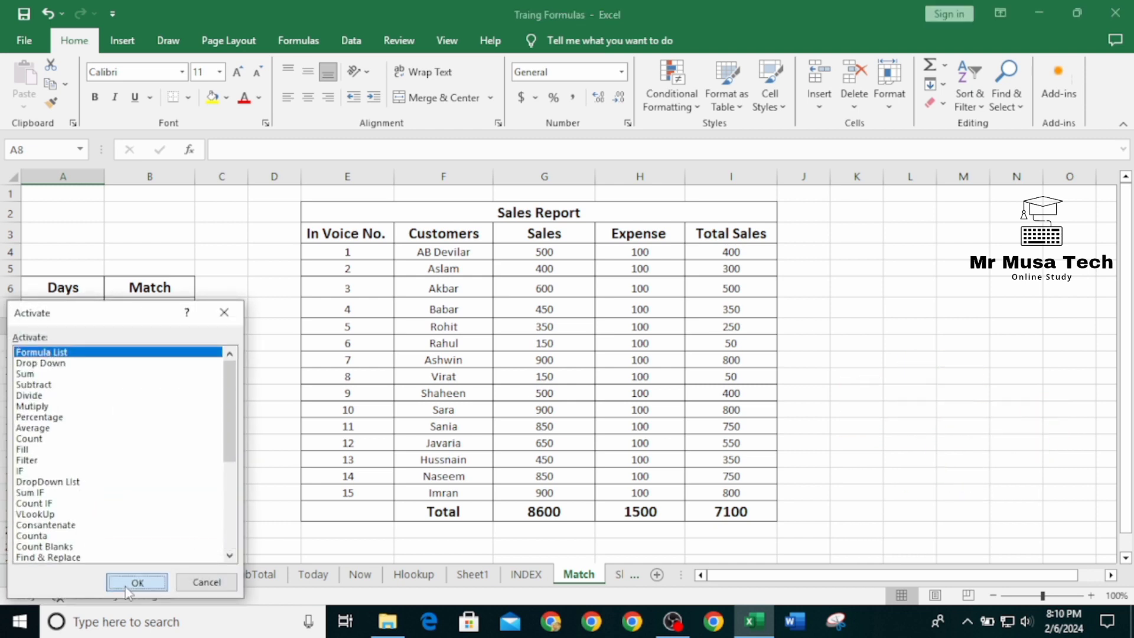
click(348, 391)
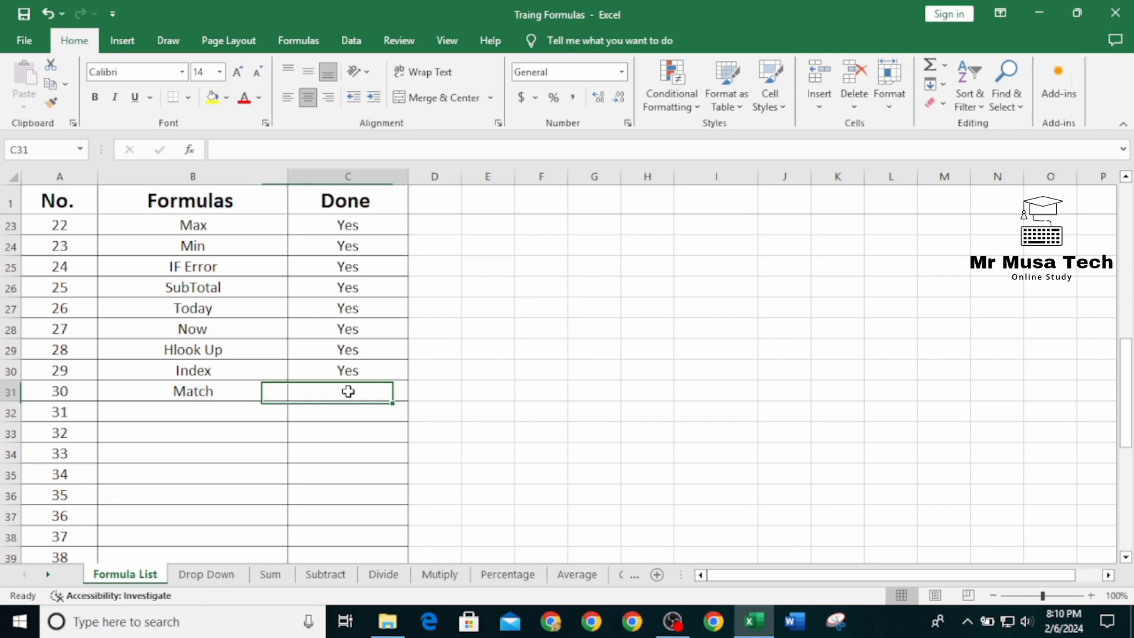
text(Yes)
Step: Add Left and Right as formulas number 31 and 32 in cells B32 and B33 of the formula list
click(281, 409)
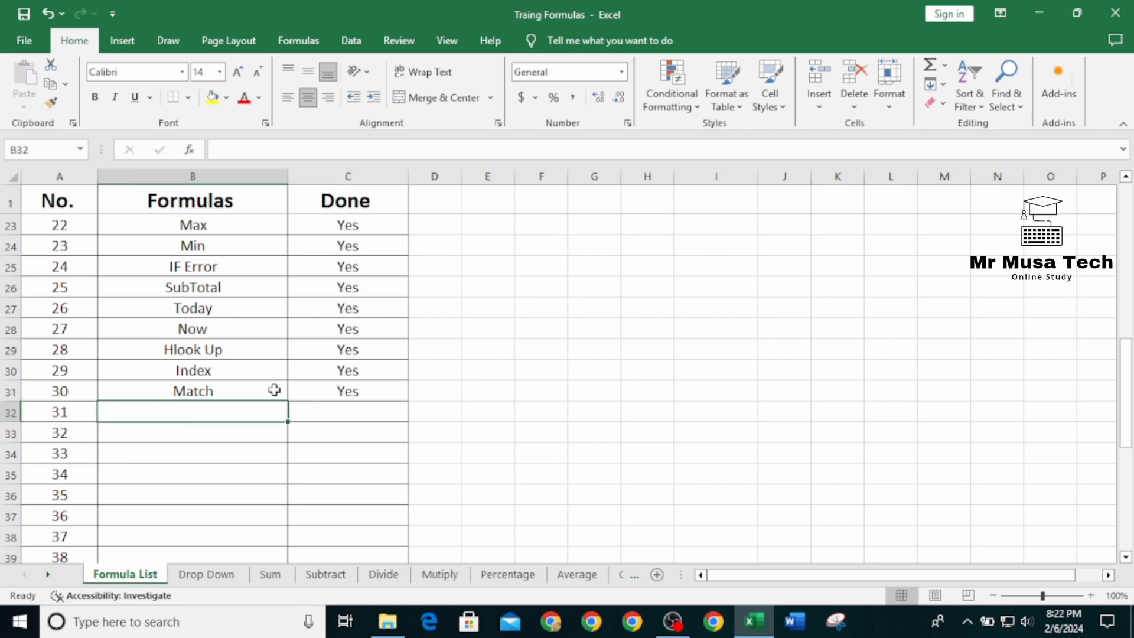
scroll(298, 401, up, 2)
scroll(301, 403, down, 2)
text(R)
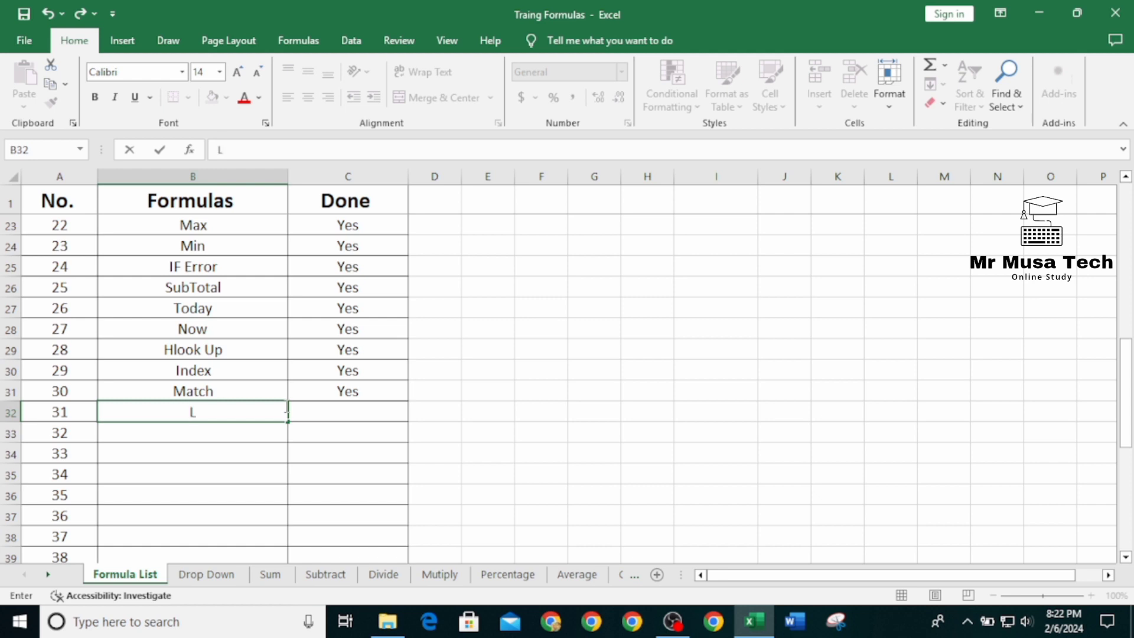
key(Return)
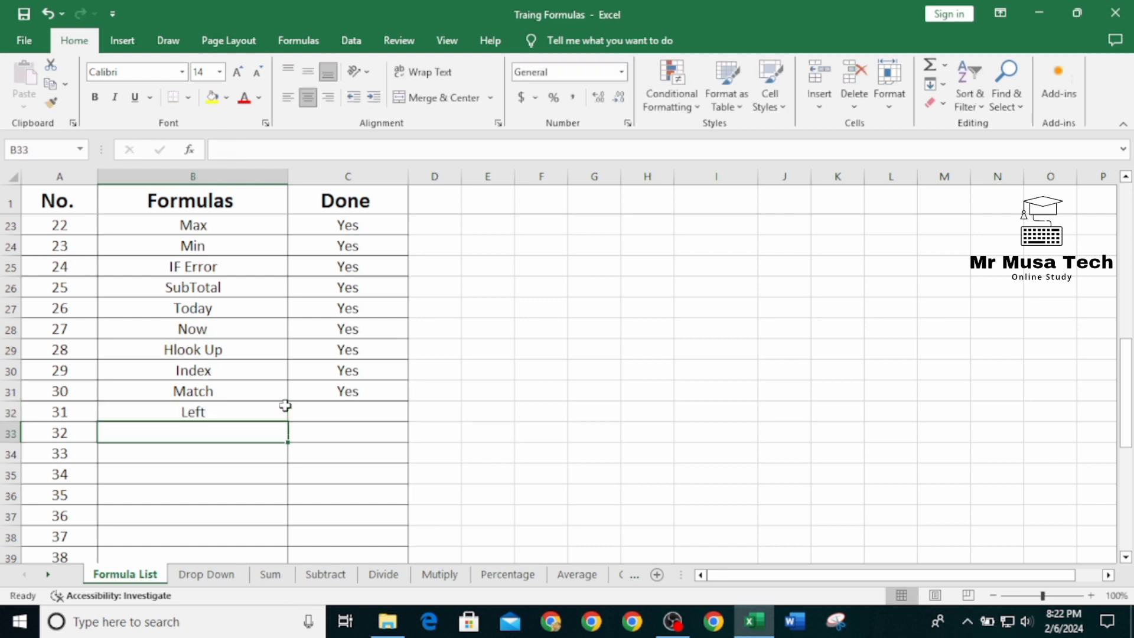
text(Rig)
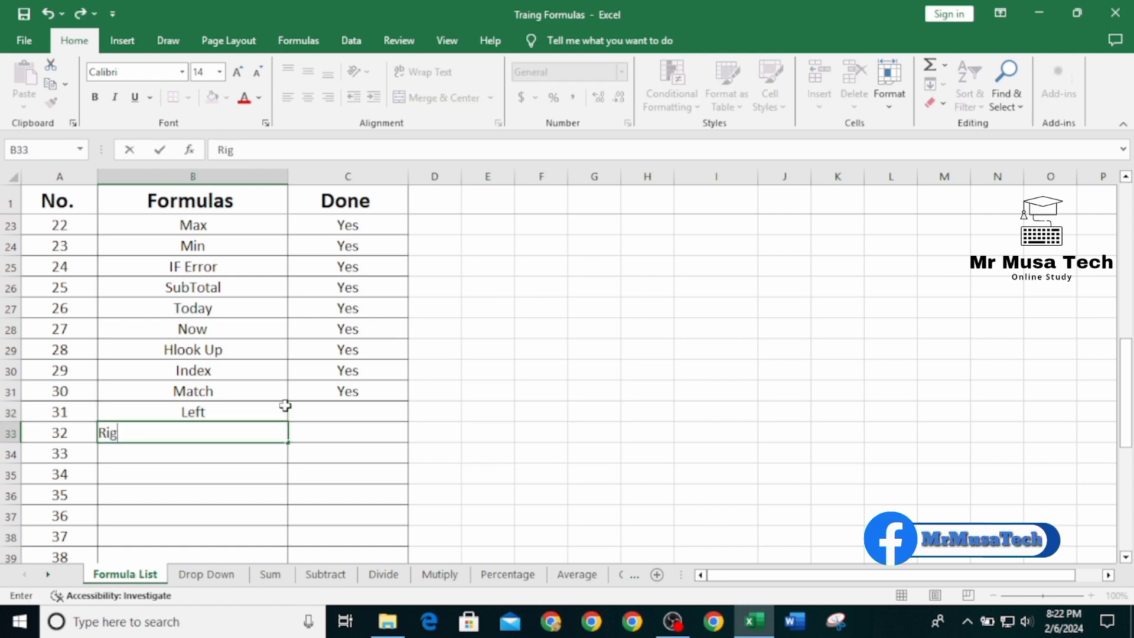
text(t)
key(BackSpace)
text(ht)
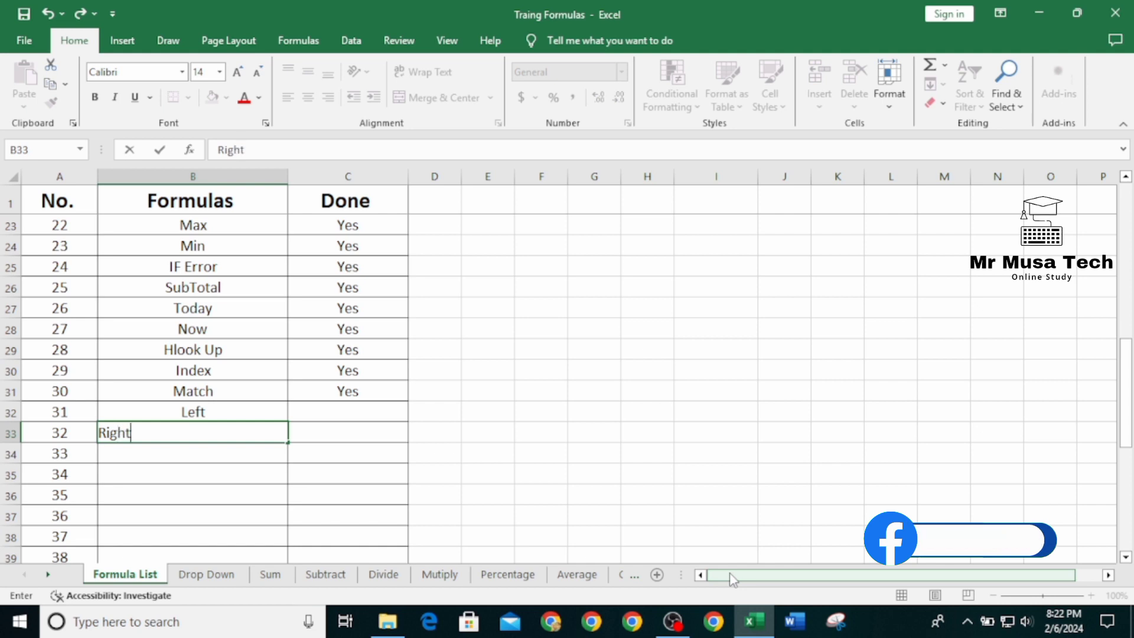
key(Return)
Step: Review entry 16, Concantenate, in the formula list and inspect the Full Name formula in D3 of the Consantenate worksheet
scroll(252, 550, up, 7)
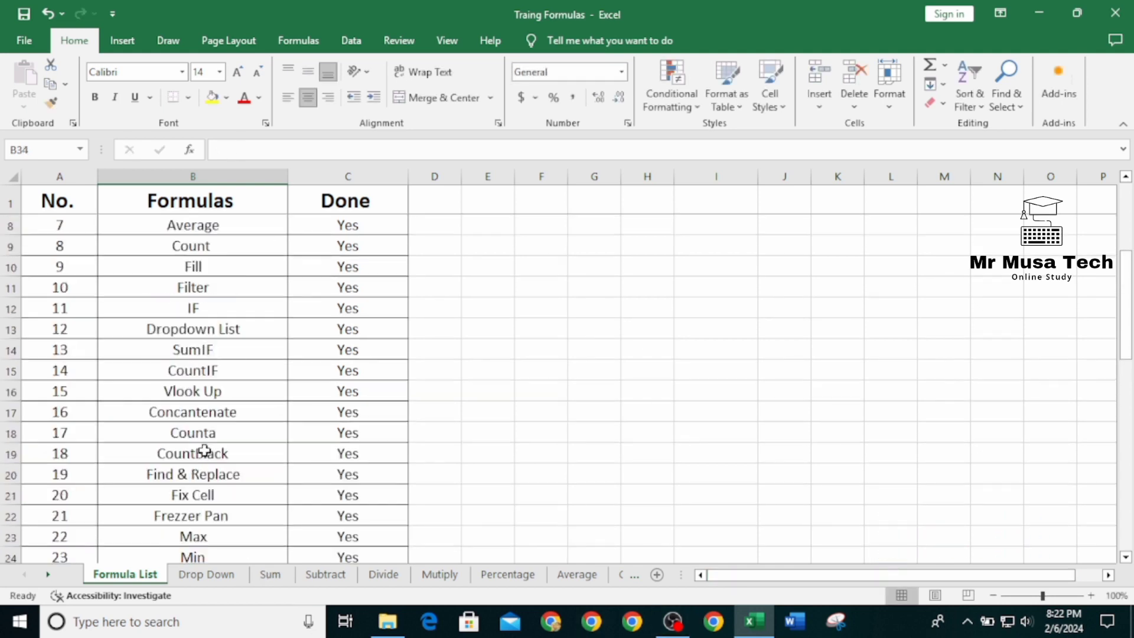
scroll(249, 402, down, 2)
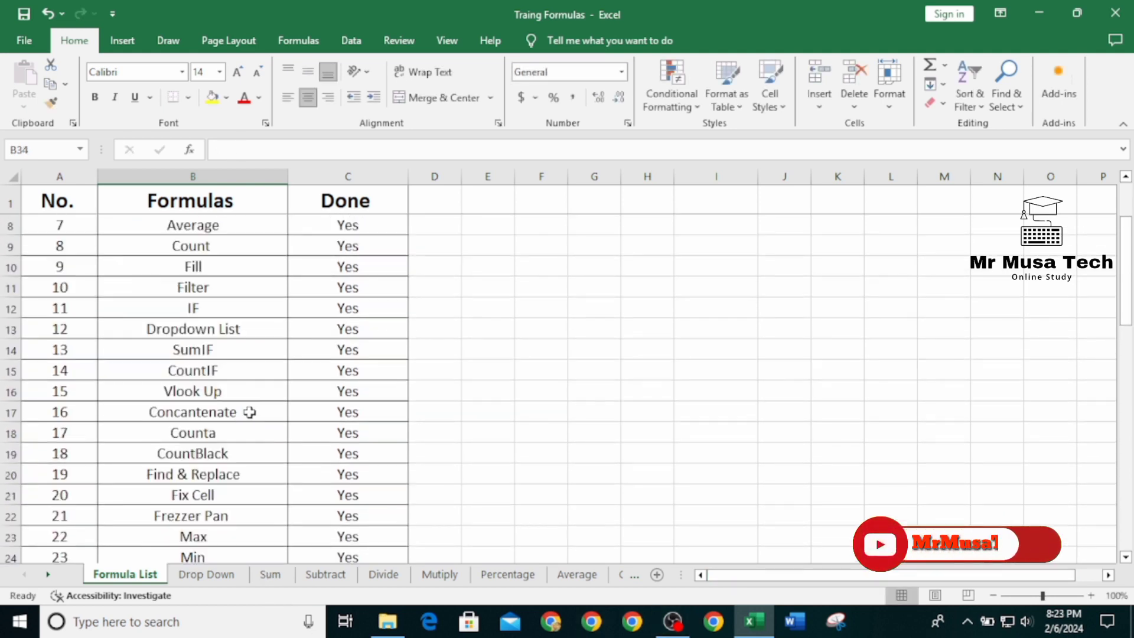
click(83, 420)
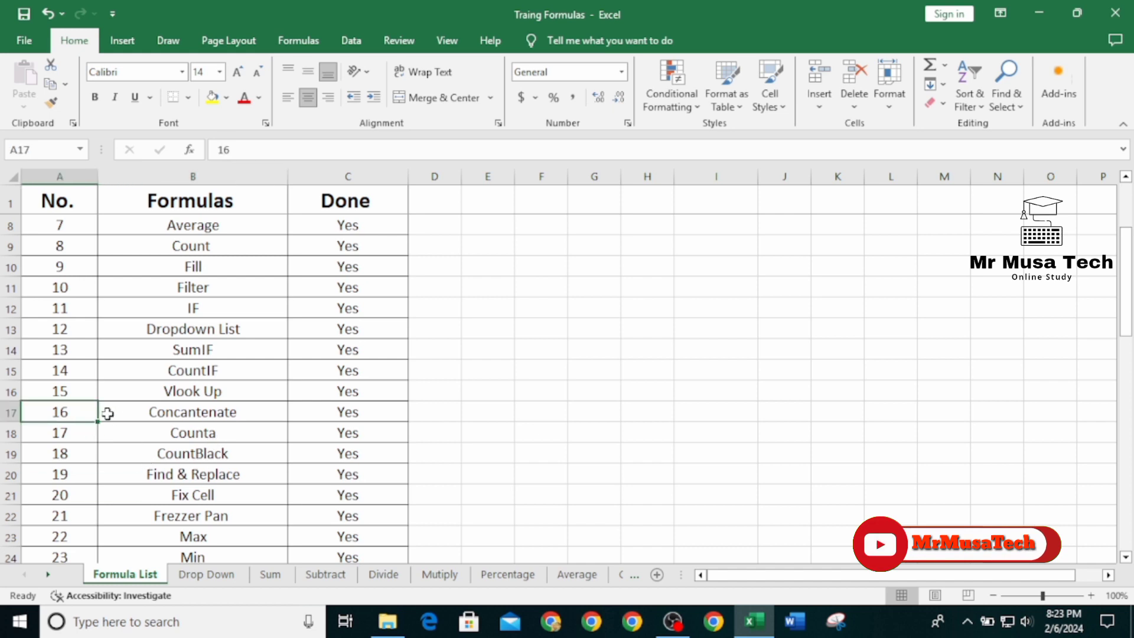
click(126, 415)
scroll(177, 440, down, 3)
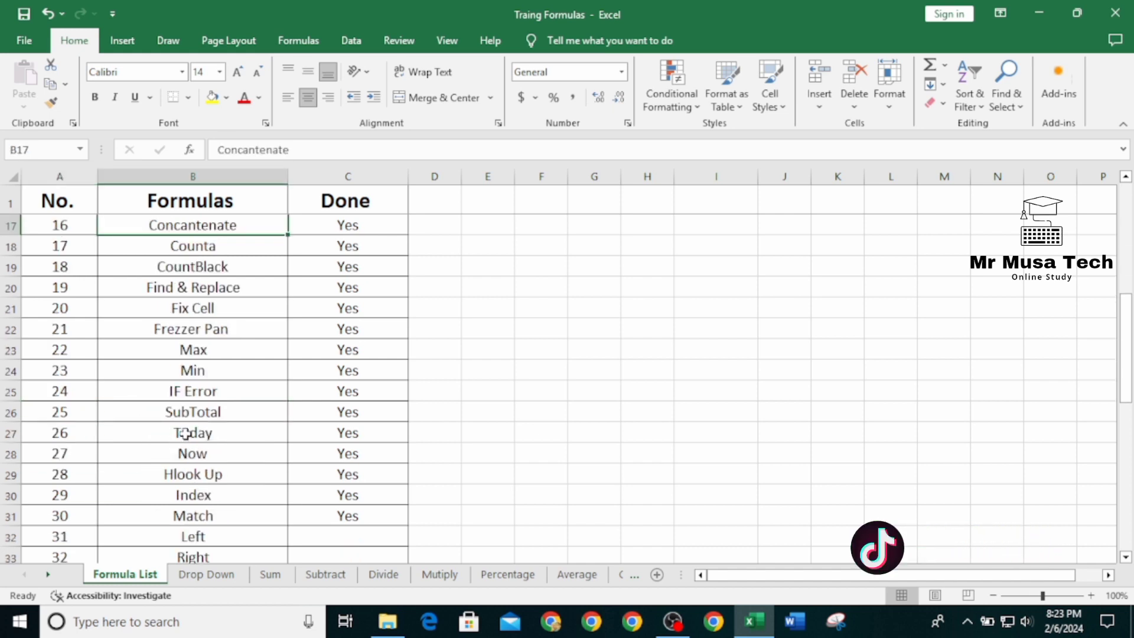
scroll(185, 434, down, 3)
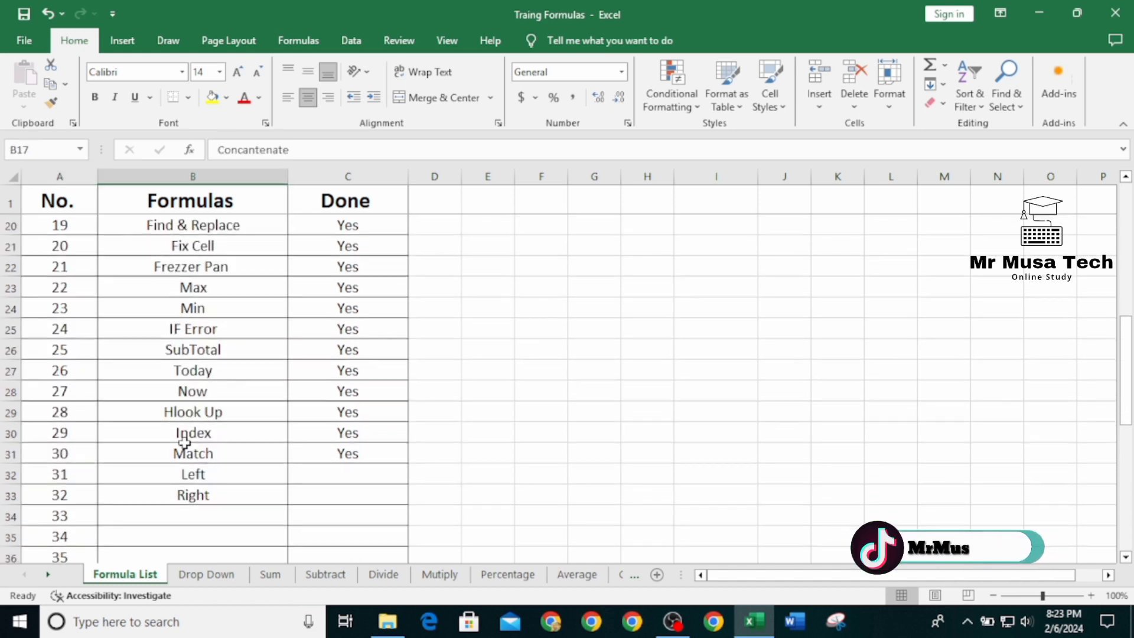
right_click(49, 578)
scroll(53, 458, down, 3)
click(63, 464)
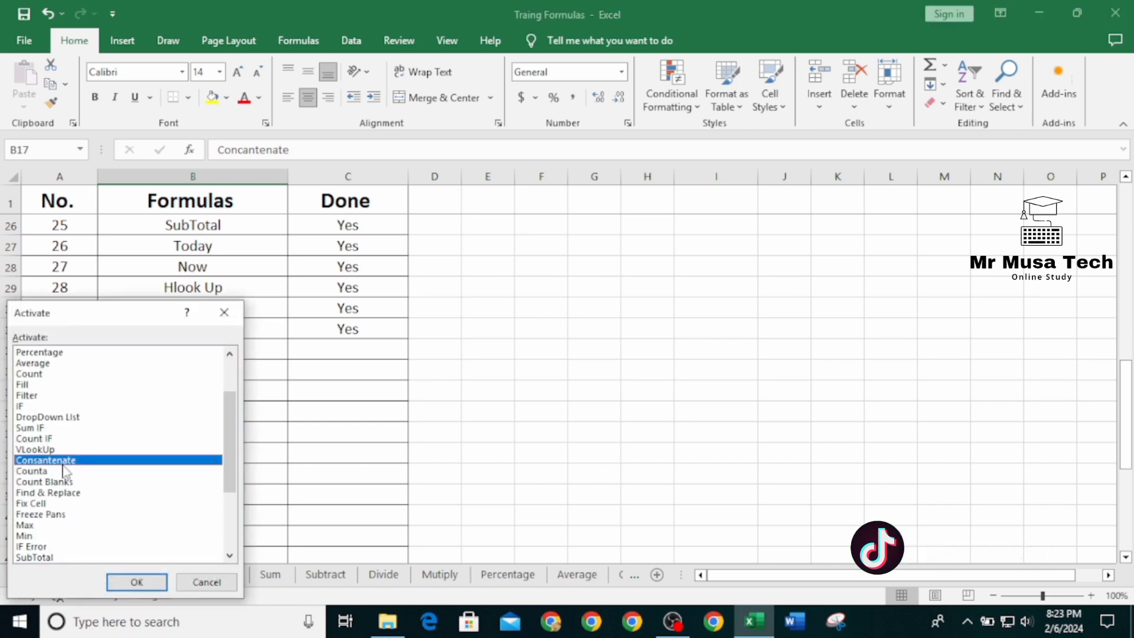
click(138, 581)
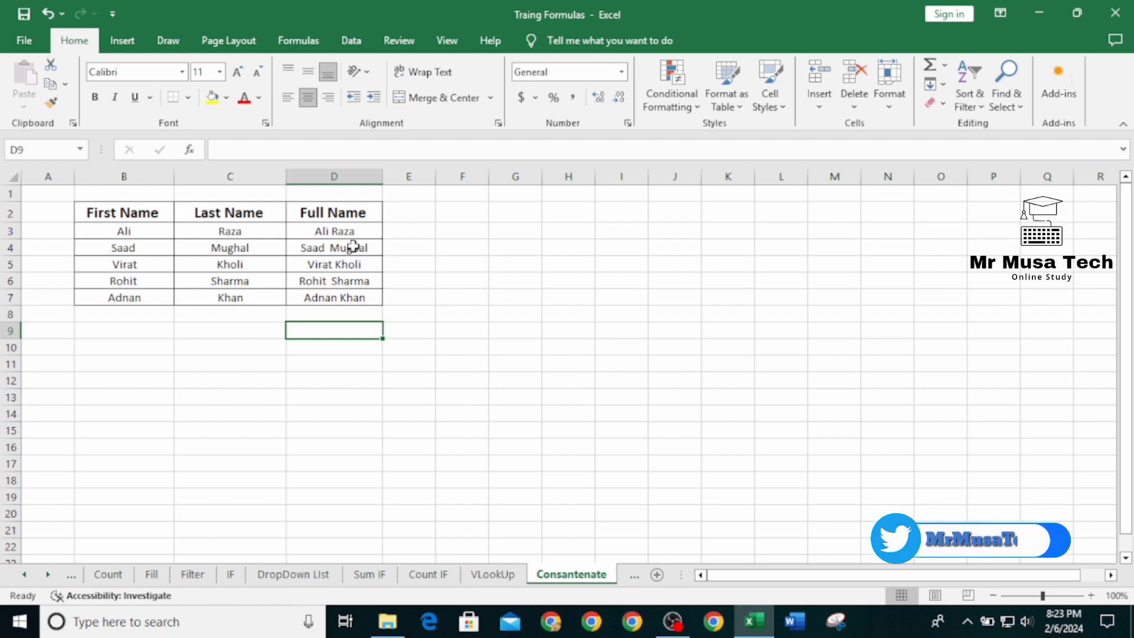
click(329, 226)
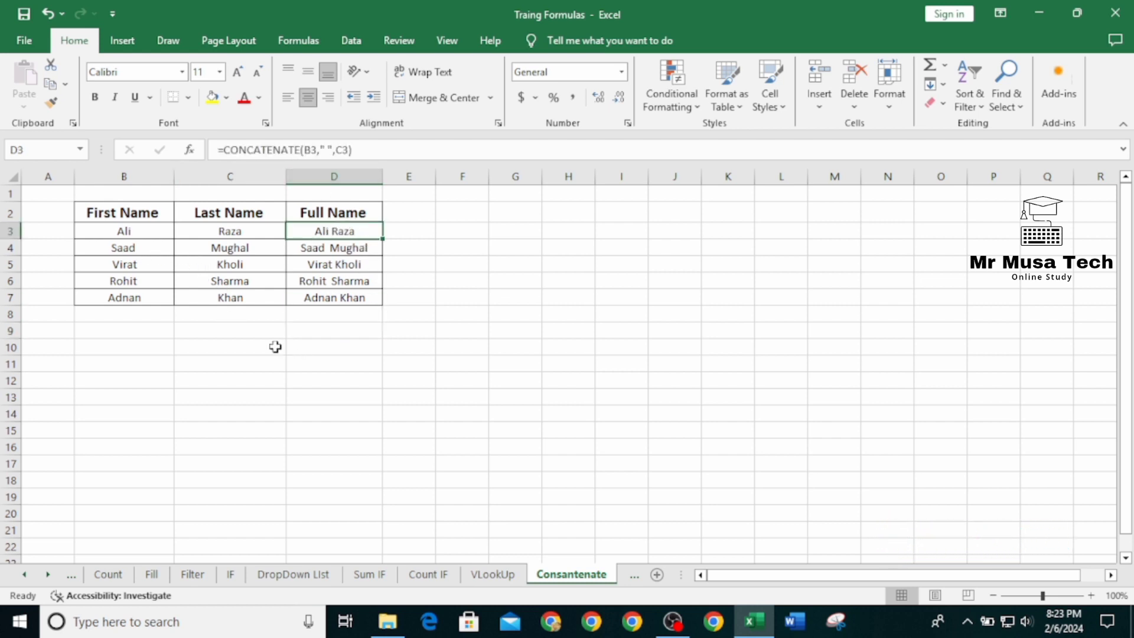
Step: On the Left Right worksheet, enter the column headers Left in D2 and Right in E2 beside the Customers column
right_click(32, 577)
scroll(108, 479, down, 4)
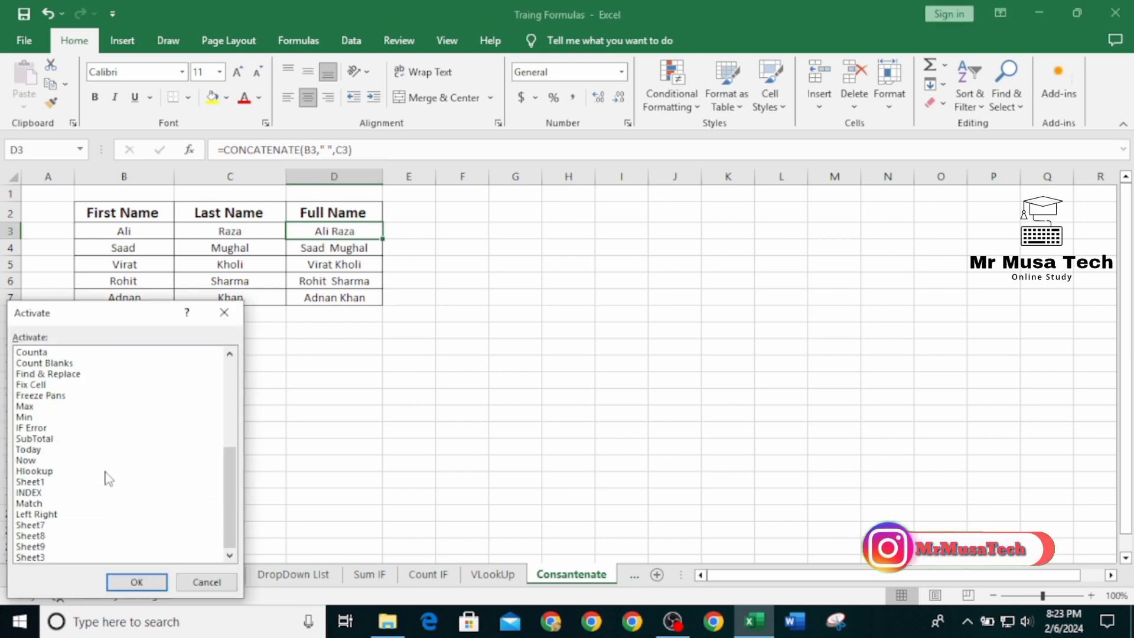
click(74, 514)
click(136, 581)
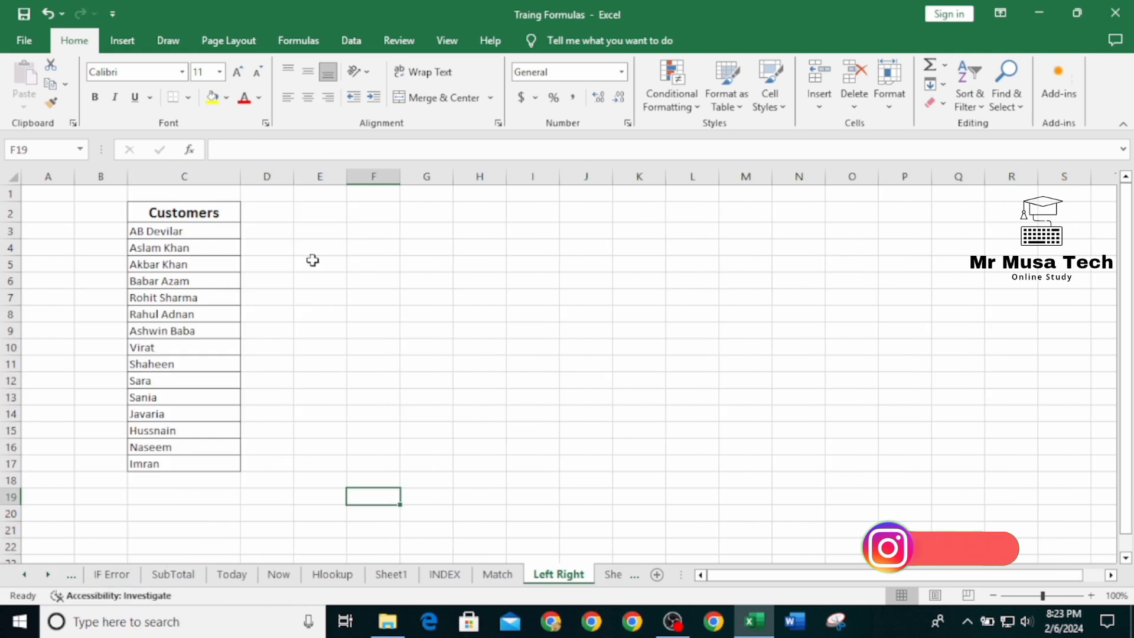
click(275, 214)
text(Le)
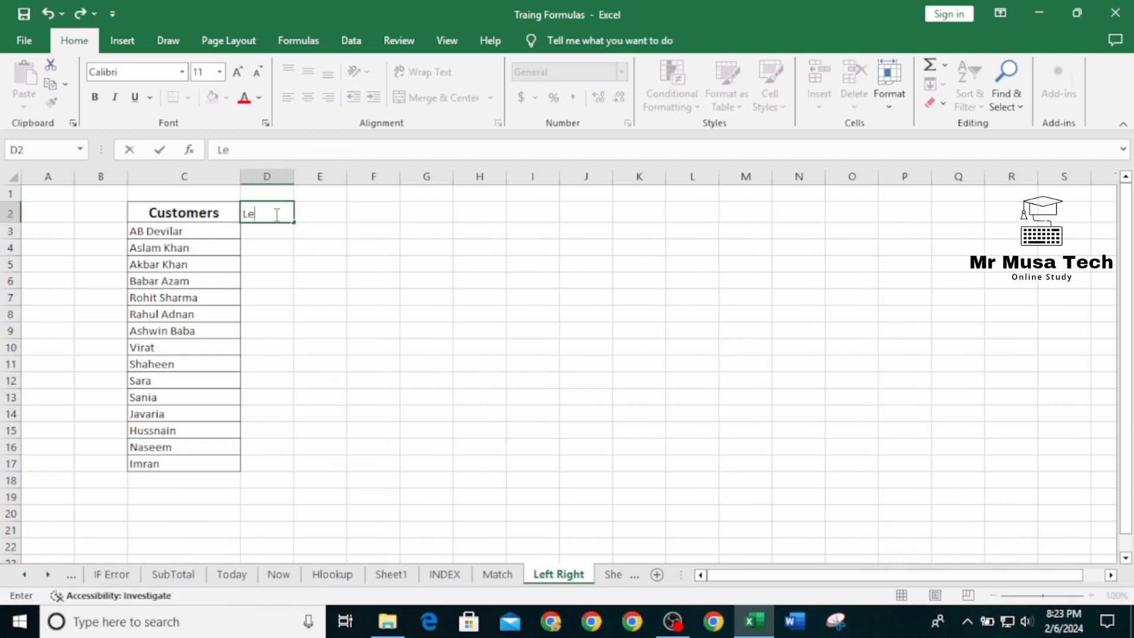
text(ft)
key(Tab)
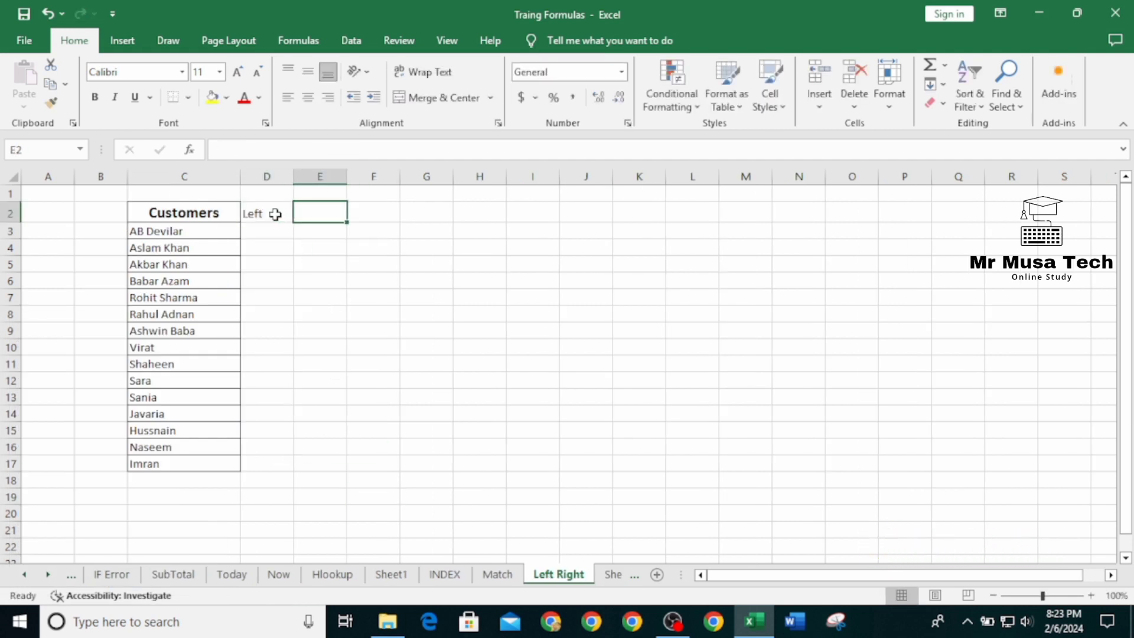
text(Right)
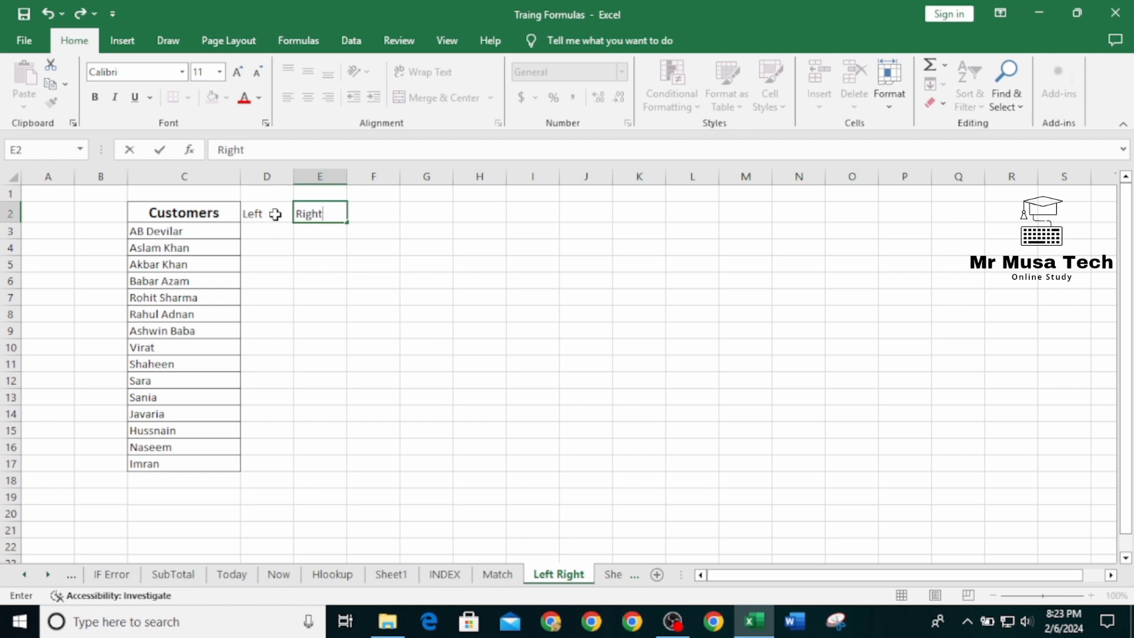
key(Return)
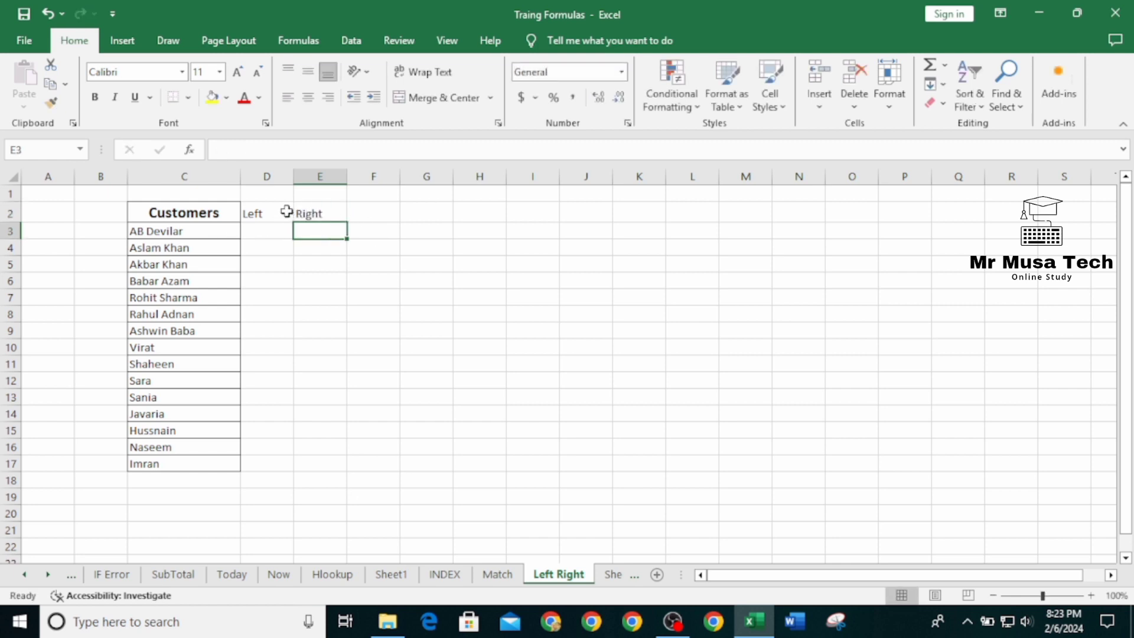
Step: Apply all borders to D2:E18 and widen column D
drag(287, 212, 302, 481)
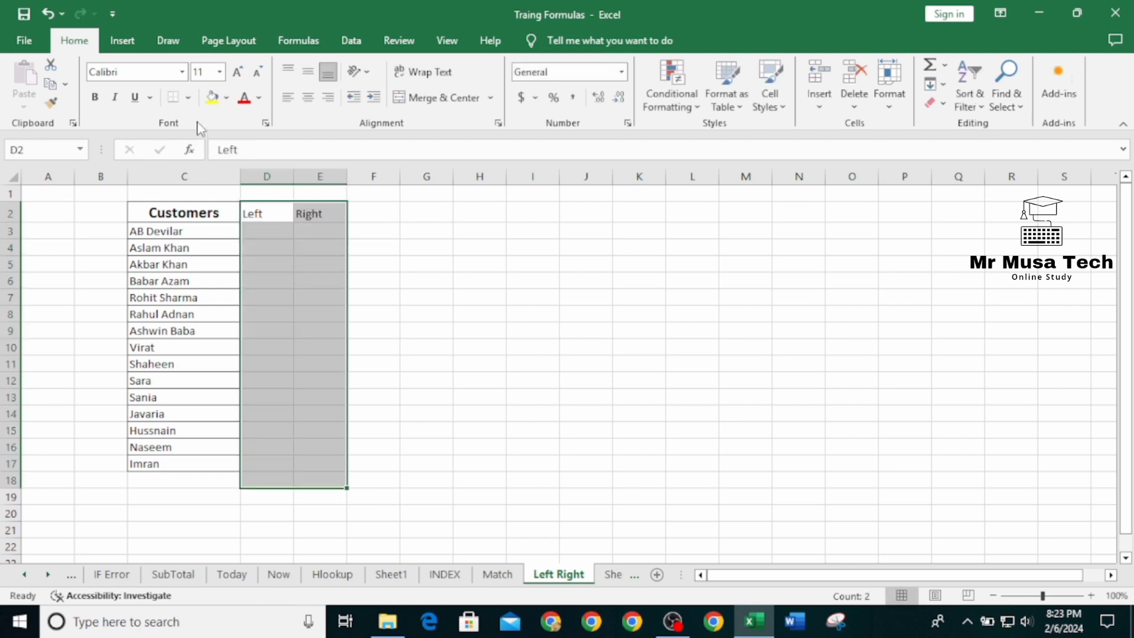
click(188, 97)
click(218, 242)
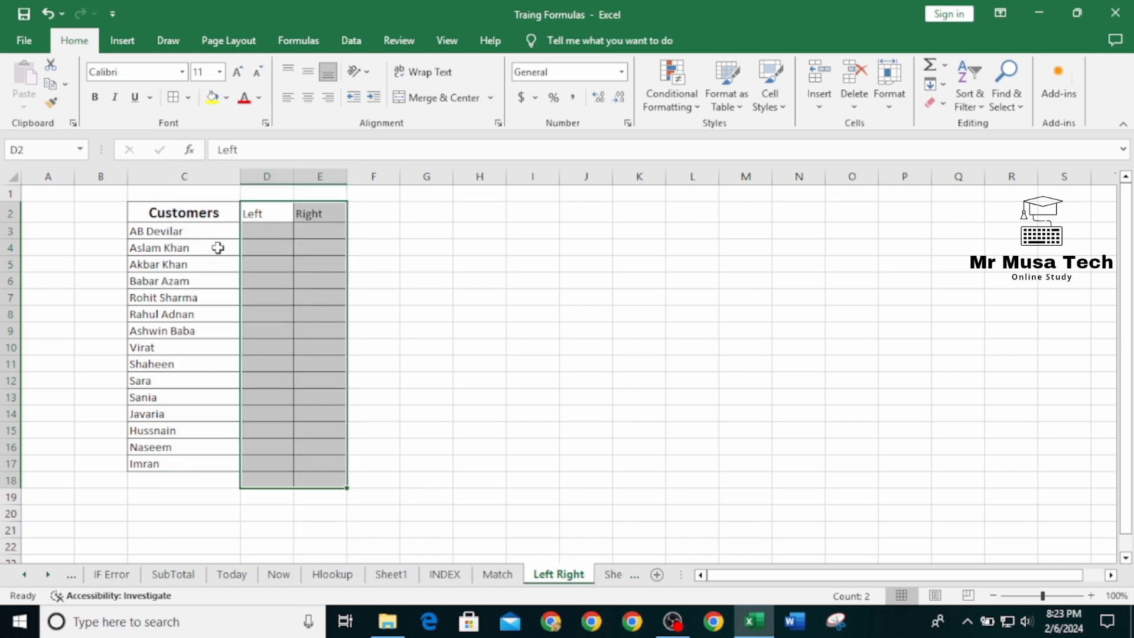
click(478, 280)
drag(294, 176, 324, 176)
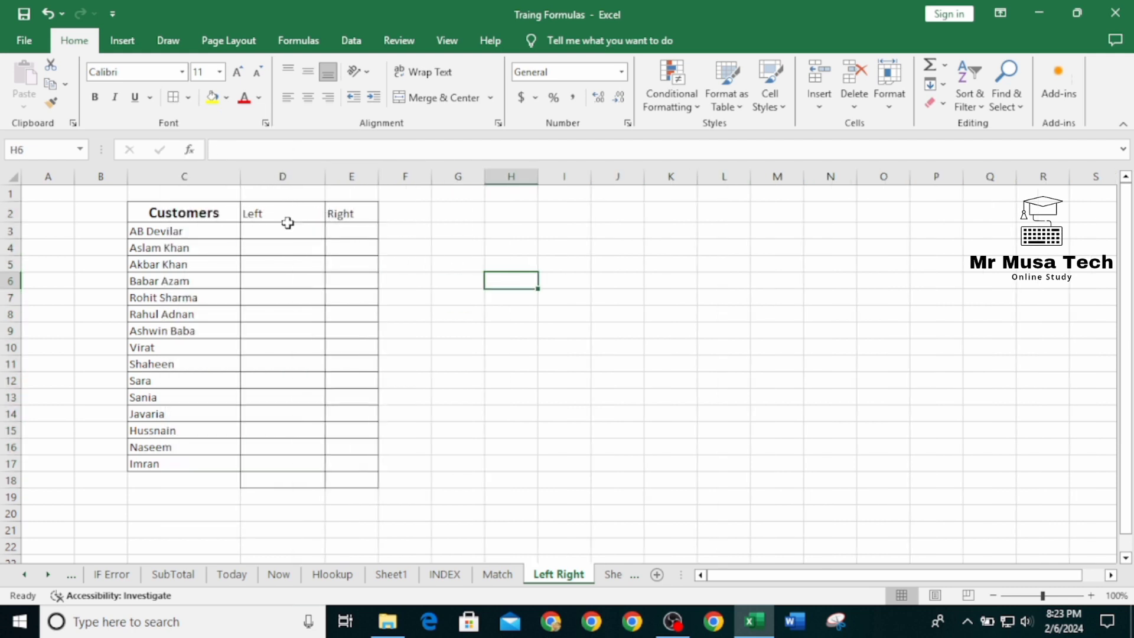
Step: Enter the formula =LEFT(C3:C17,5) in D3 to extract the first five characters of the customer name
click(292, 229)
text(=lef)
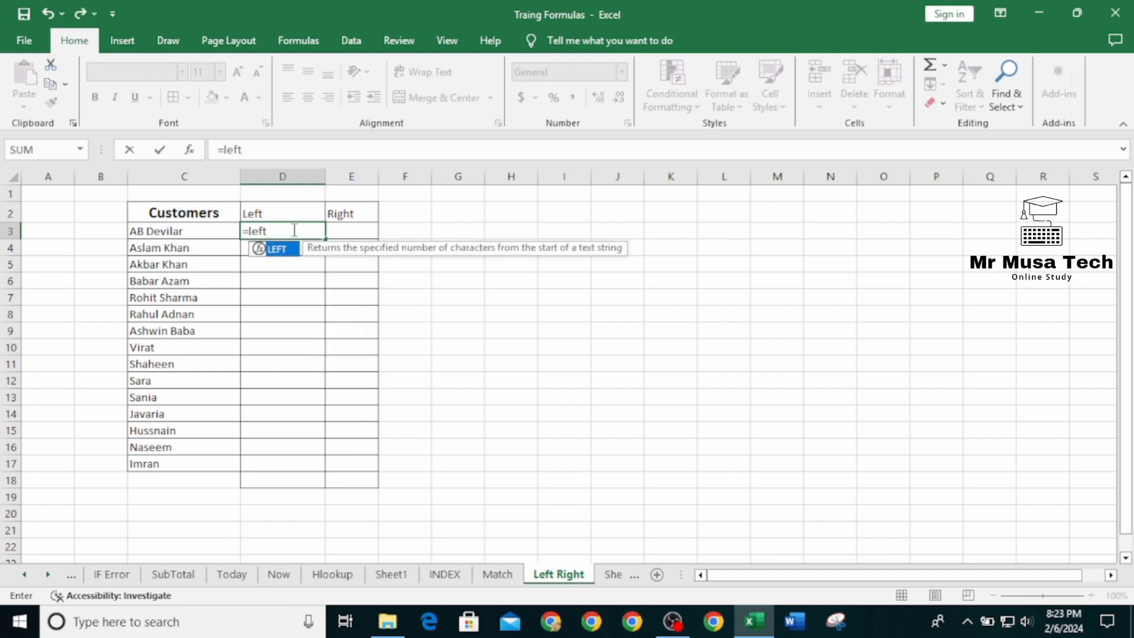
text(t)
double_click(289, 251)
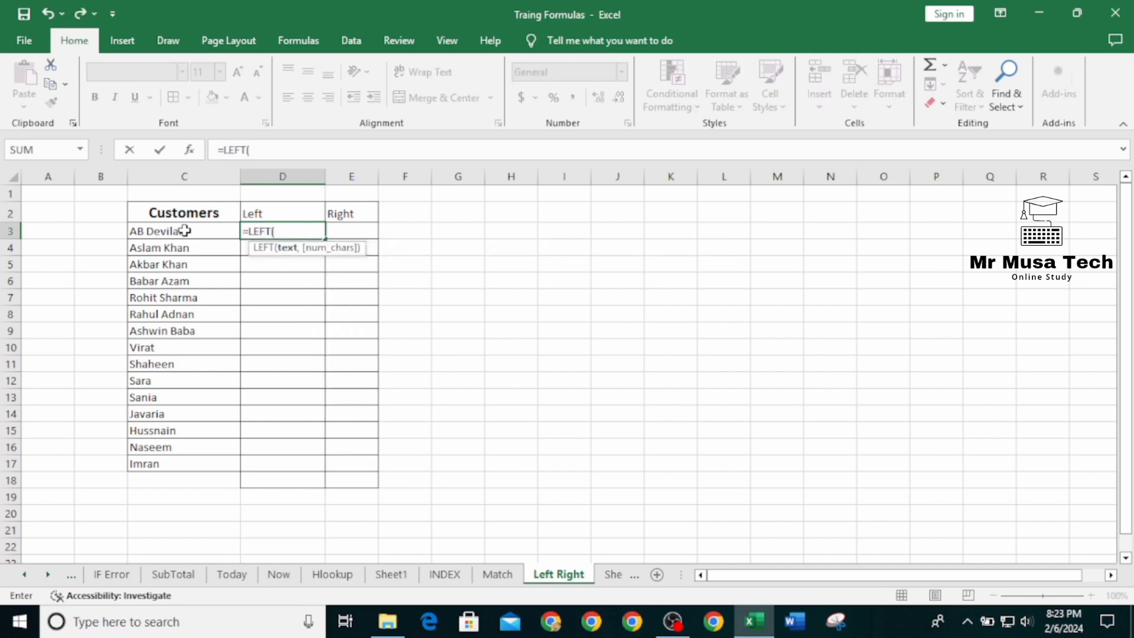
drag(185, 231, 193, 464)
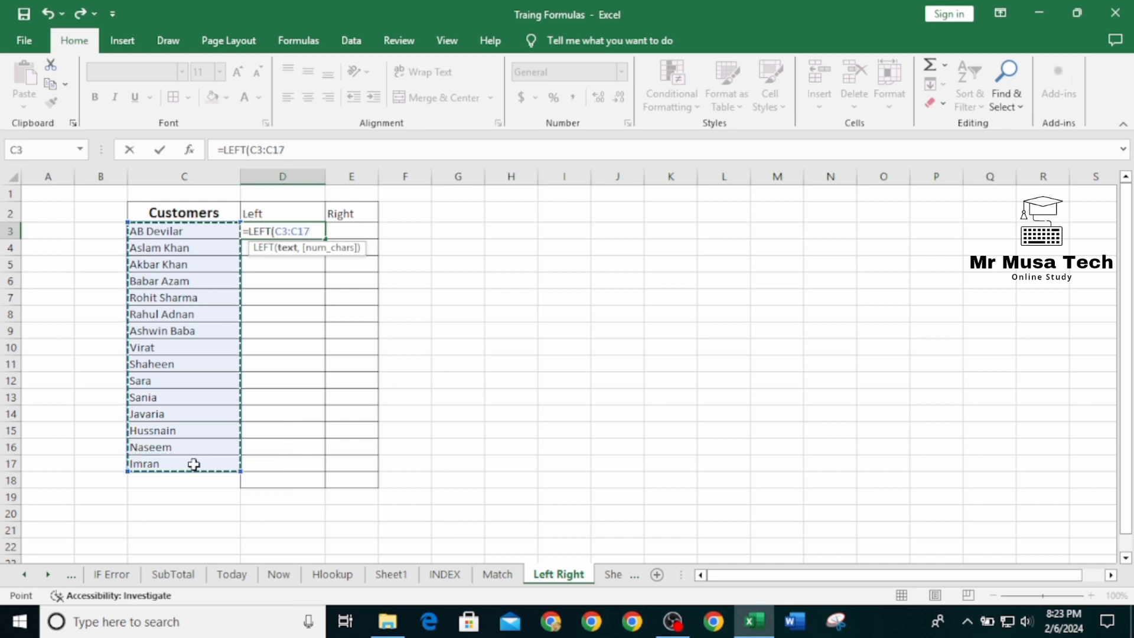
text(,5)
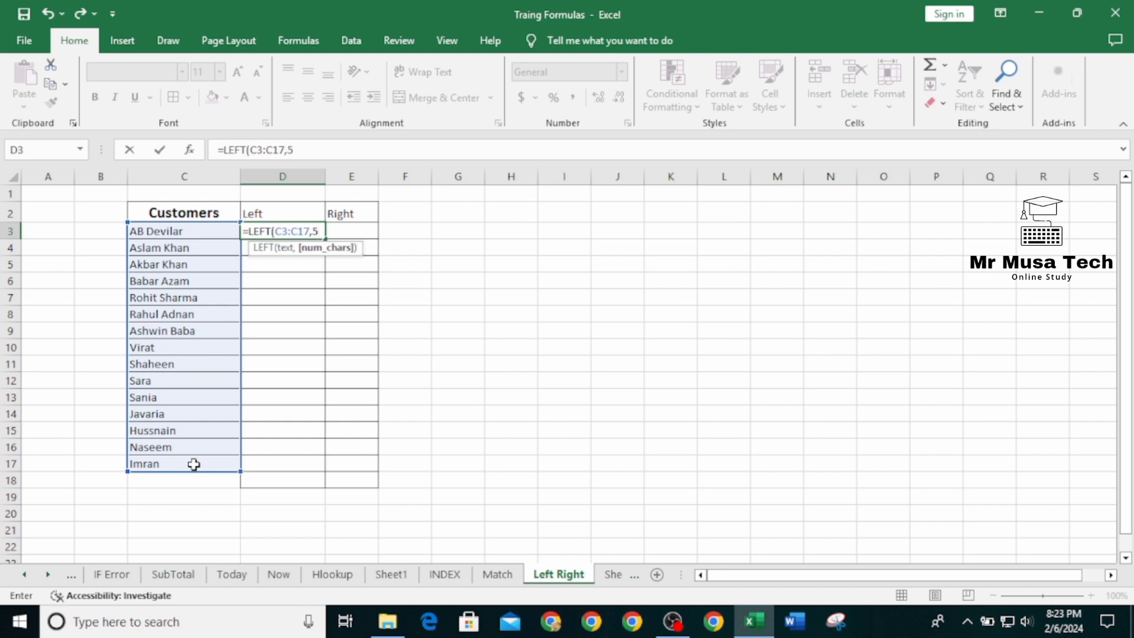
key(Return)
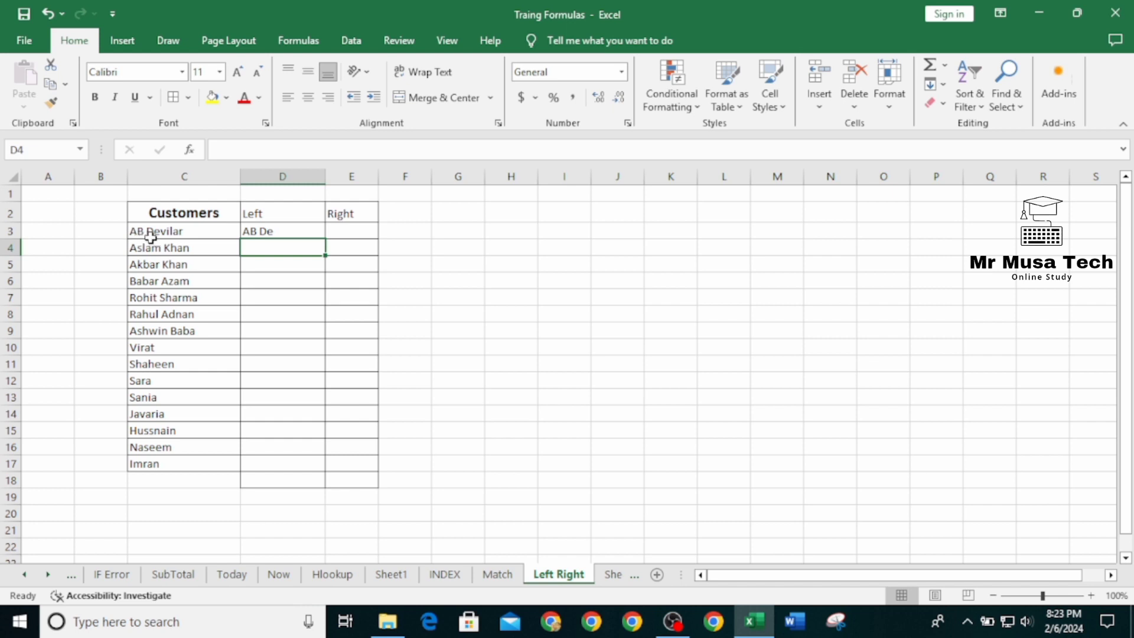
Step: Fill the LEFT formula from D3 down to D18 and compare the extracted text with the Customers column
click(286, 231)
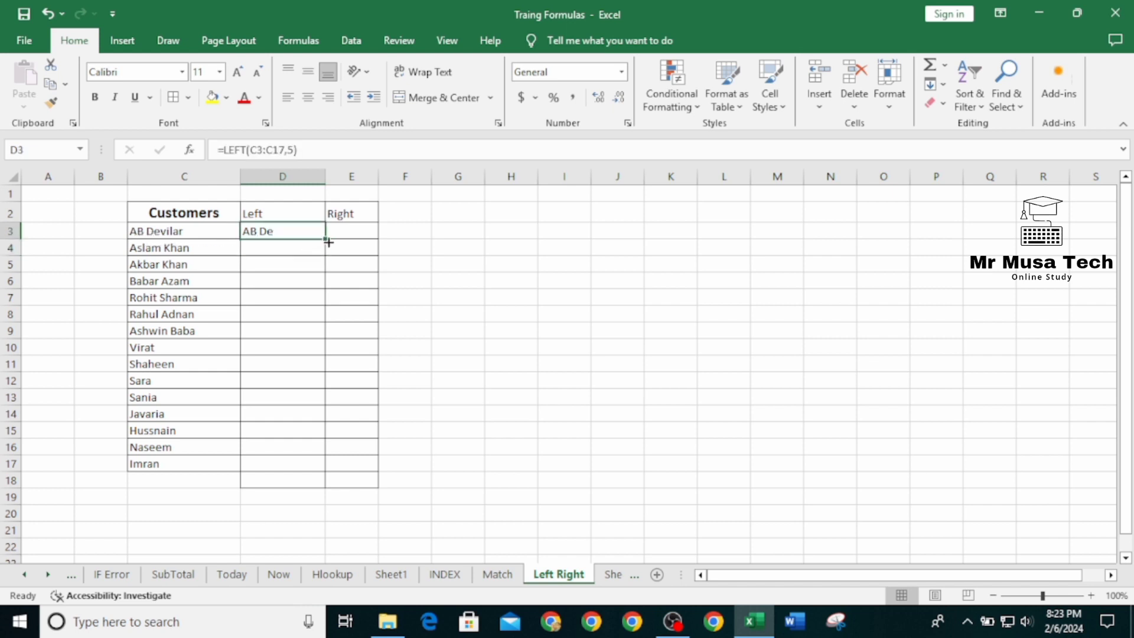
drag(328, 242, 339, 485)
click(463, 454)
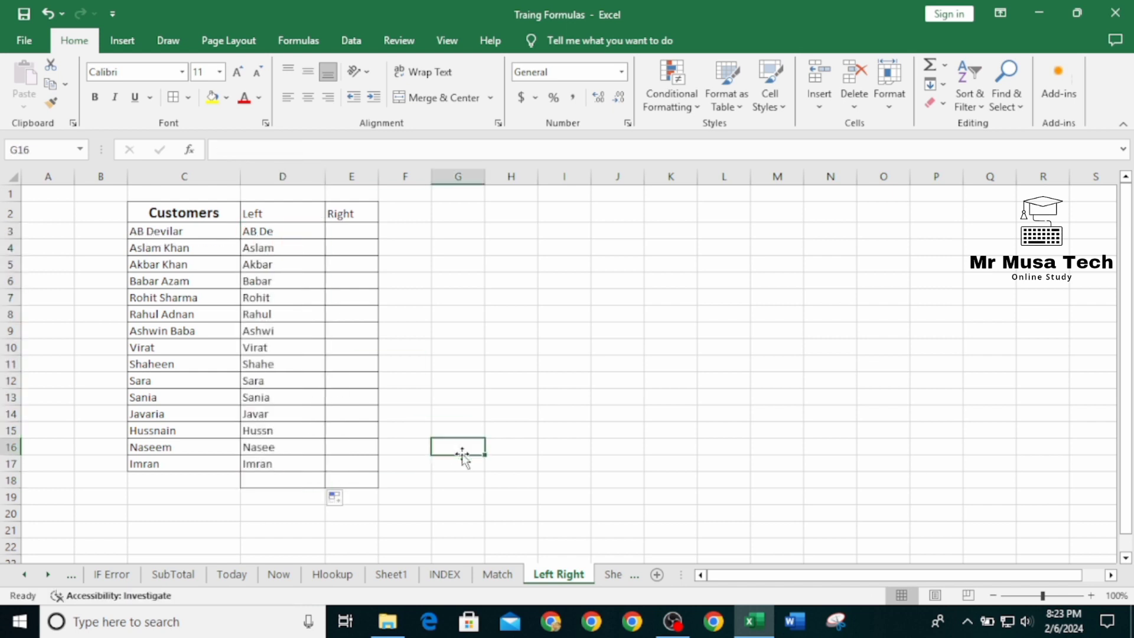
drag(209, 230, 227, 480)
click(188, 291)
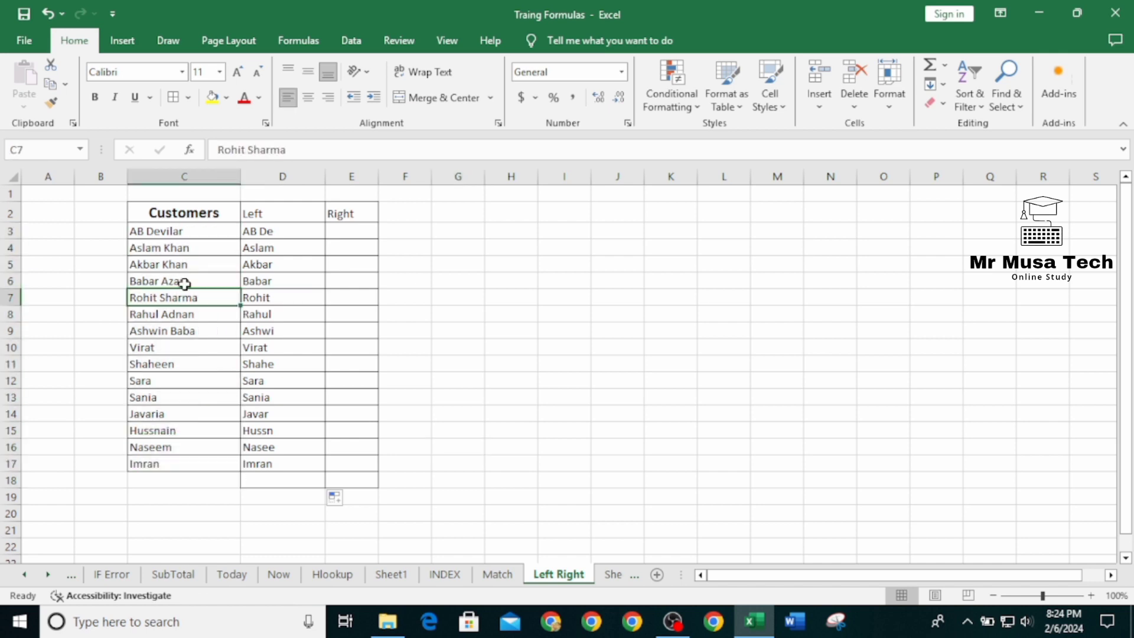
click(257, 282)
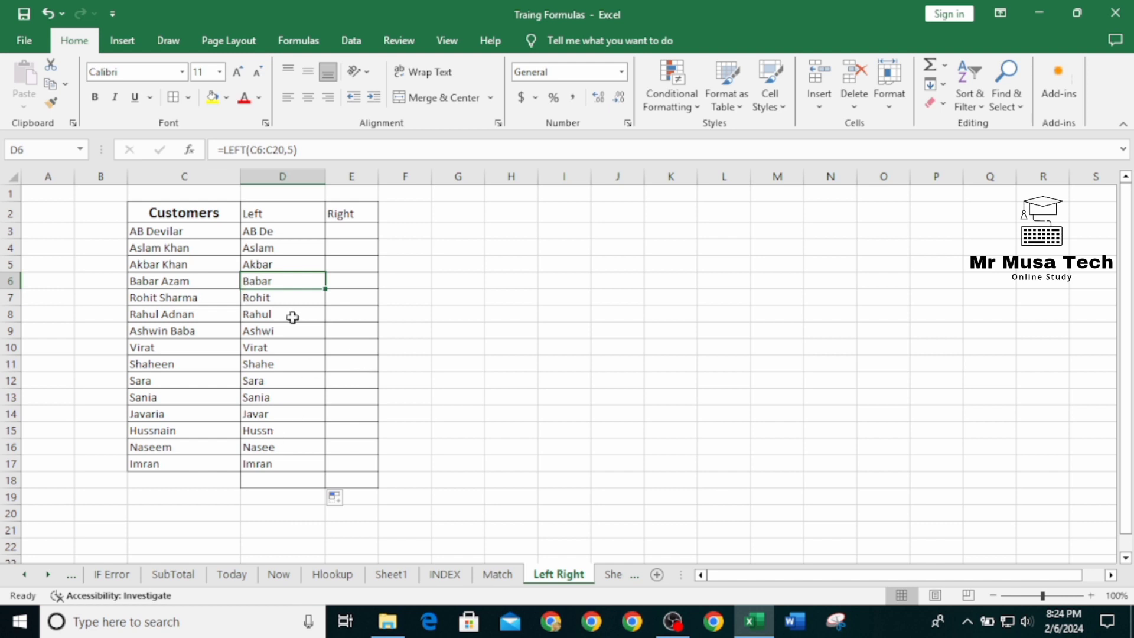
Step: Copy the Customers header's formatting to the Left header in D2 and widen column E
drag(287, 217, 338, 214)
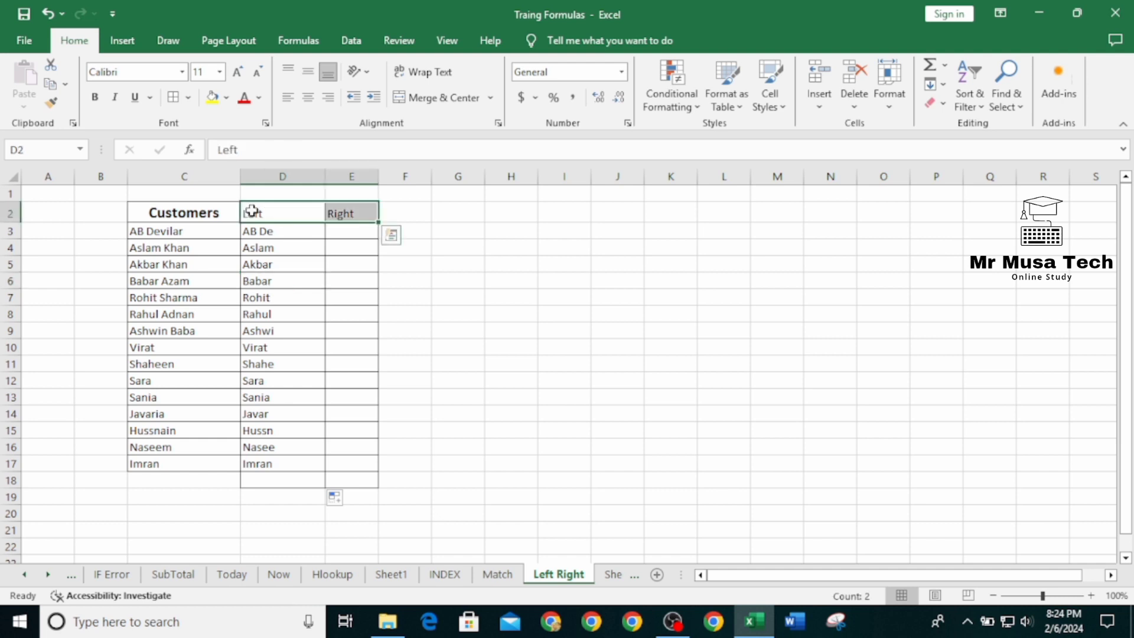
click(221, 213)
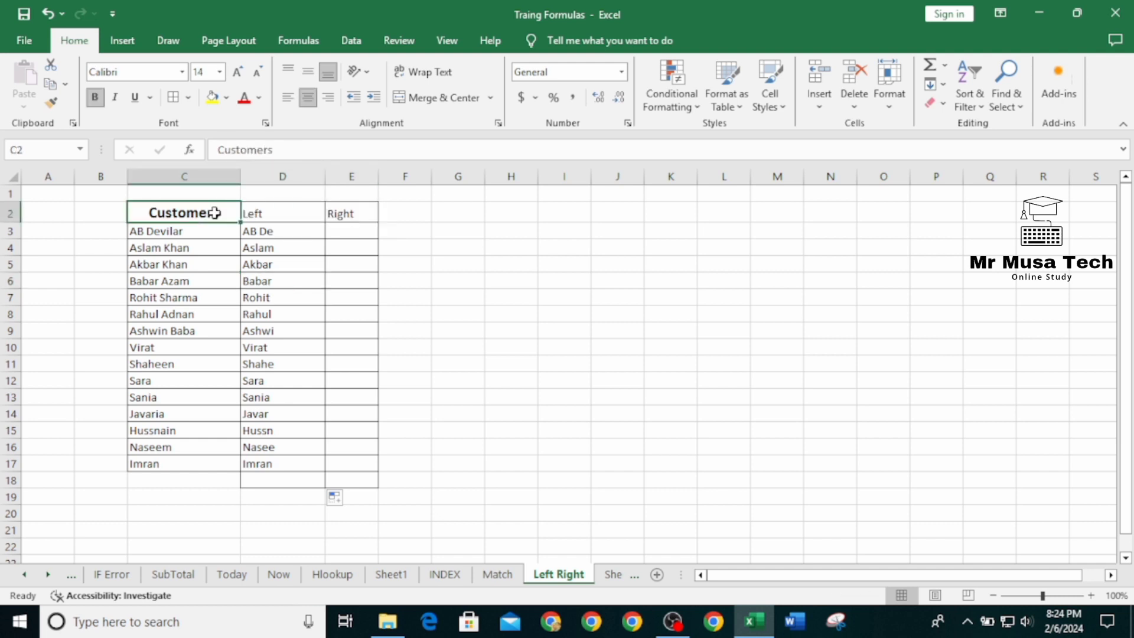
click(54, 103)
click(287, 212)
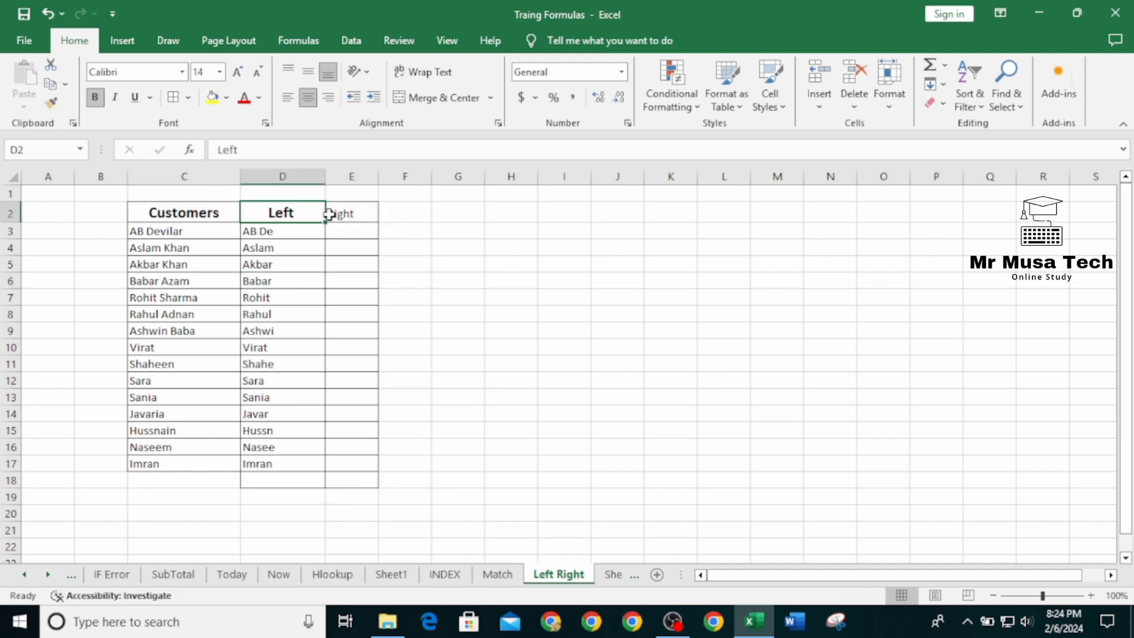
click(329, 214)
drag(385, 173, 407, 174)
Step: Enter a RIGHT formula in E3 that extracts the last 4 characters from C3:C17
click(196, 235)
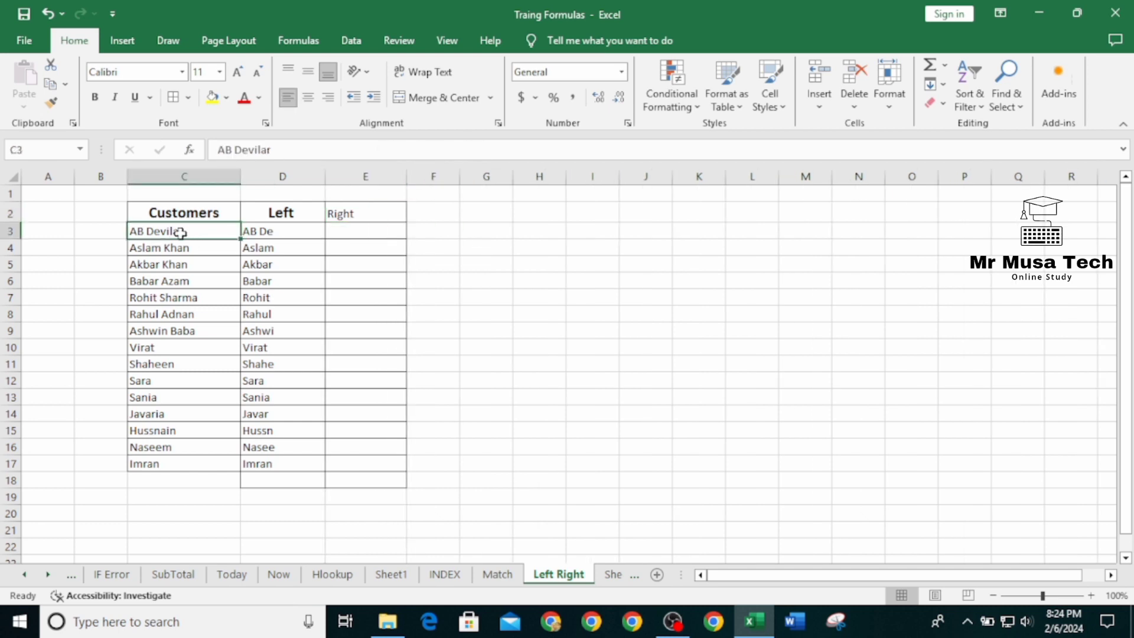
click(354, 236)
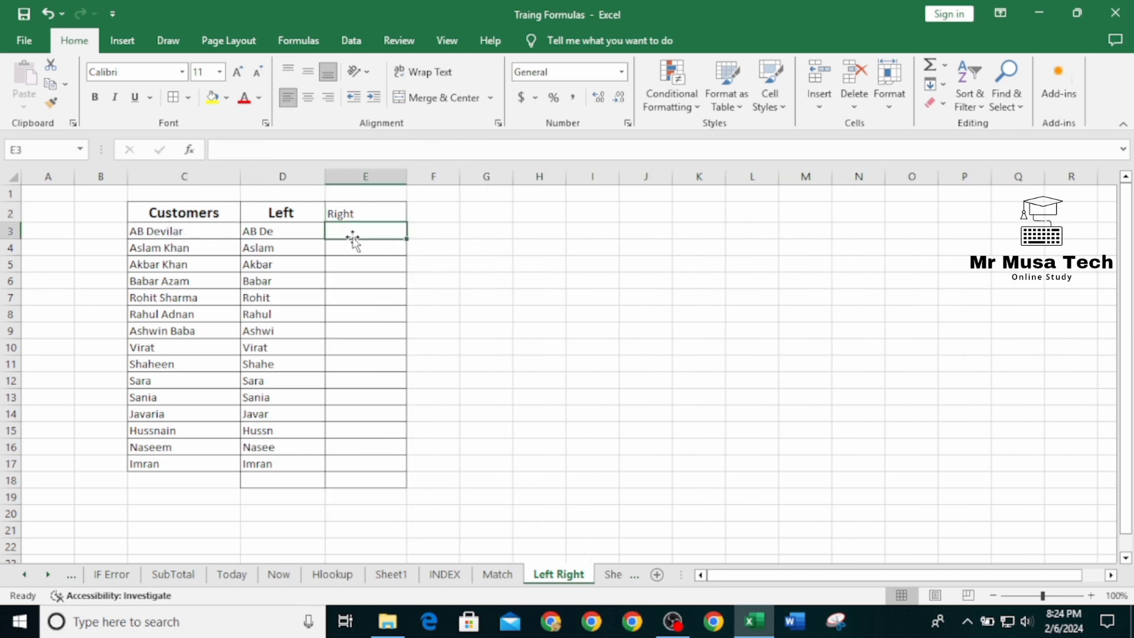
text(=)
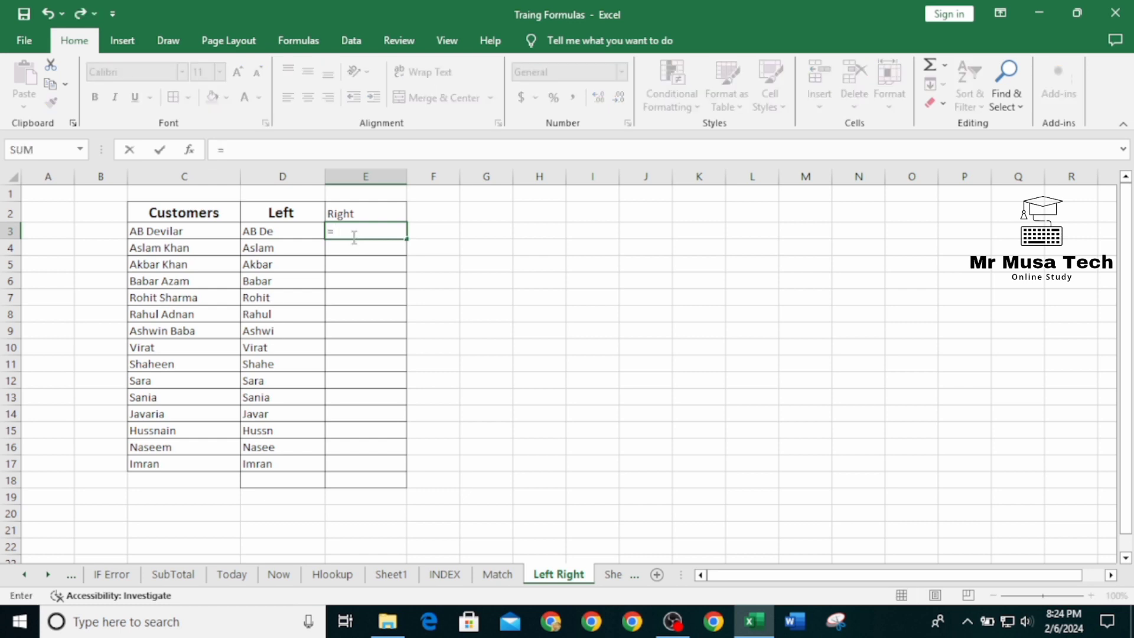
text(right)
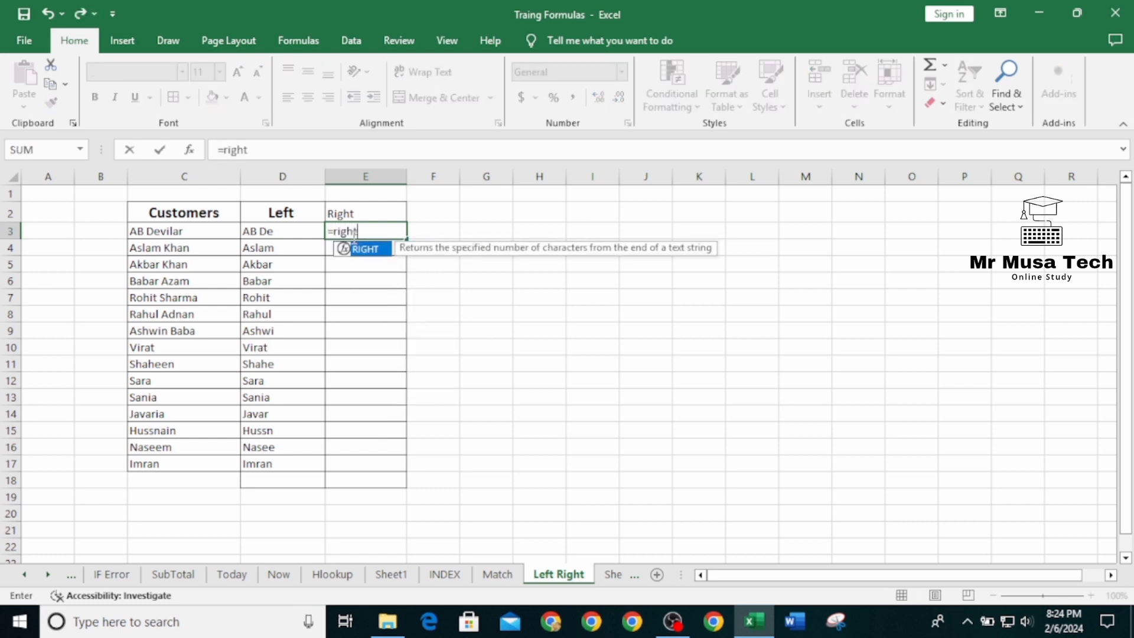
double_click(376, 253)
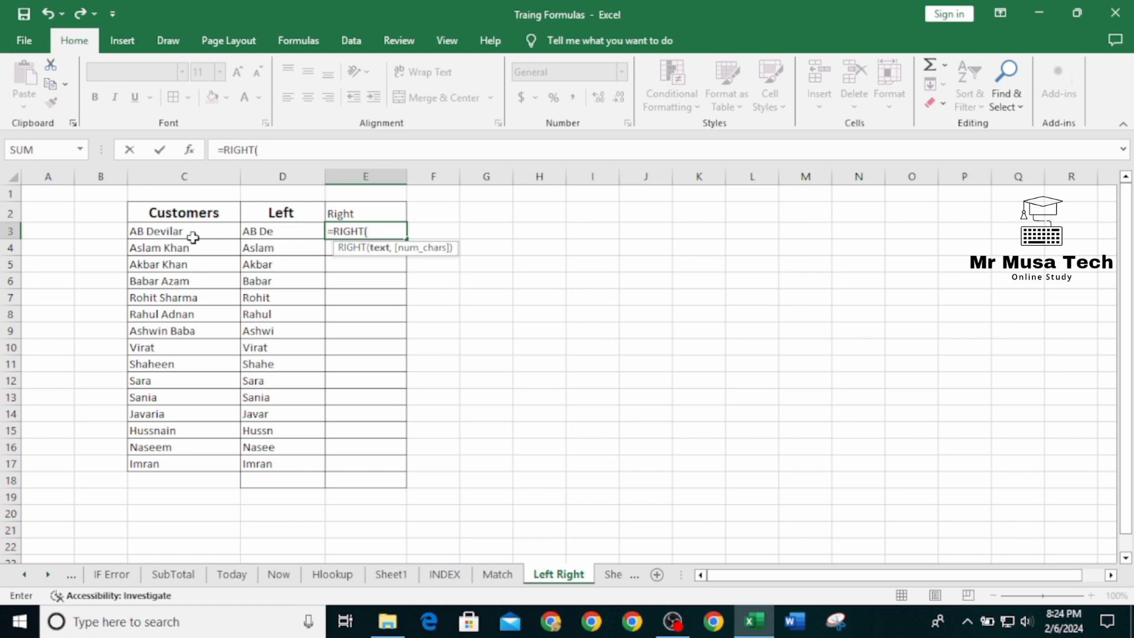
drag(190, 232, 217, 458)
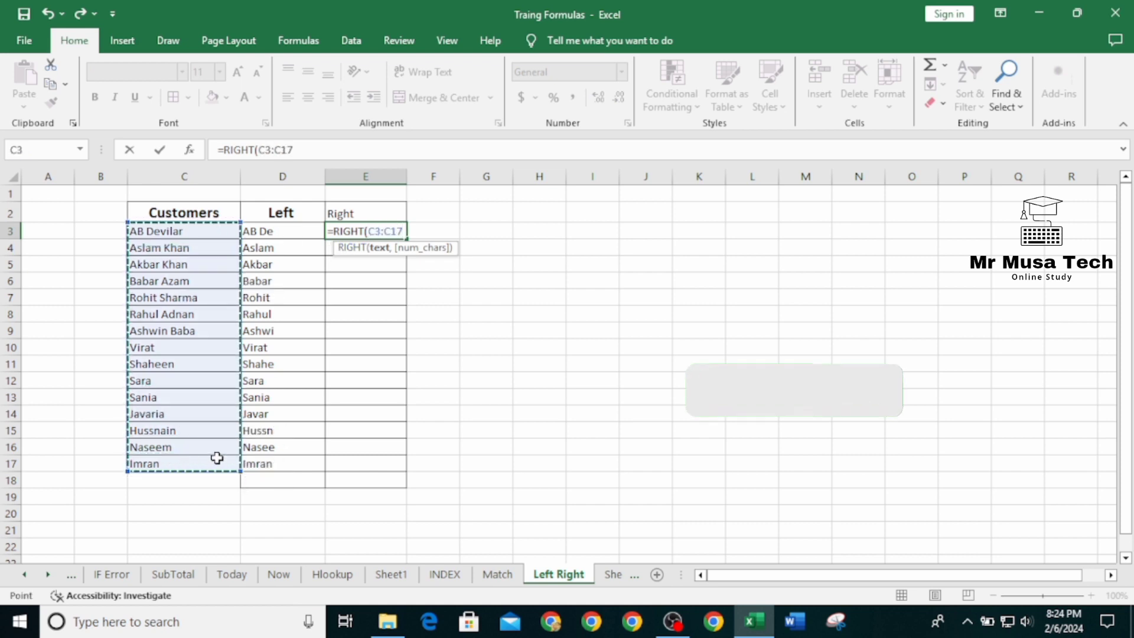
text(,)
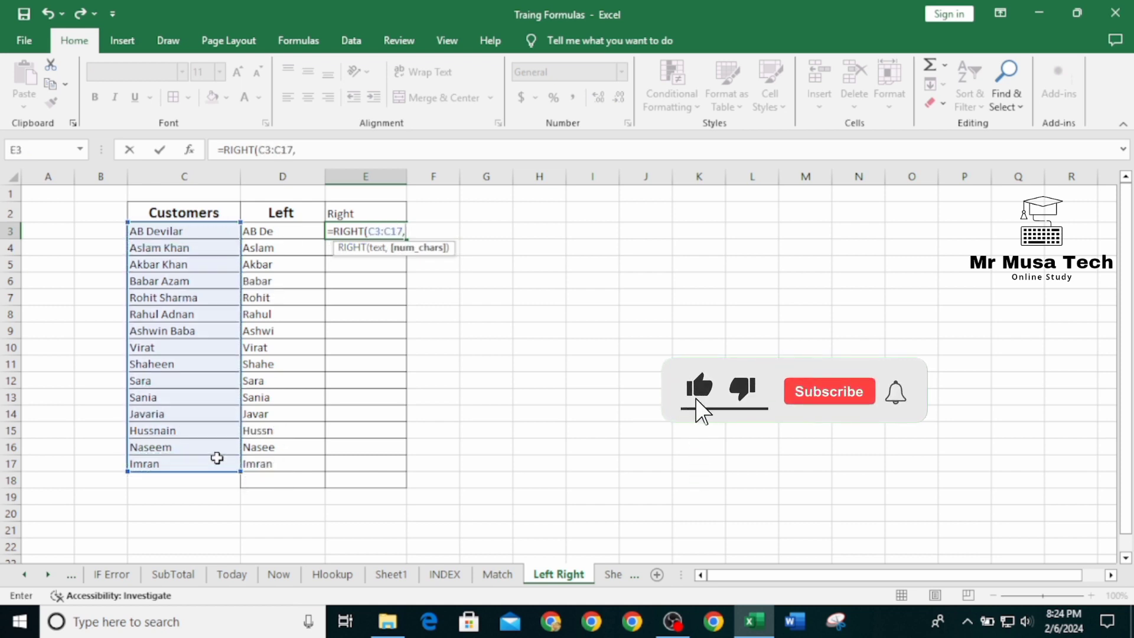
text(5)
key(BackSpace)
text(3)
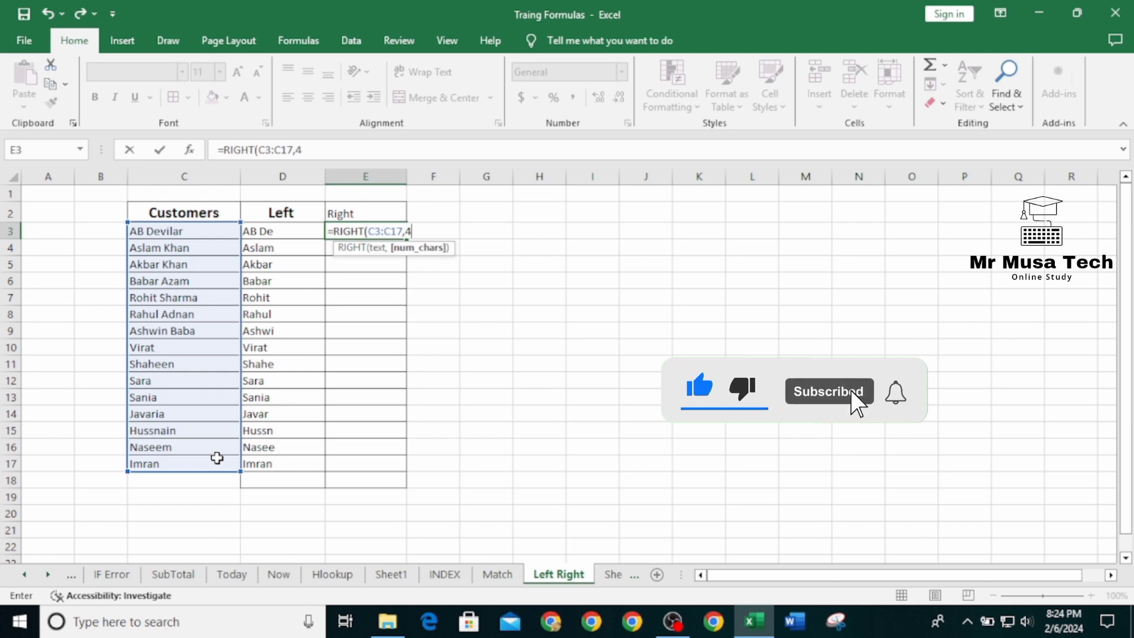
key(Return)
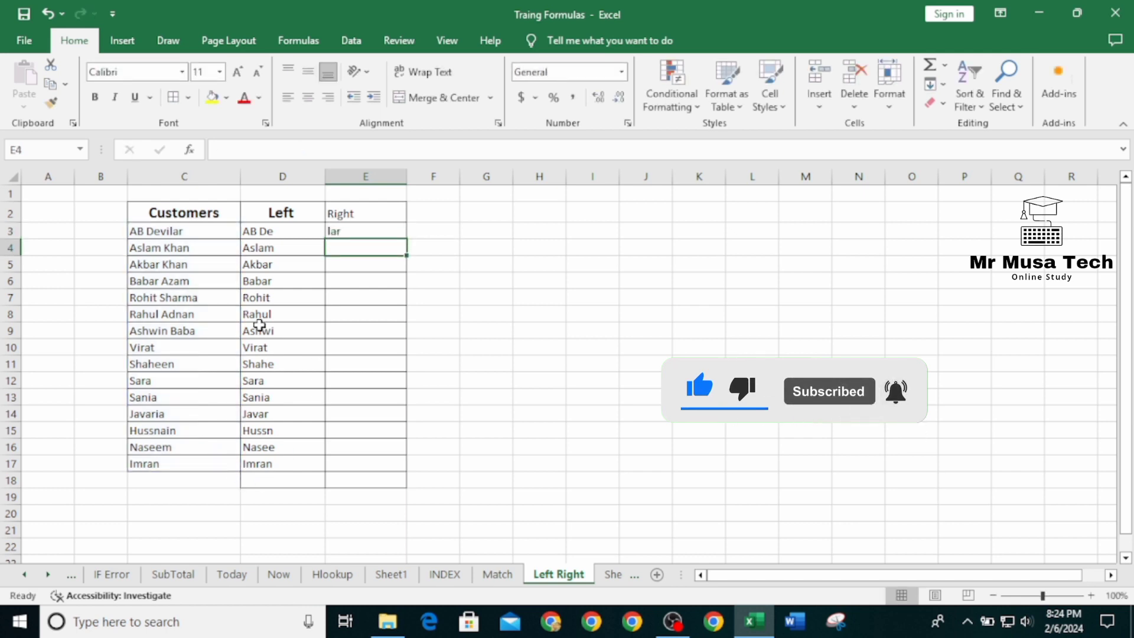
Step: Inspect the RIGHT formula in E3 and remove the trailing space after the customer name in C3
click(370, 233)
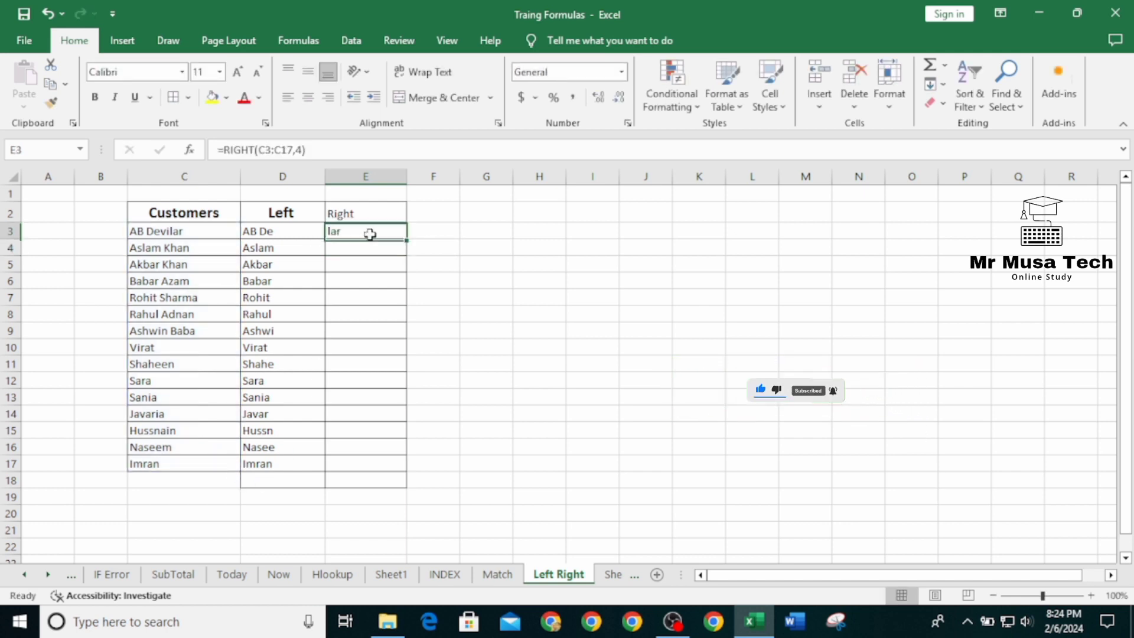
click(205, 233)
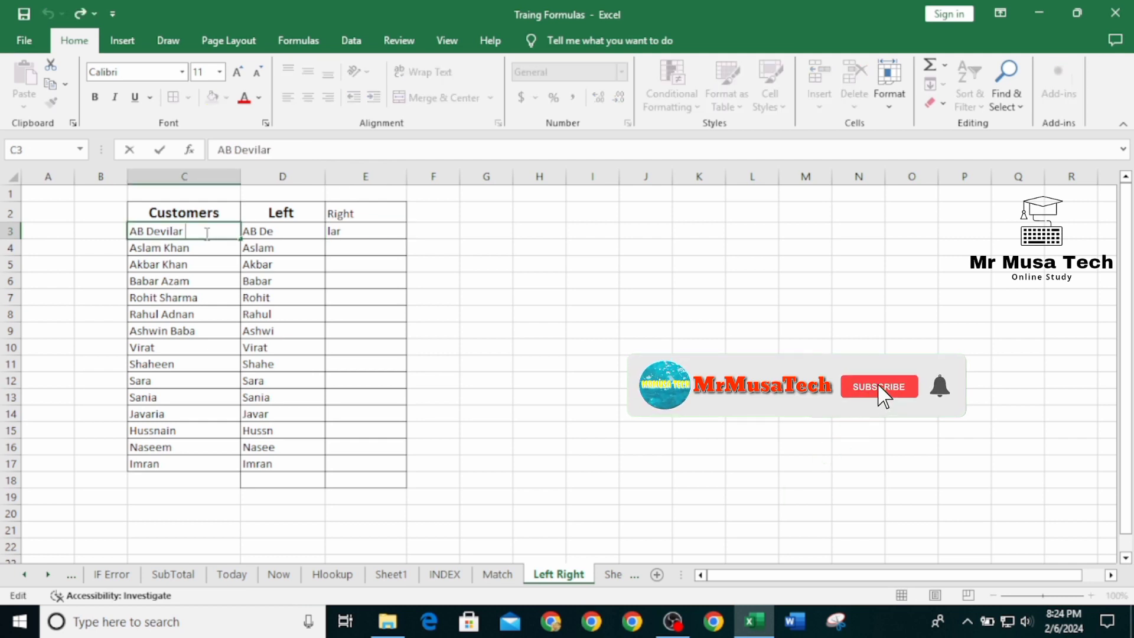
key(Down)
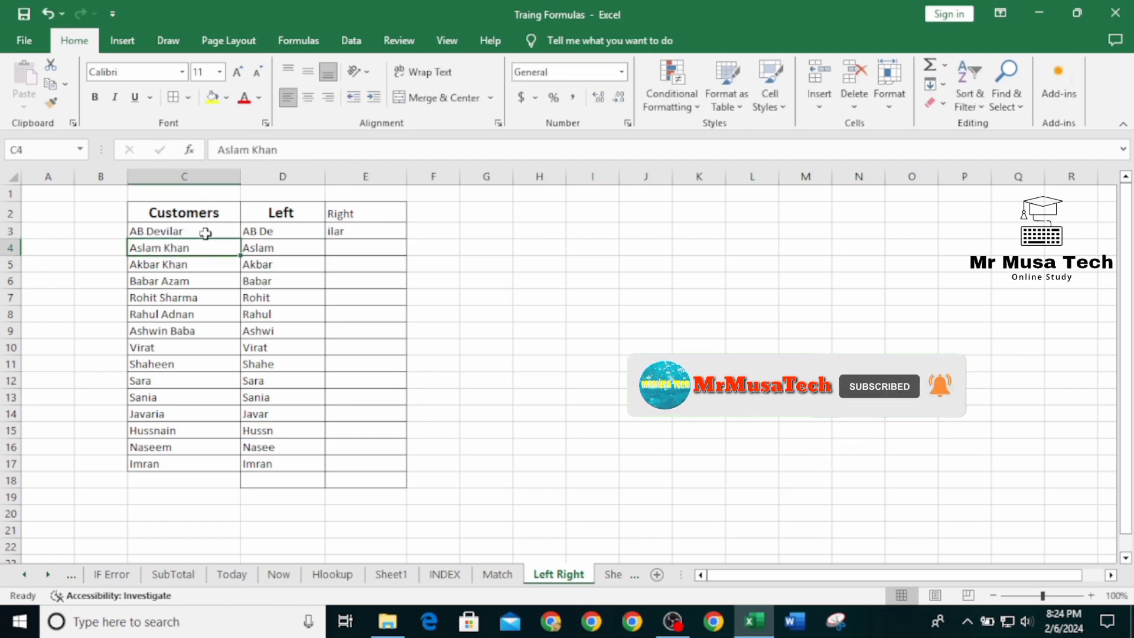
Step: Fill the RIGHT formula from E3 down to E18 and check the copied formula in E4
click(382, 230)
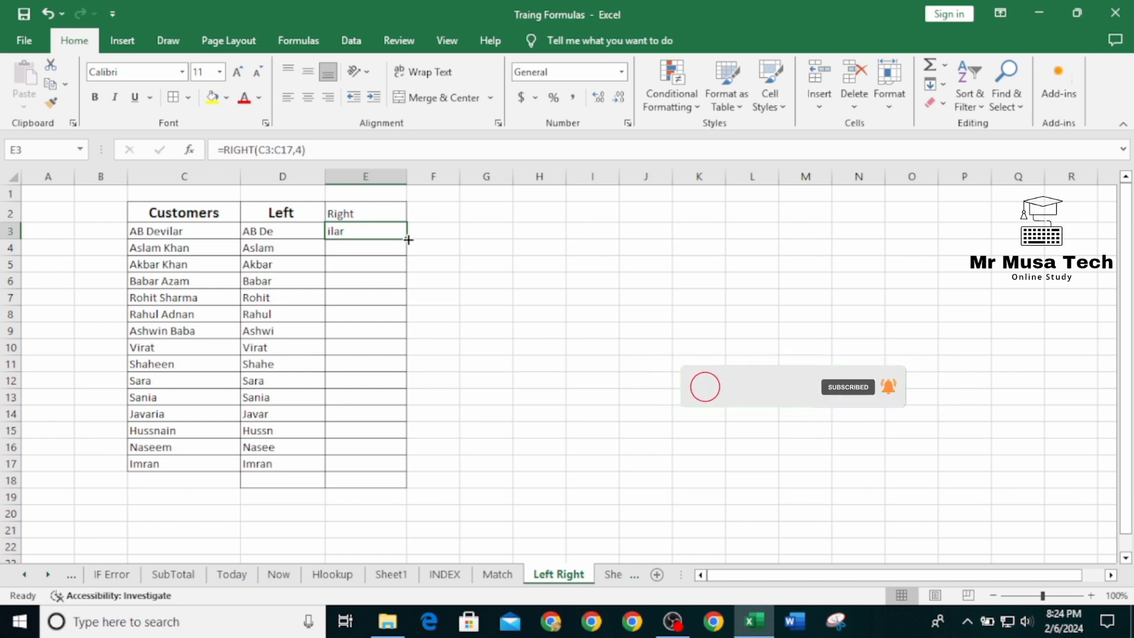
drag(407, 239, 407, 490)
click(433, 447)
click(367, 249)
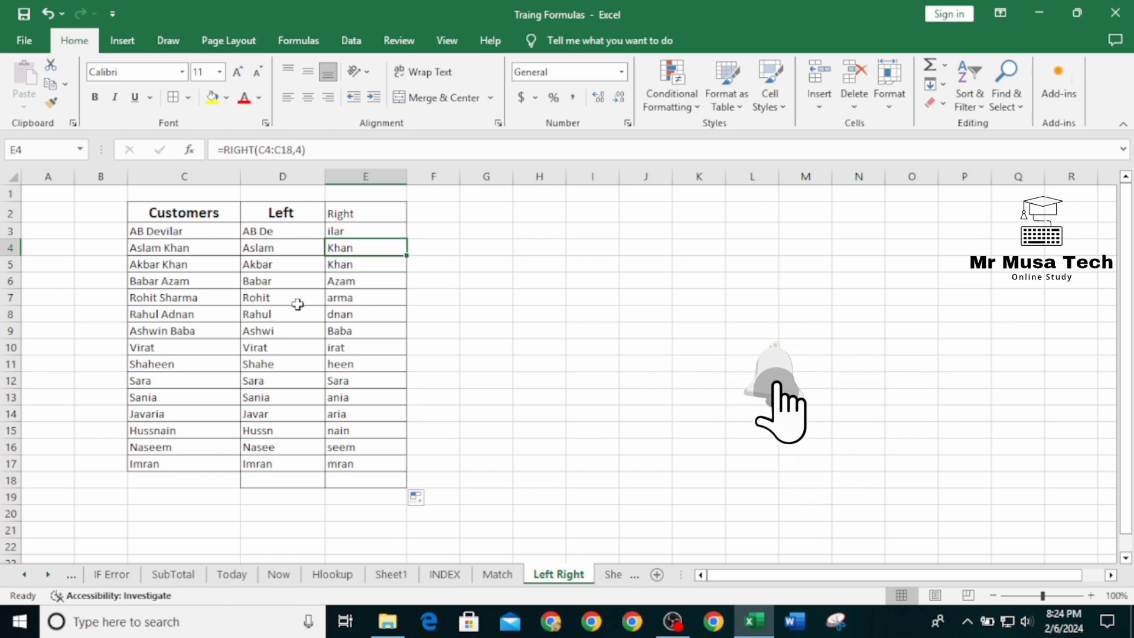
Step: Increase the character count in the RIGHT formula in E7 so that it returns the customer's full surname
double_click(378, 300)
click(413, 298)
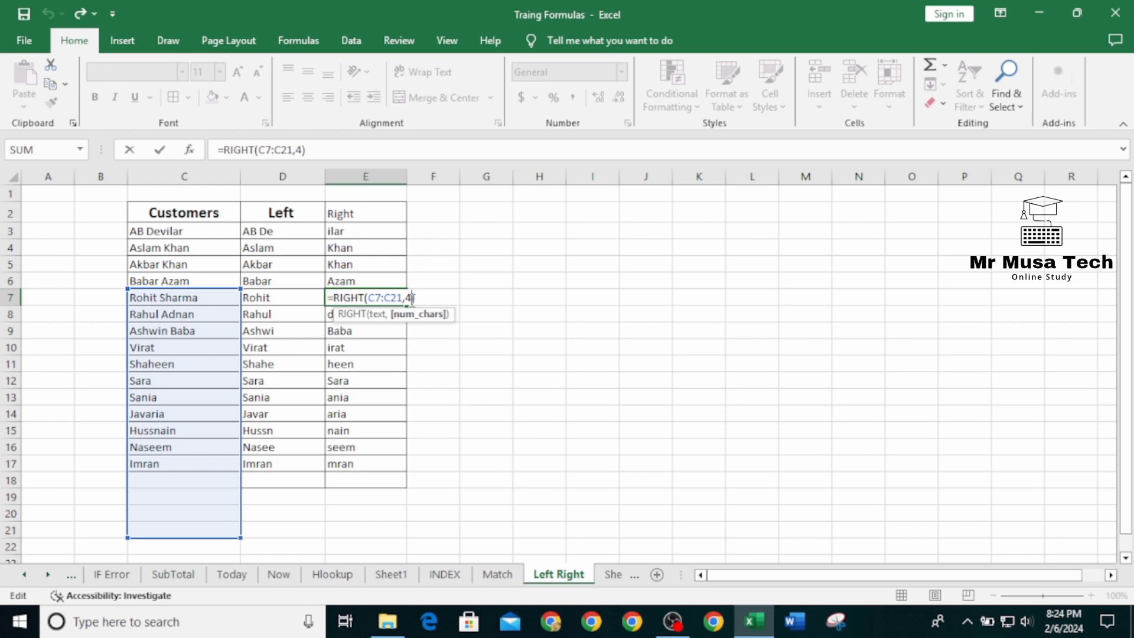
key(Return)
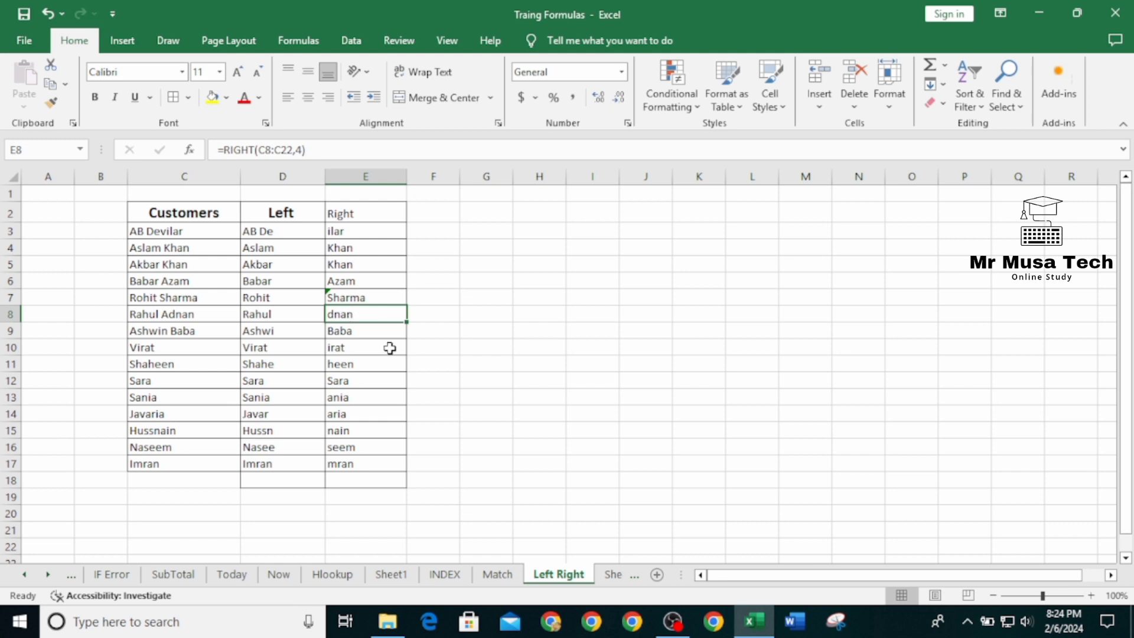
Step: Copy the Left header's formatting to the Right header in E2 and widen column E further
click(282, 213)
click(51, 103)
click(335, 213)
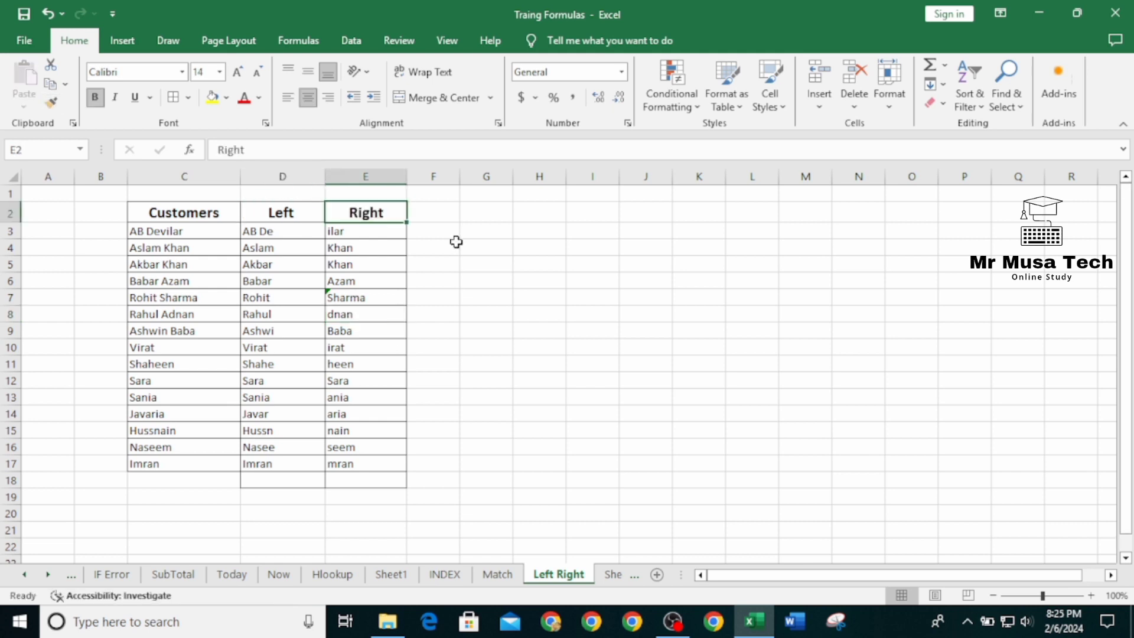
click(455, 242)
click(456, 293)
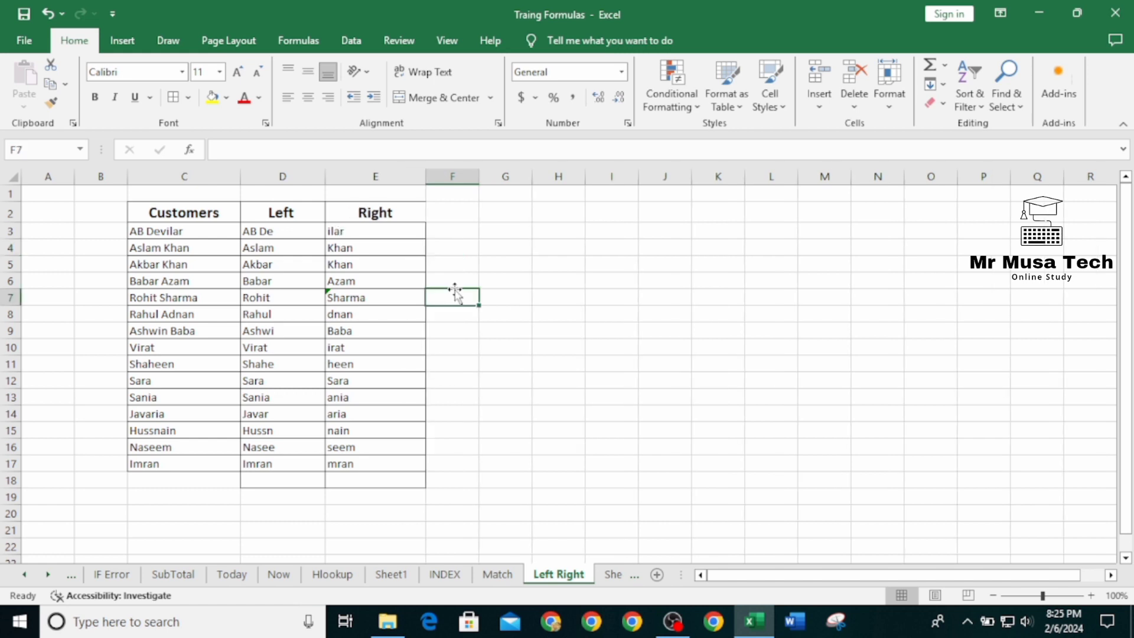
click(389, 230)
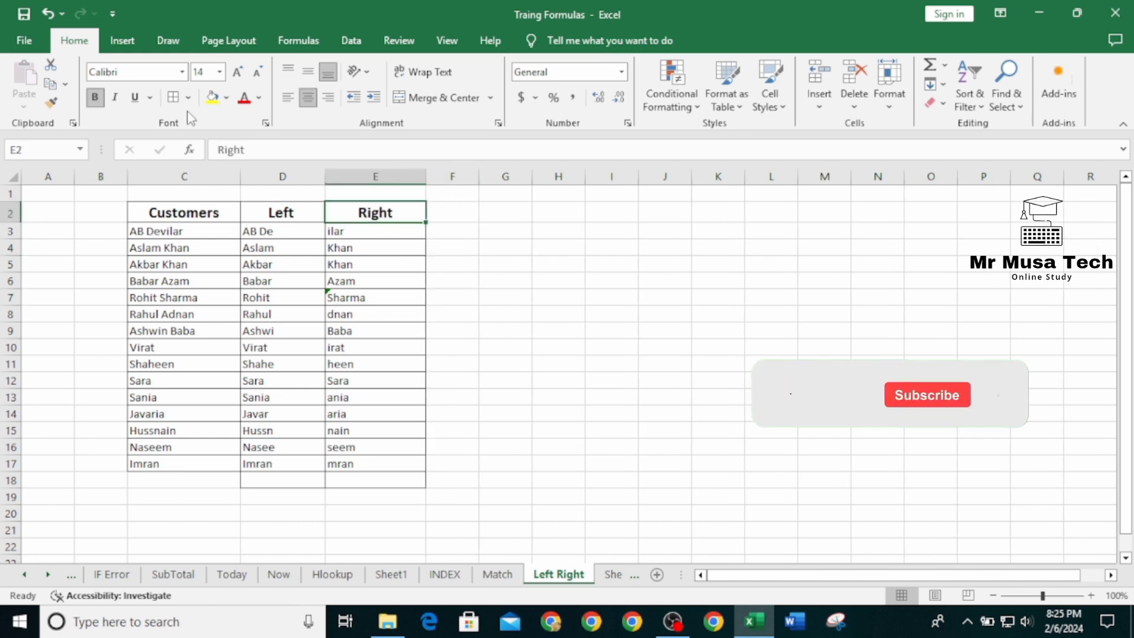
click(547, 331)
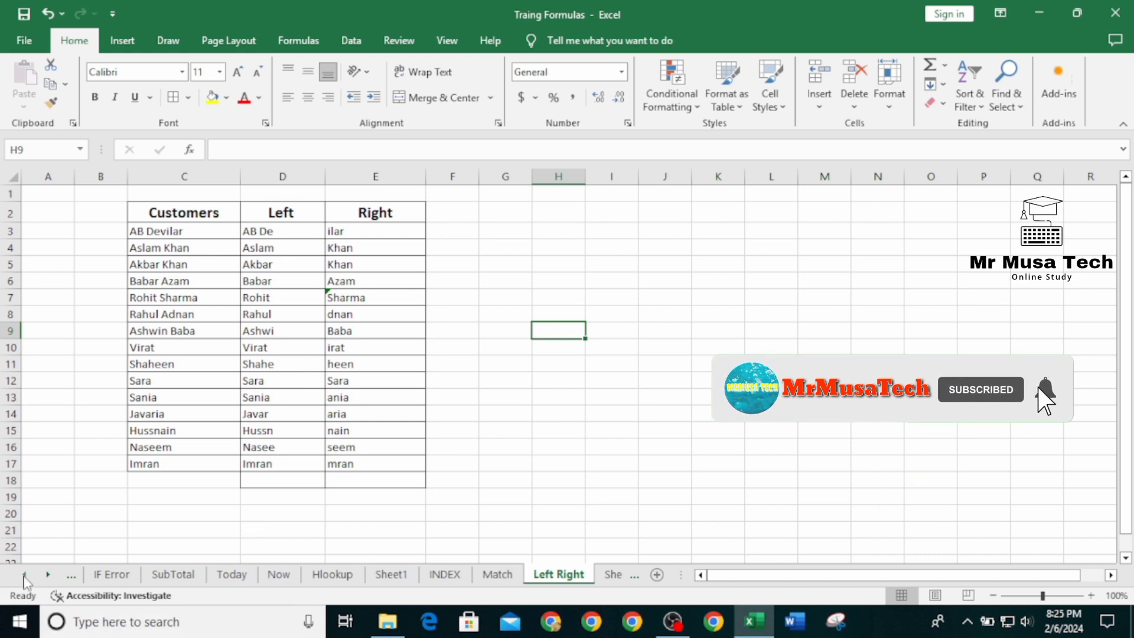
Step: On the Formula List worksheet, mark Left and Right as done by entering Yes in C32 and C33
right_click(24, 574)
scroll(77, 507, up, 6)
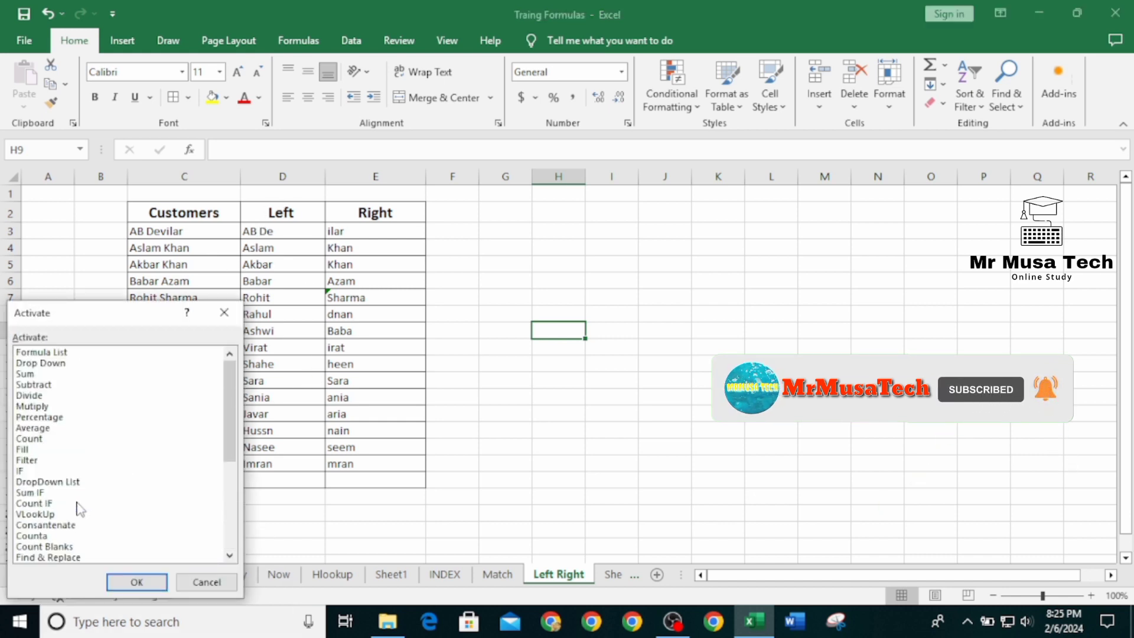
click(70, 352)
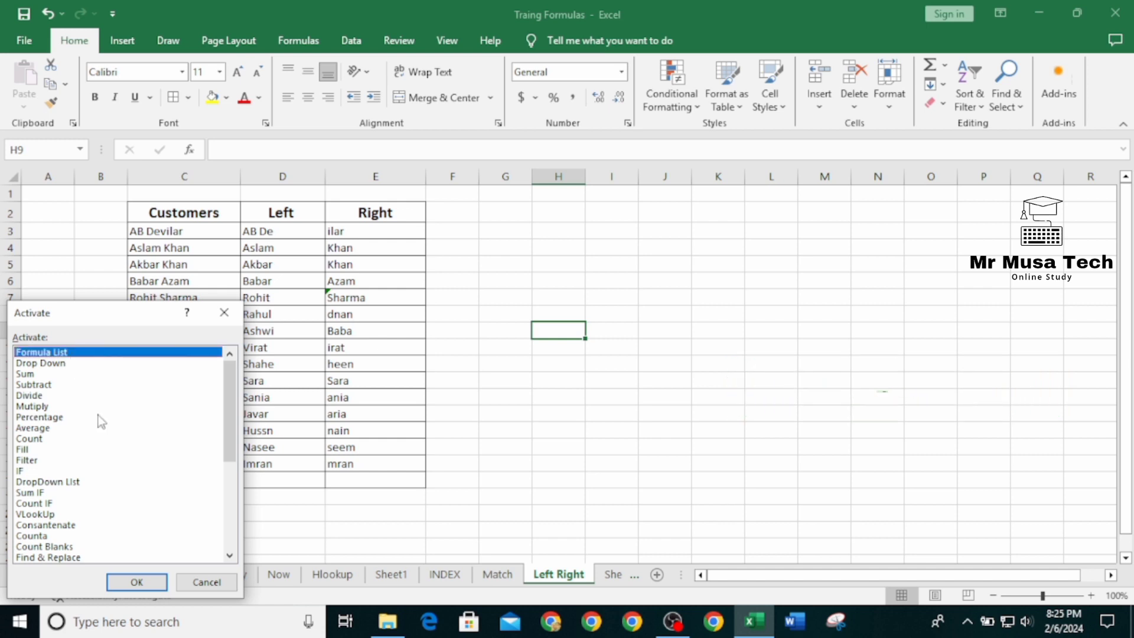
click(154, 577)
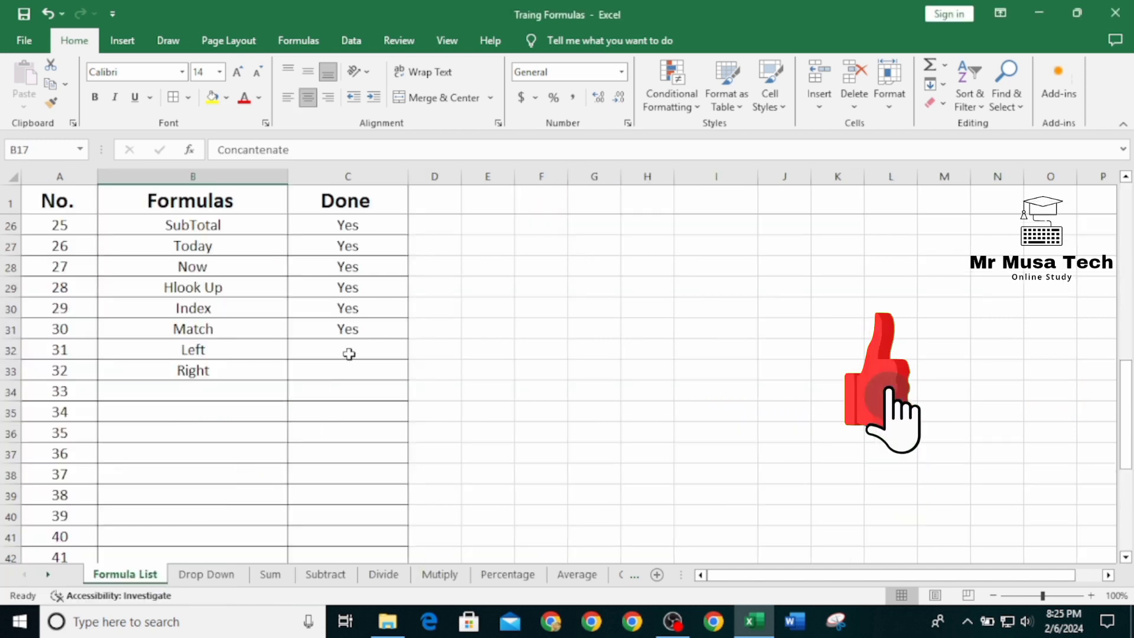
click(349, 353)
text(Yes)
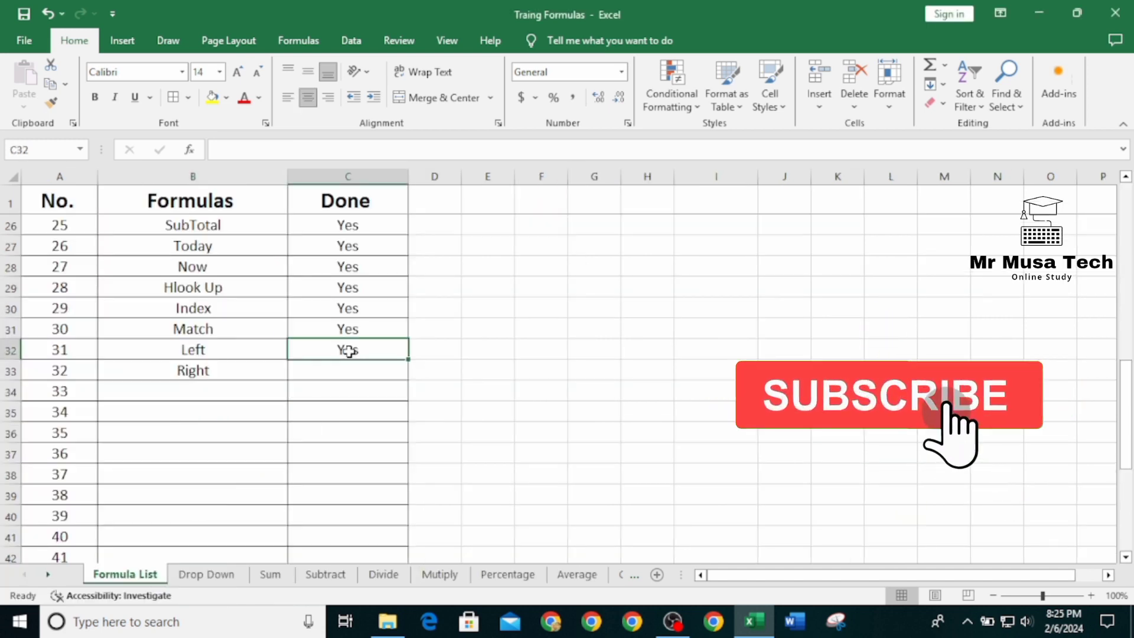
key(Return)
text(Yes)
key(Return)
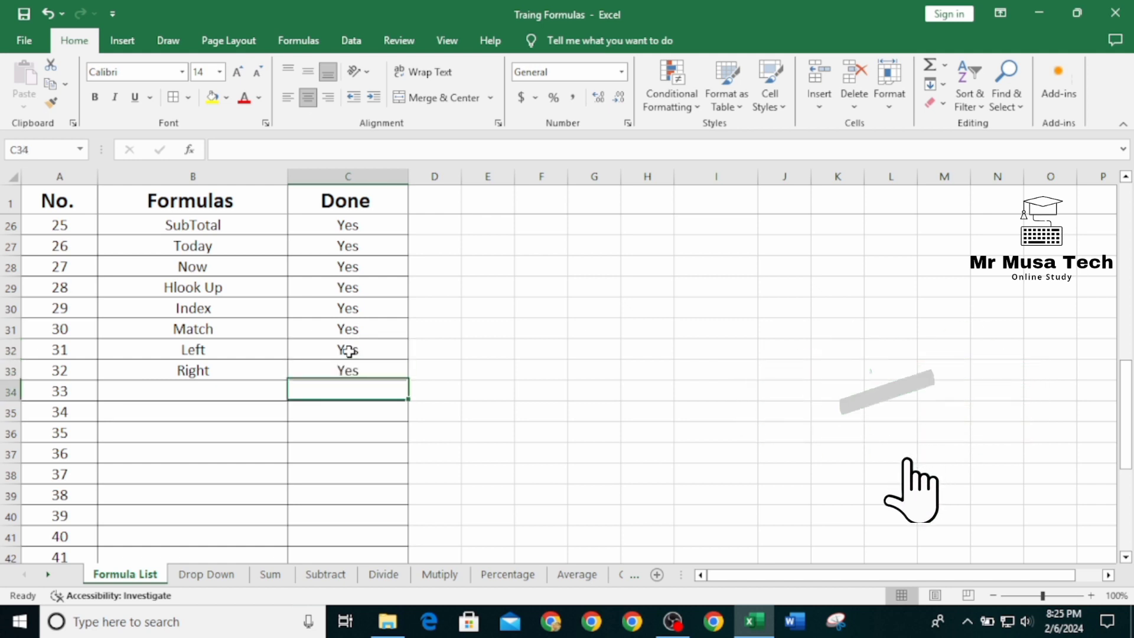